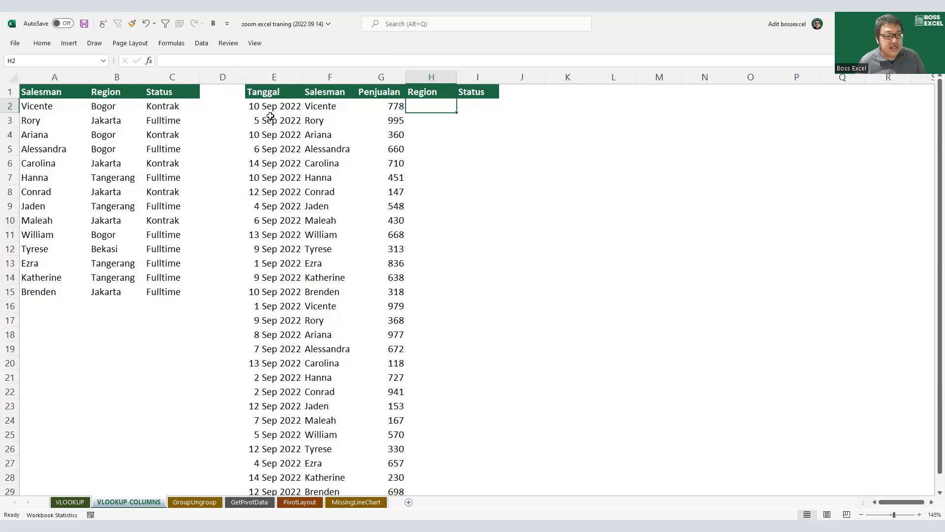
Step: Point out the dates, salesman names, empty Region and Status columns, and the Salesman lookup table
{"action": "left_click_drag", "start_coordinate": [272, 106], "coordinate": [283, 263]}
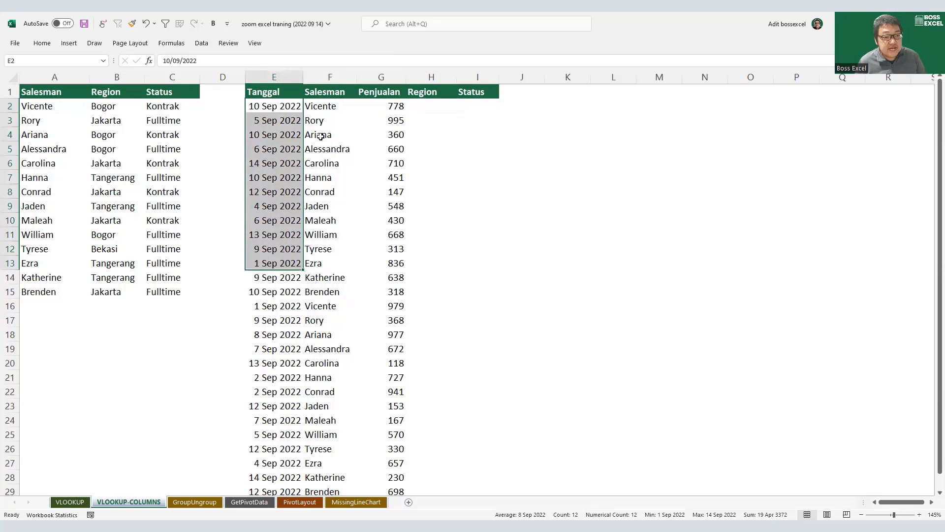
{"action": "left_click_drag", "start_coordinate": [322, 107], "coordinate": [344, 293]}
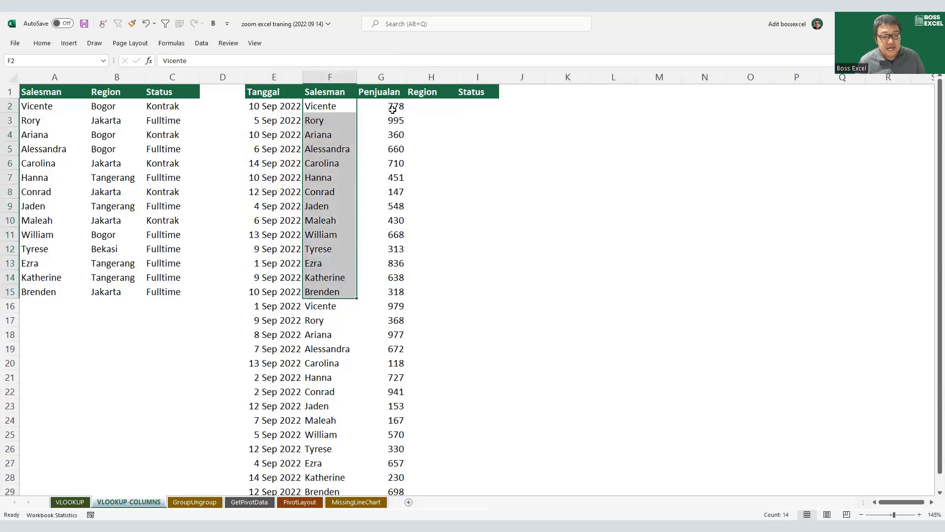
{"action": "left_click_drag", "start_coordinate": [393, 107], "coordinate": [394, 276]}
{"action": "left_click_drag", "start_coordinate": [422, 106], "coordinate": [441, 267]}
{"action": "mouse_move", "coordinate": [470, 106]}
{"action": "left_mouse_down"}
{"action": "mouse_move", "coordinate": [484, 158]}
{"action": "mouse_move", "coordinate": [483, 249]}
{"action": "left_mouse_up"}
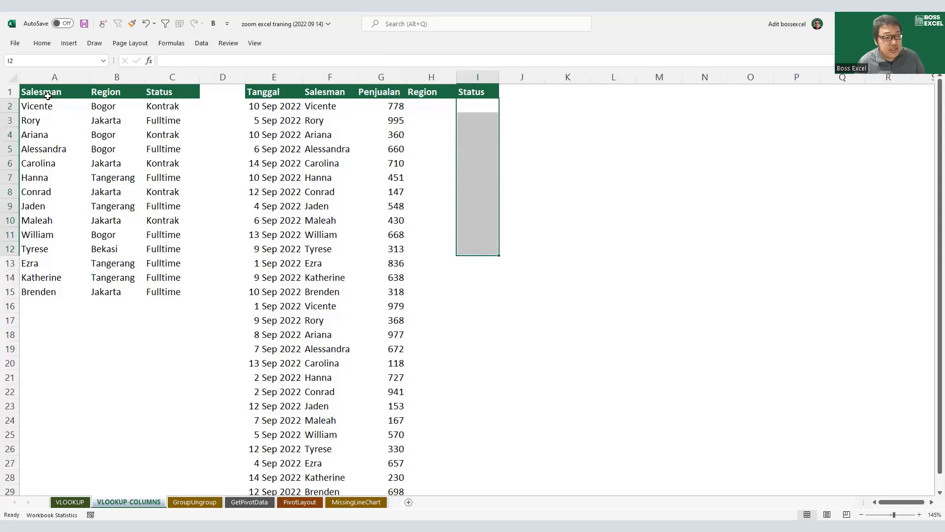
{"action": "mouse_move", "coordinate": [52, 94]}
{"action": "left_mouse_down"}
{"action": "mouse_move", "coordinate": [167, 196]}
{"action": "mouse_move", "coordinate": [167, 293]}
{"action": "left_mouse_up"}
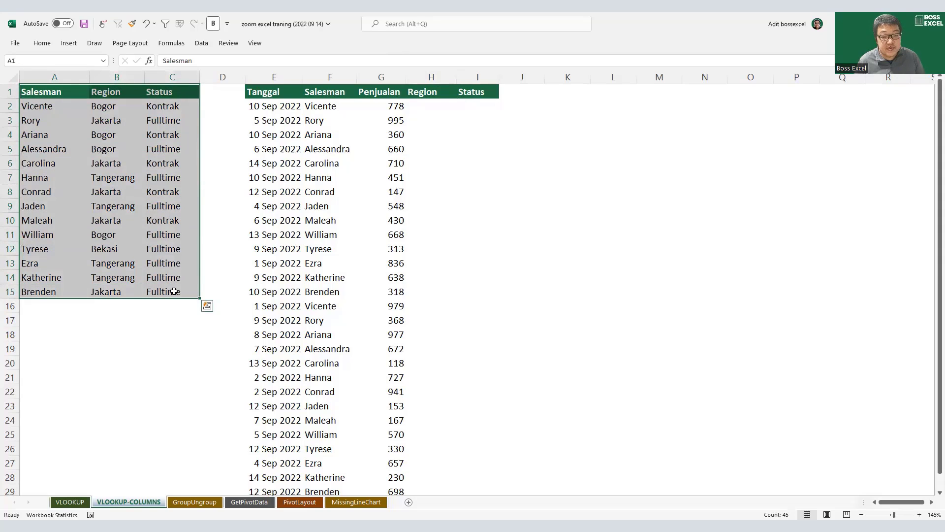
{"action": "left_click", "coordinate": [434, 110]}
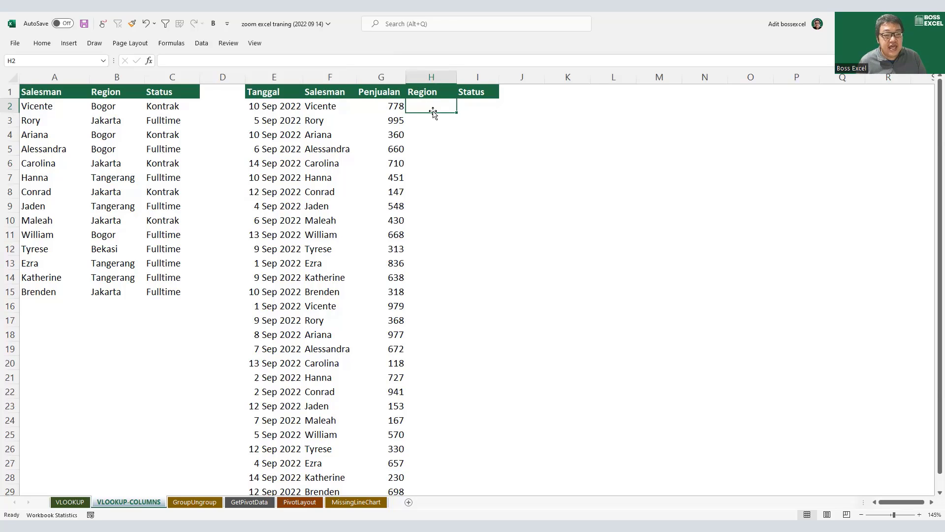
Step: Compare the lookup table's Region and Status columns B:C with the result columns
{"action": "left_click_drag", "start_coordinate": [421, 74], "coordinate": [484, 90]}
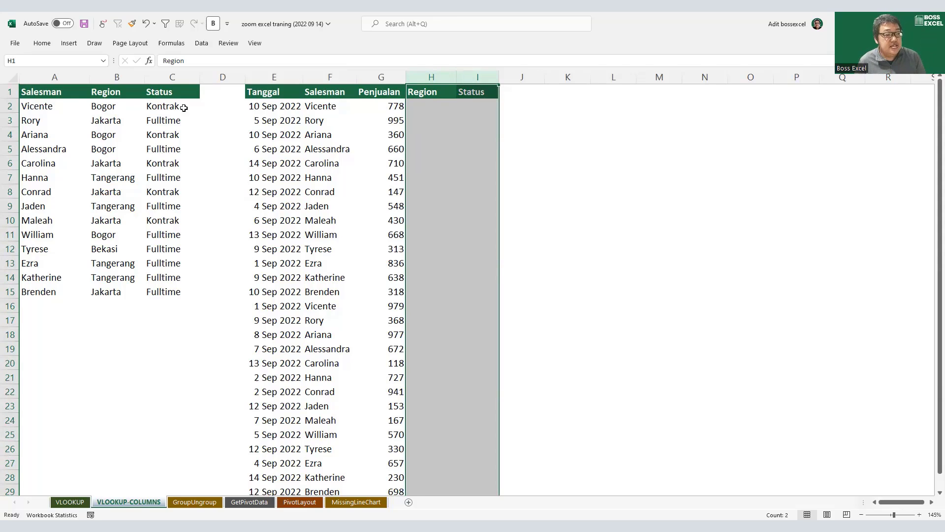
{"action": "left_click_drag", "start_coordinate": [104, 75], "coordinate": [170, 77]}
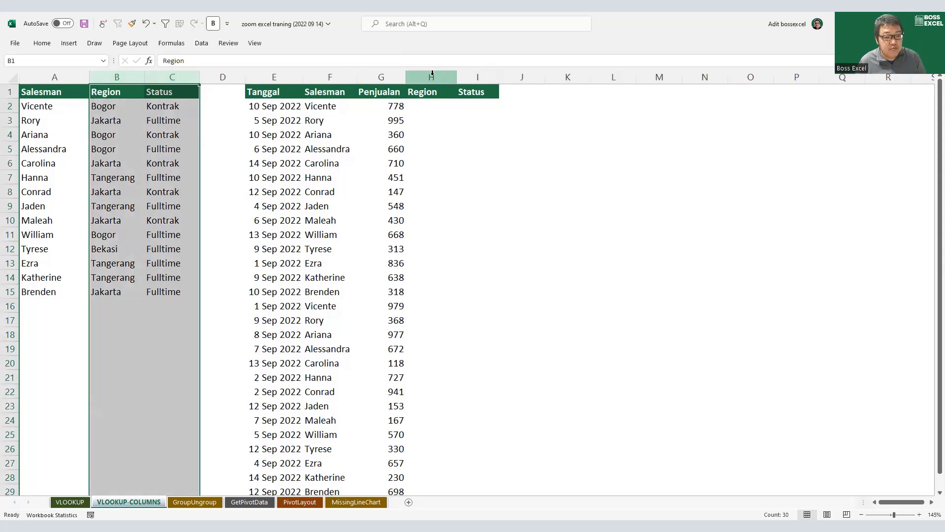
{"action": "left_click_drag", "start_coordinate": [428, 78], "coordinate": [458, 82]}
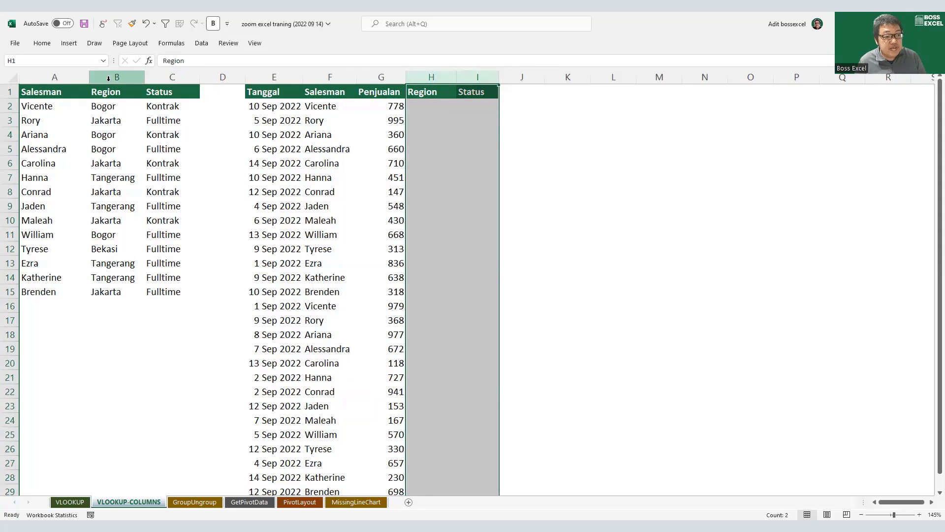
{"action": "left_click_drag", "start_coordinate": [108, 78], "coordinate": [329, 77]}
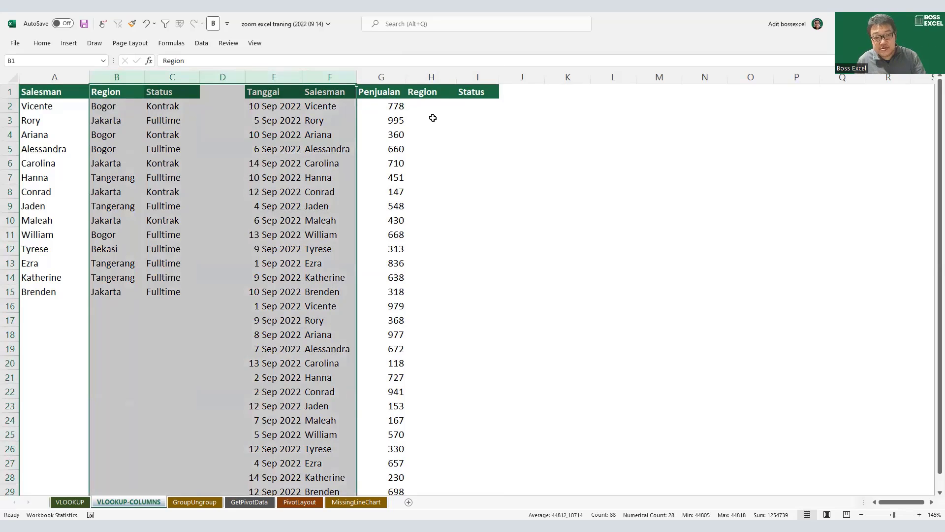
{"action": "mouse_move", "coordinate": [117, 77]}
{"action": "left_mouse_down"}
{"action": "mouse_move", "coordinate": [184, 75]}
{"action": "mouse_move", "coordinate": [133, 77]}
{"action": "left_mouse_up"}
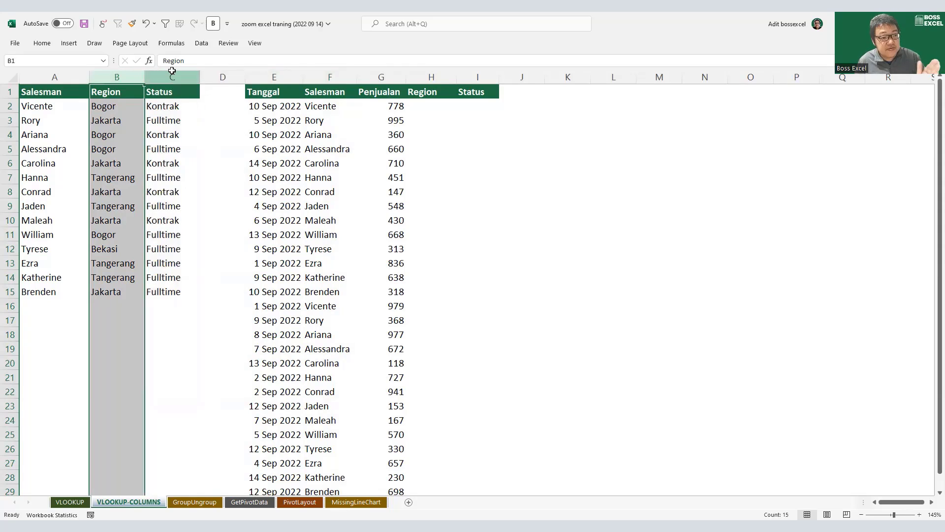
{"action": "left_click", "coordinate": [170, 76]}
{"action": "left_click", "coordinate": [416, 104]}
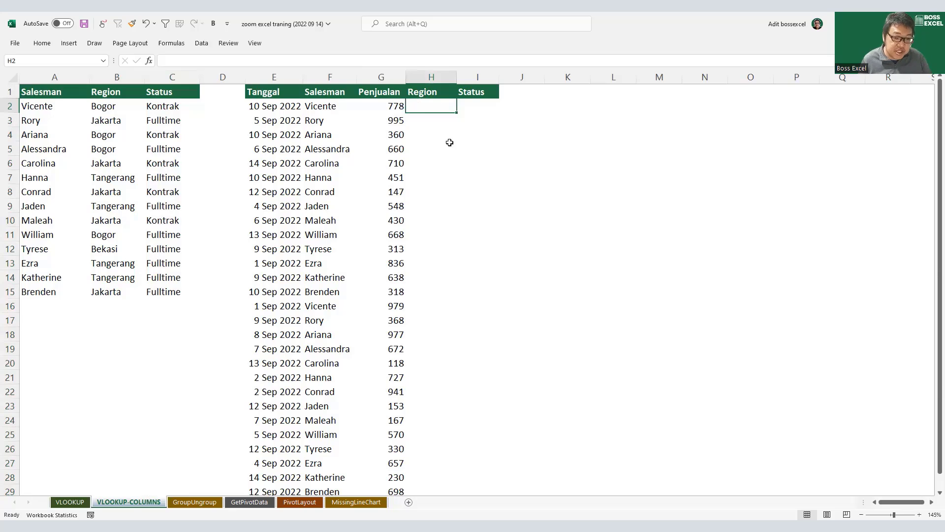
Step: Start H2 as =VLOOKUP(F2;A2:C15 with the salesman in F2 as lookup value
{"action": "scroll", "coordinate": [449, 143], "scroll_direction": "up", "scroll_amount": 1, "text": "ctrl"}
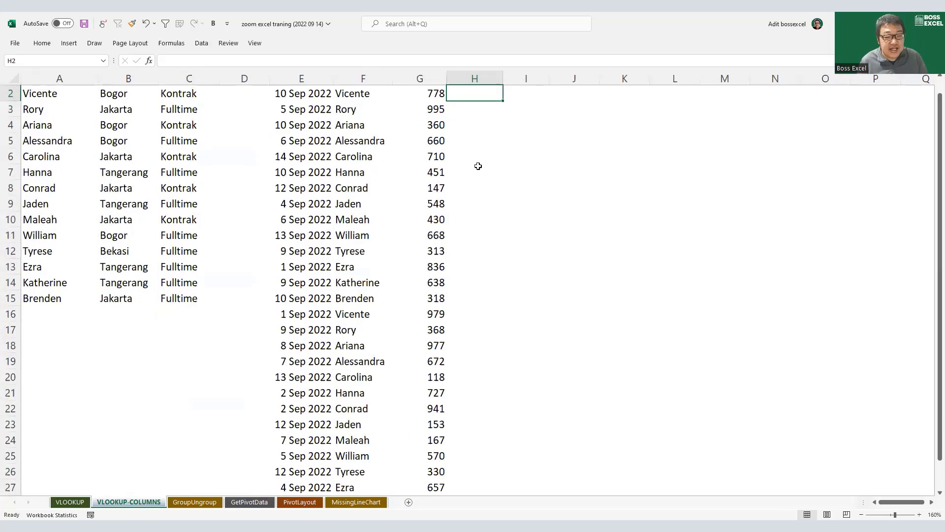
{"action": "scroll", "coordinate": [478, 166], "scroll_direction": "up", "scroll_amount": 1}
{"action": "type", "text": "="}
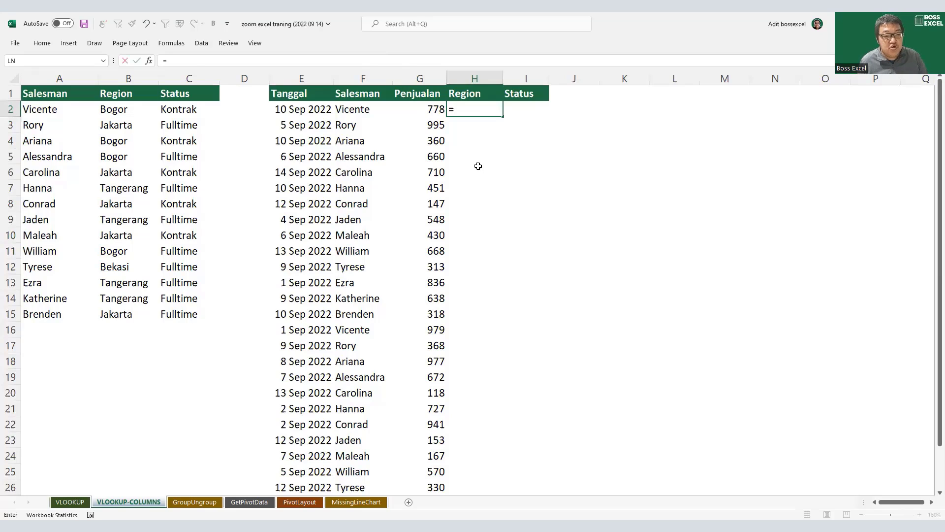
{"action": "type", "text": "VLOOKUP("}
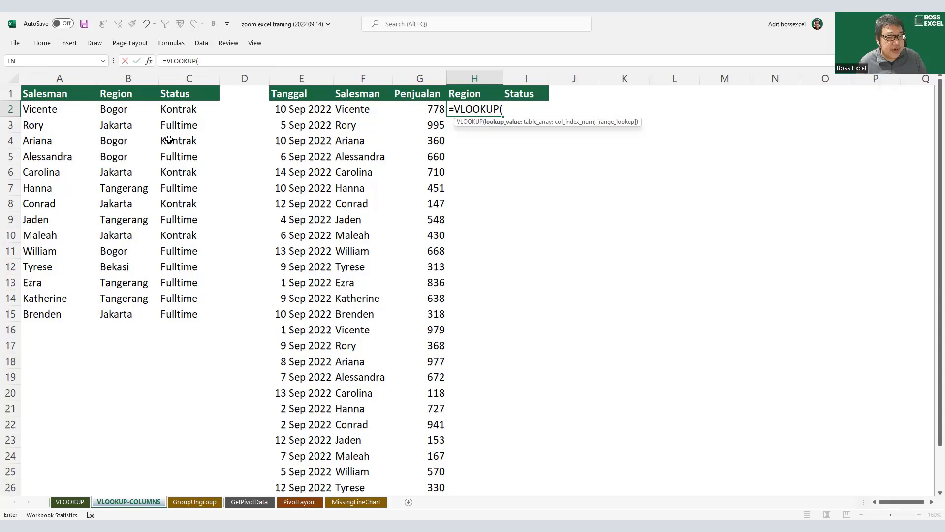
{"action": "left_click", "coordinate": [359, 108]}
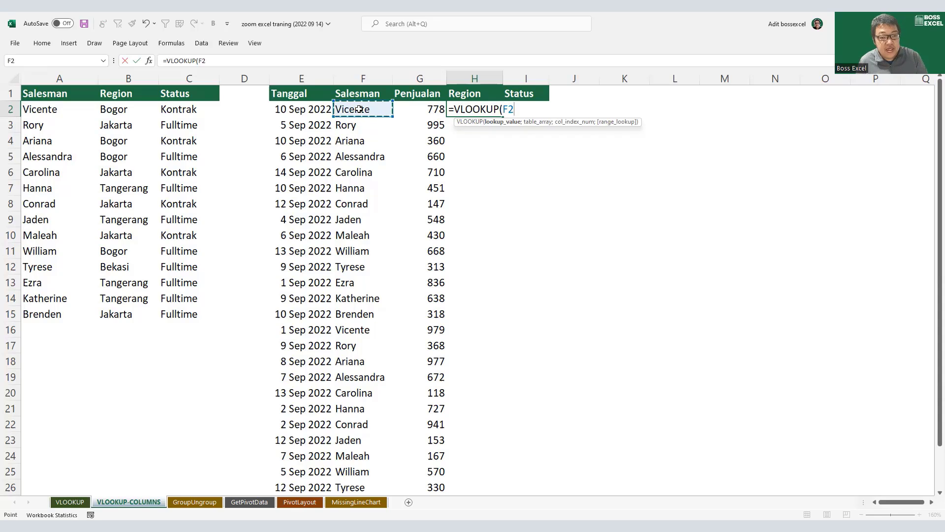
{"action": "type", "text": ";"}
{"action": "left_click", "coordinate": [59, 109]}
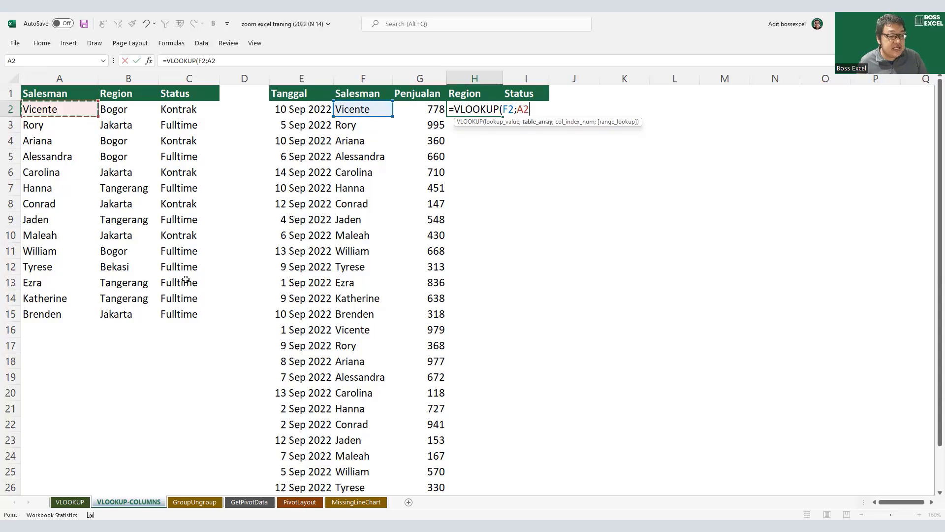
{"action": "left_click", "coordinate": [192, 316], "text": "shift"}
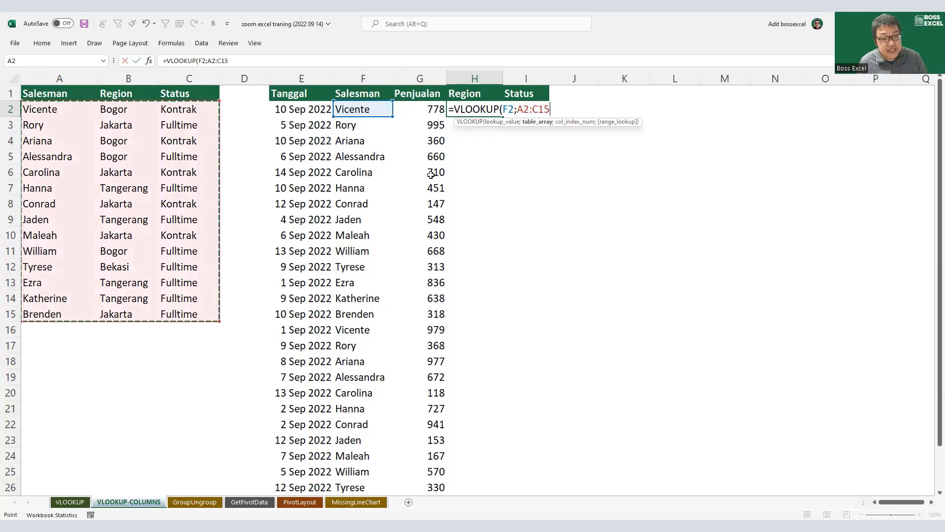
Step: Lock the references to $F2 and $A$2:$C$15 and finish with column 2 and FALSE
{"action": "left_click", "coordinate": [509, 110]}
{"action": "key", "text": "F4"}
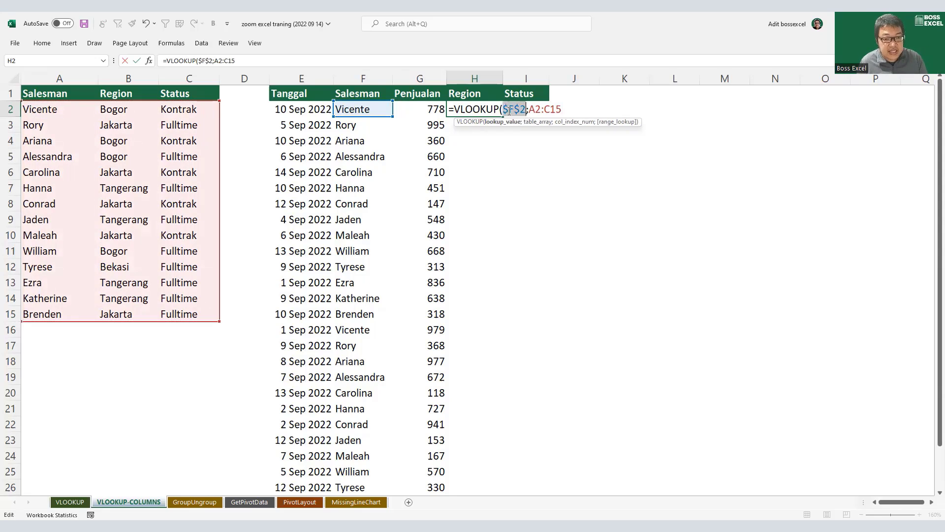
{"action": "key", "text": "F4"}
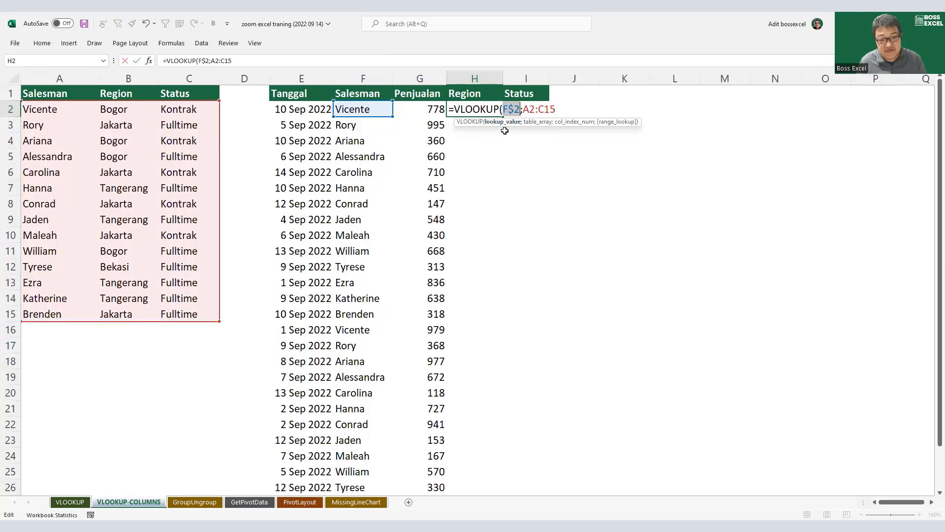
{"action": "key", "text": "F4"}
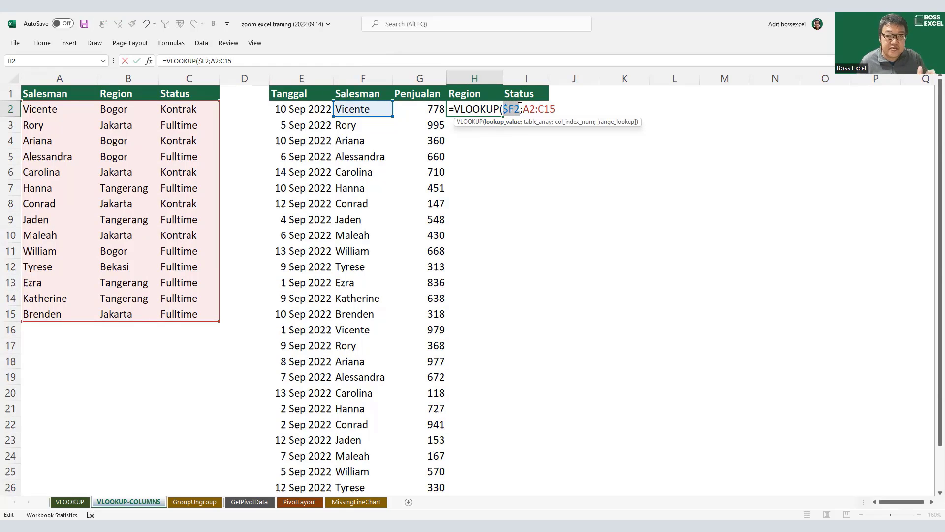
{"action": "left_click_drag", "start_coordinate": [524, 109], "coordinate": [555, 108]}
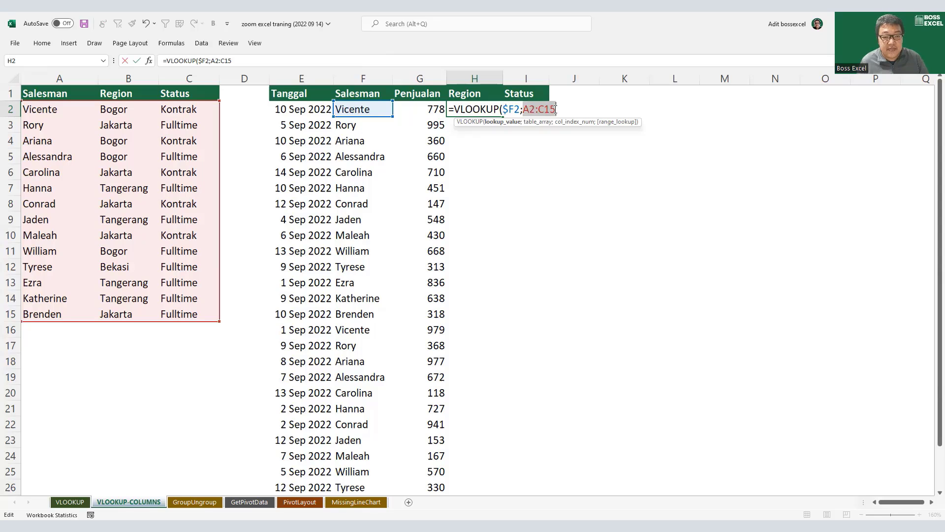
{"action": "key", "text": "F4"}
{"action": "left_click", "coordinate": [582, 109]}
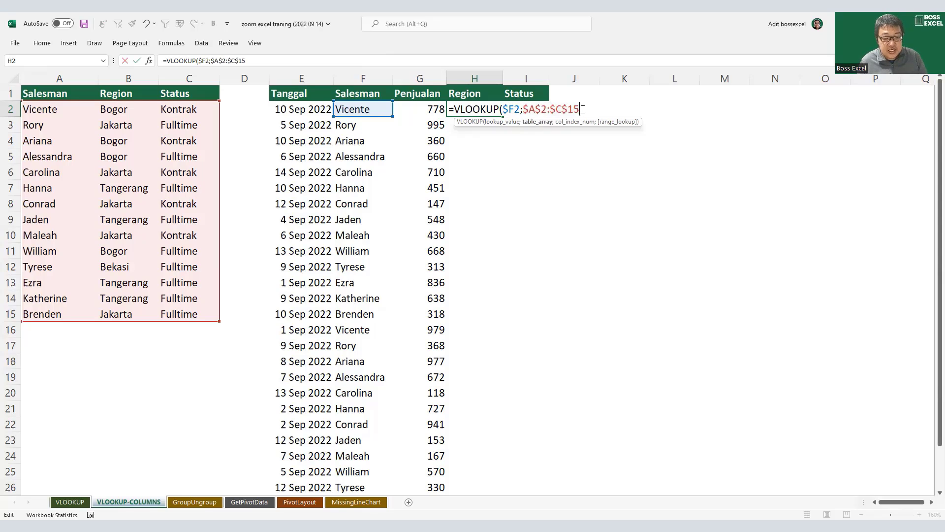
{"action": "type", "text": ";"}
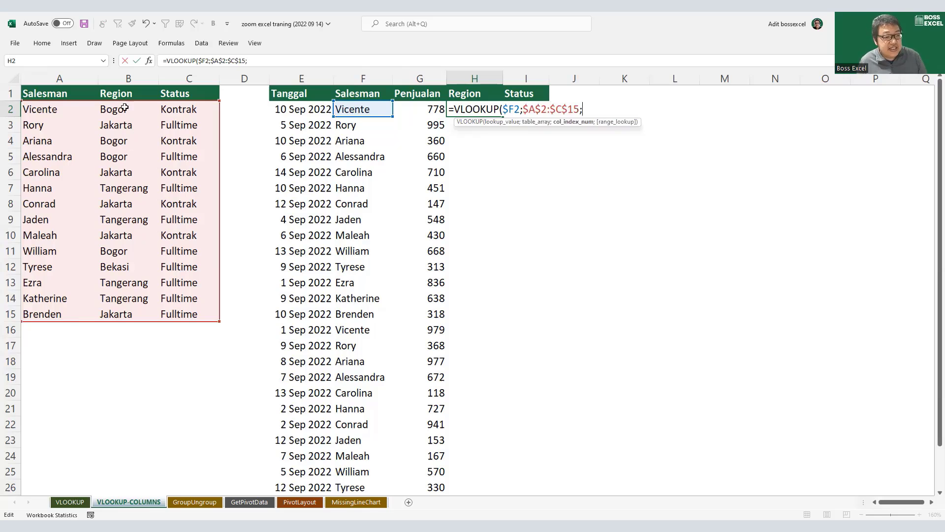
{"action": "type", "text": "2"}
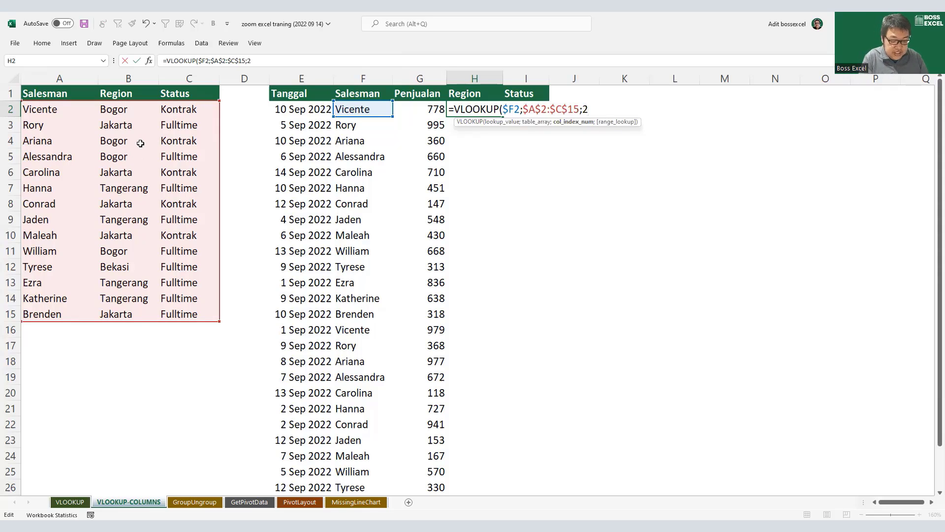
{"action": "type", "text": ";false"}
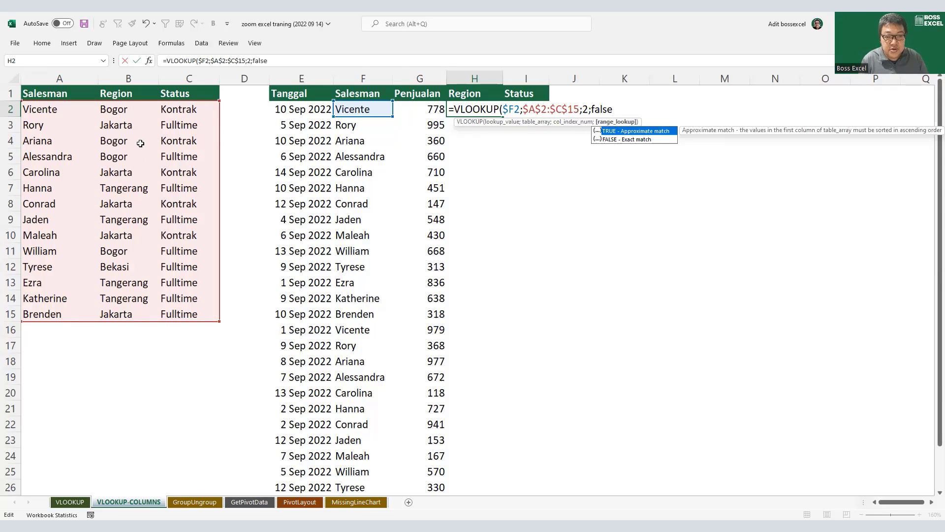
{"action": "key", "text": "Return"}
{"action": "left_click", "coordinate": [489, 112]}
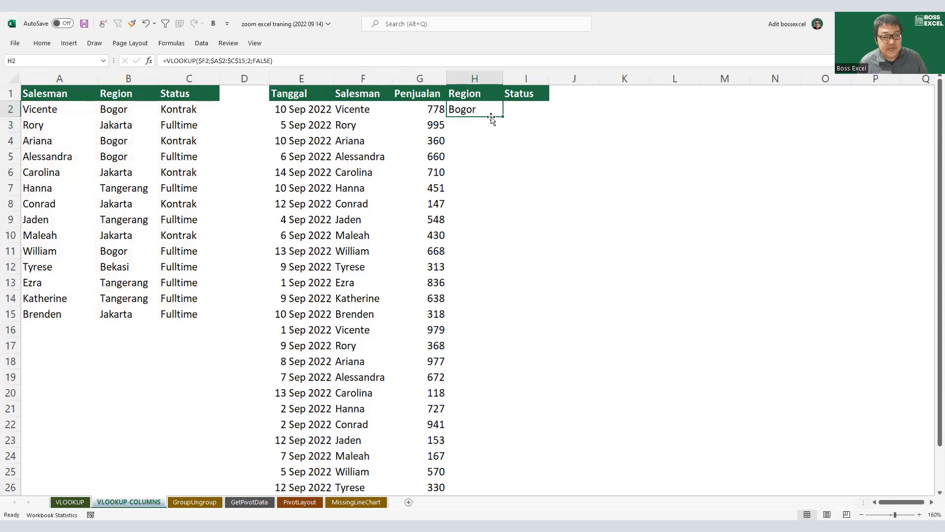
{"action": "left_click_drag", "start_coordinate": [503, 117], "coordinate": [547, 117]}
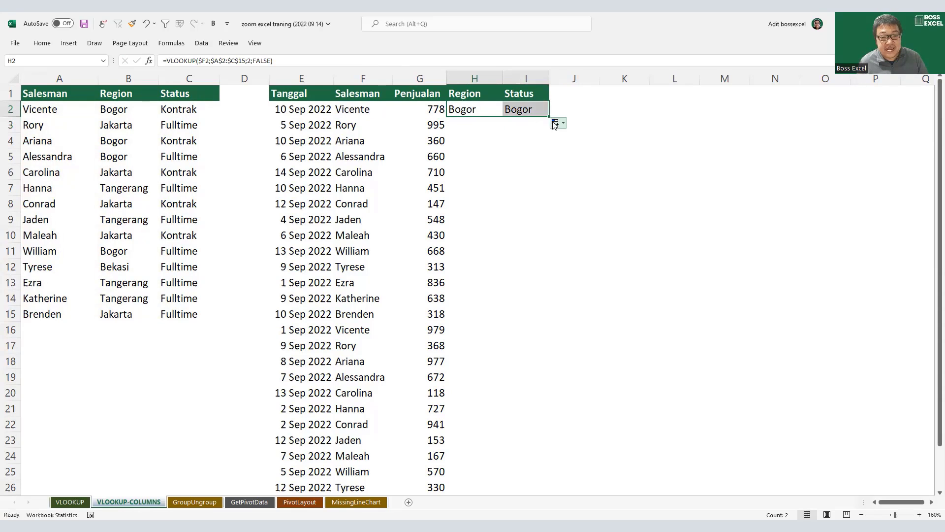
{"action": "double_click", "coordinate": [525, 109]}
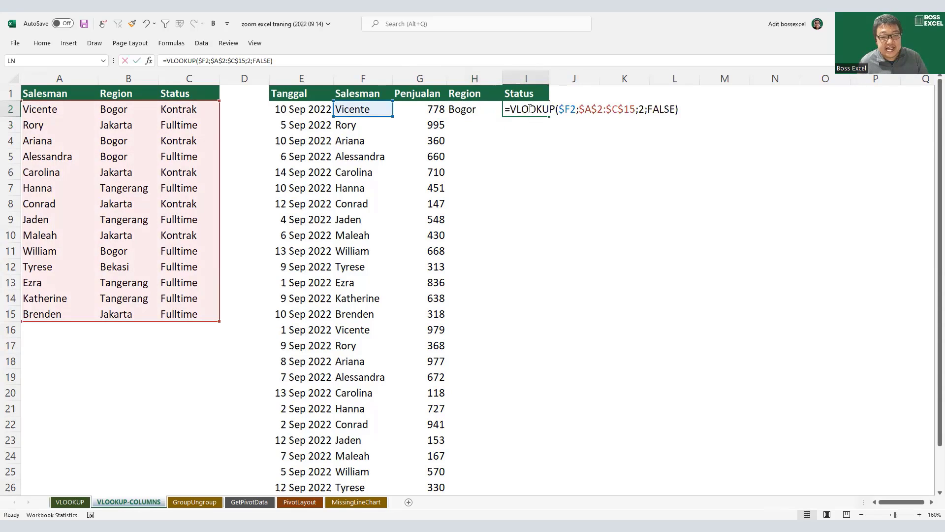
{"action": "double_click", "coordinate": [642, 109]}
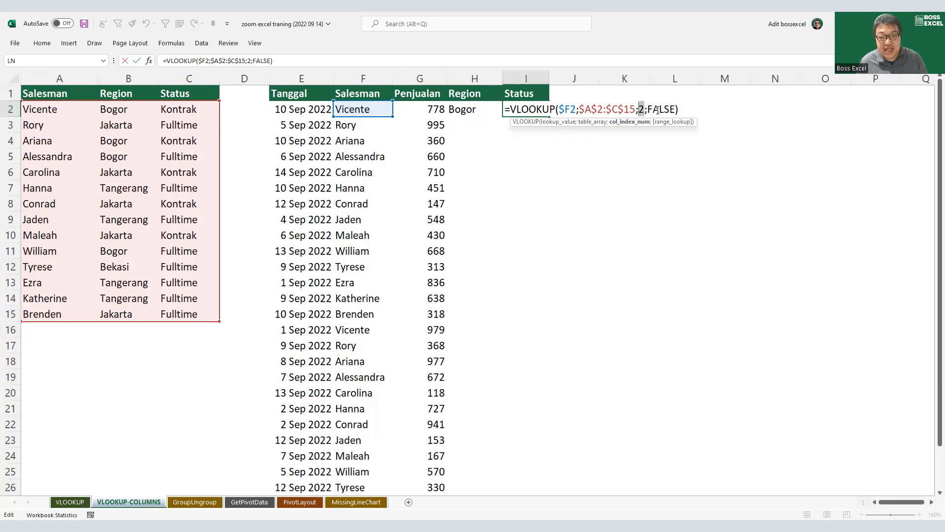
{"action": "type", "text": "3"}
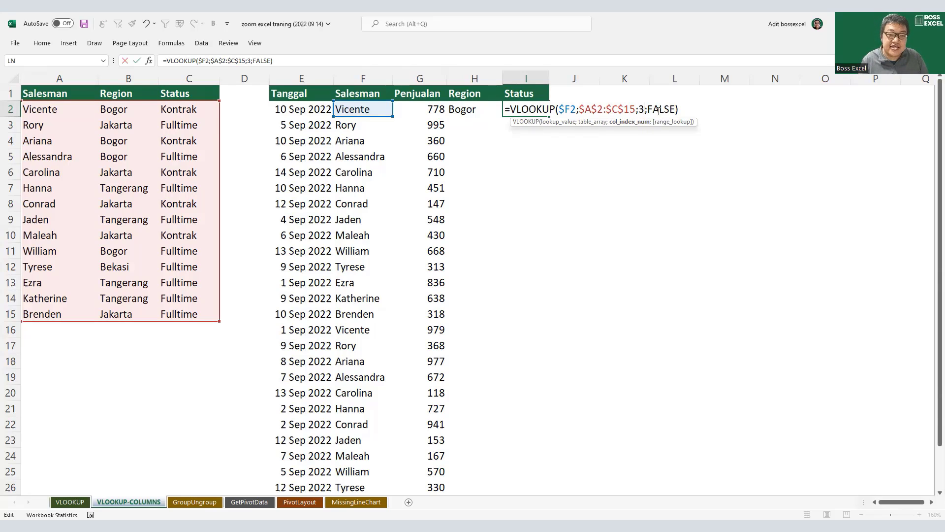
{"action": "key", "text": "Return"}
{"action": "left_click_drag", "start_coordinate": [494, 109], "coordinate": [521, 110]}
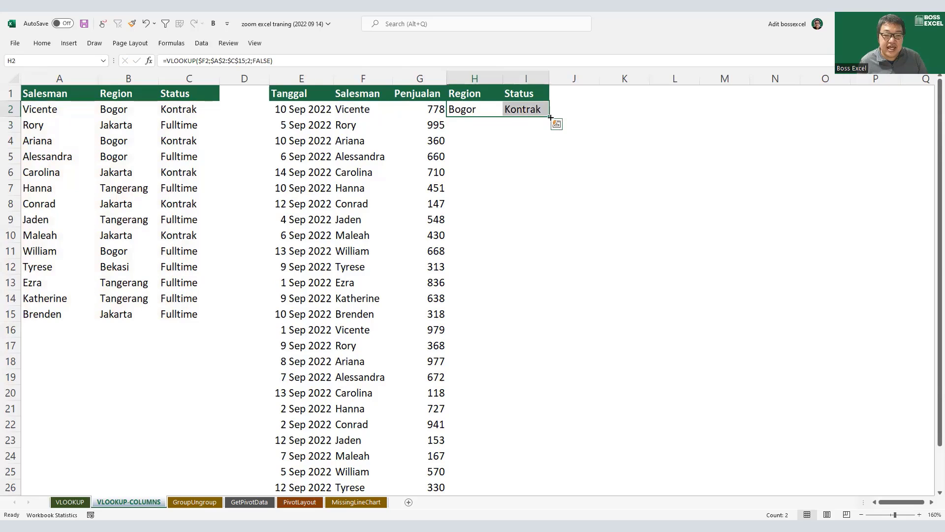
{"action": "double_click", "coordinate": [548, 117]}
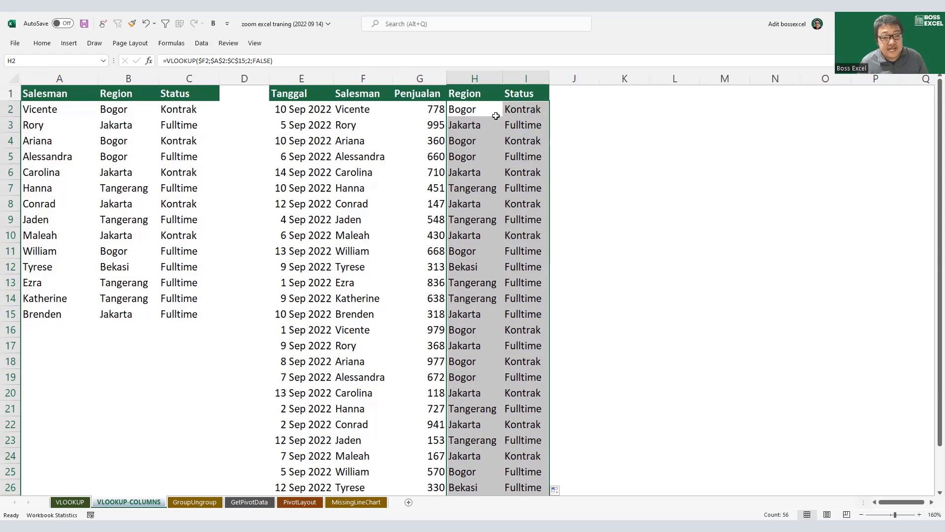
{"action": "left_click_drag", "start_coordinate": [483, 79], "coordinate": [537, 81]}
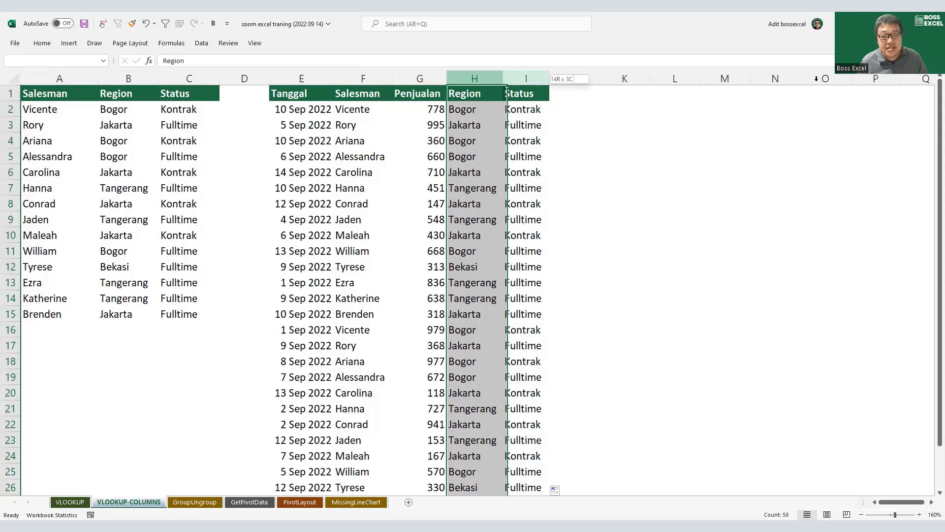
{"action": "left_click", "coordinate": [482, 112]}
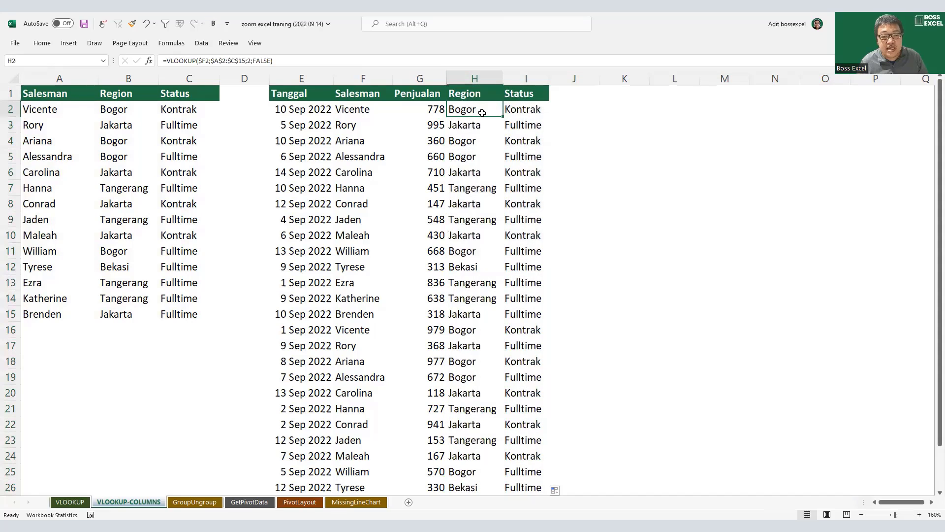
{"action": "left_click", "coordinate": [519, 109]}
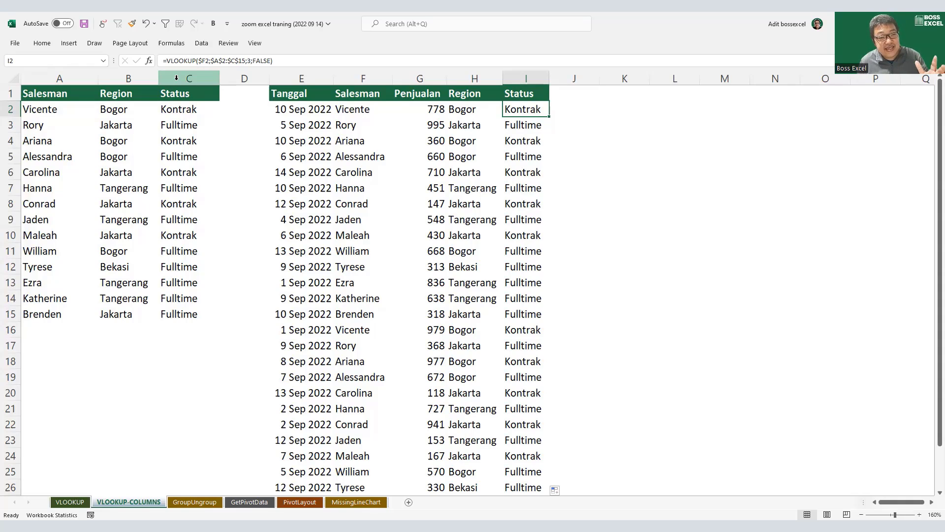
Step: Insert a blank column before Status, showing J2's fixed index 3 now returns 0
{"action": "left_click", "coordinate": [176, 78]}
{"action": "right_click", "coordinate": [176, 79]}
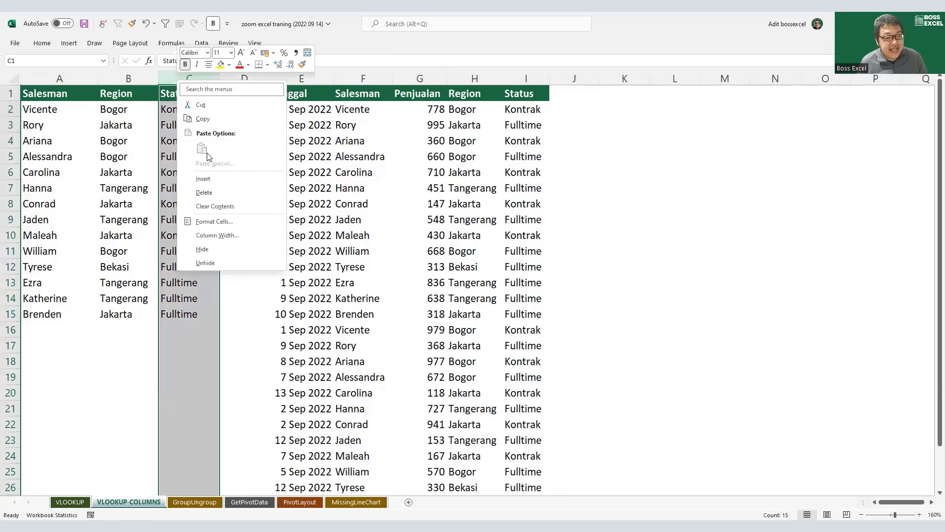
{"action": "left_click", "coordinate": [214, 178]}
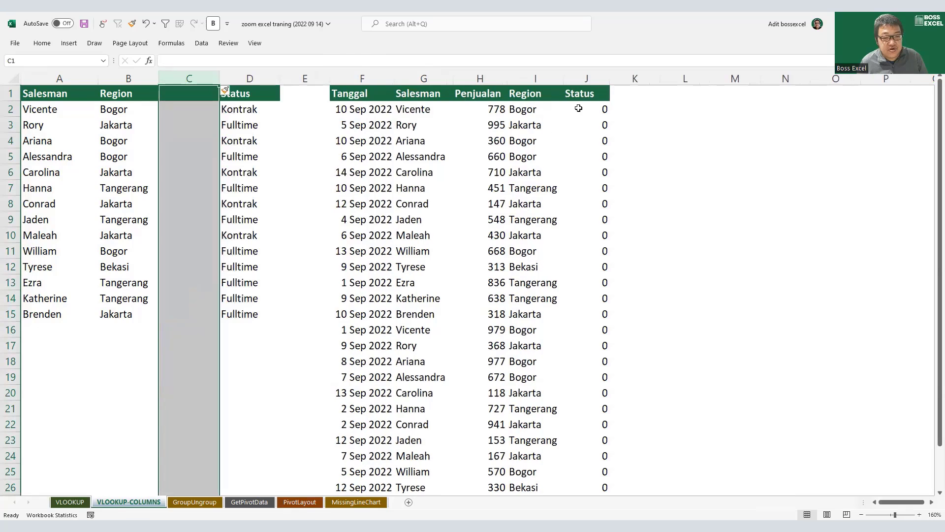
{"action": "double_click", "coordinate": [575, 107]}
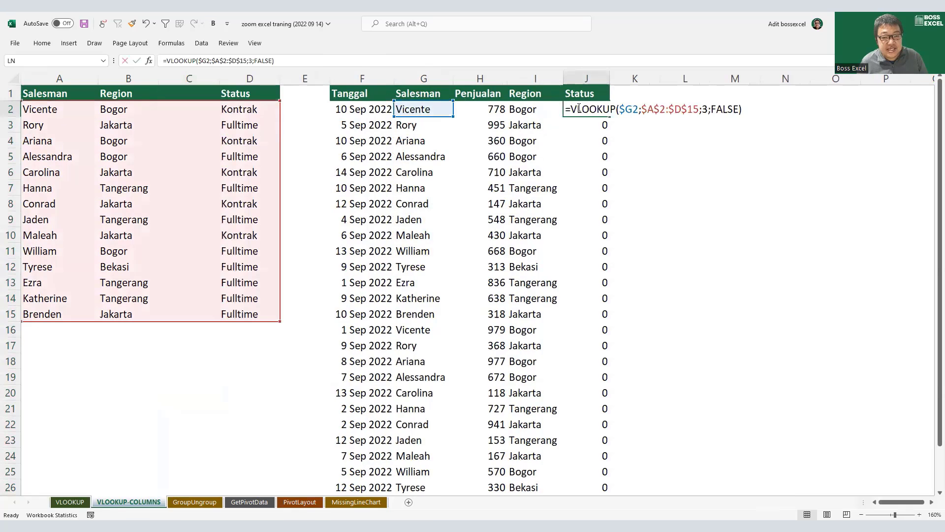
{"action": "double_click", "coordinate": [705, 109]}
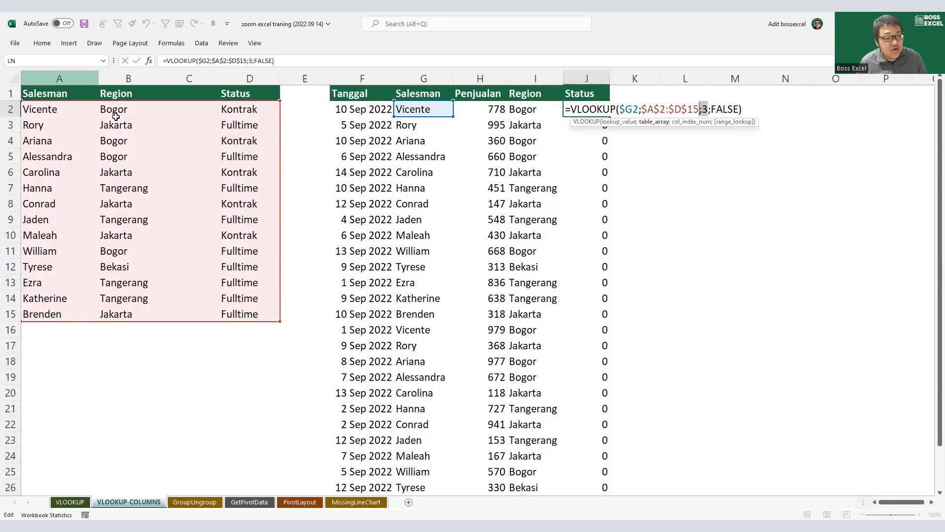
{"action": "key", "text": "Escape"}
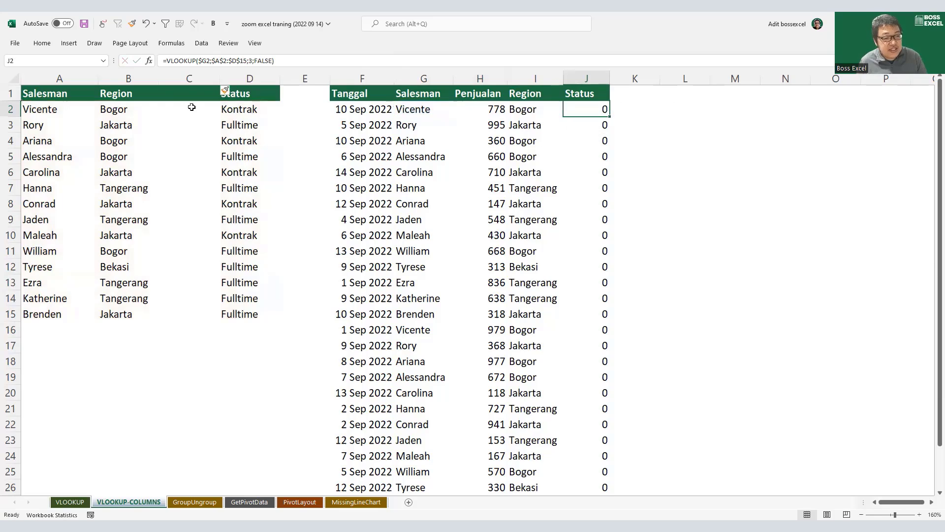
{"action": "left_click_drag", "start_coordinate": [191, 107], "coordinate": [183, 315]}
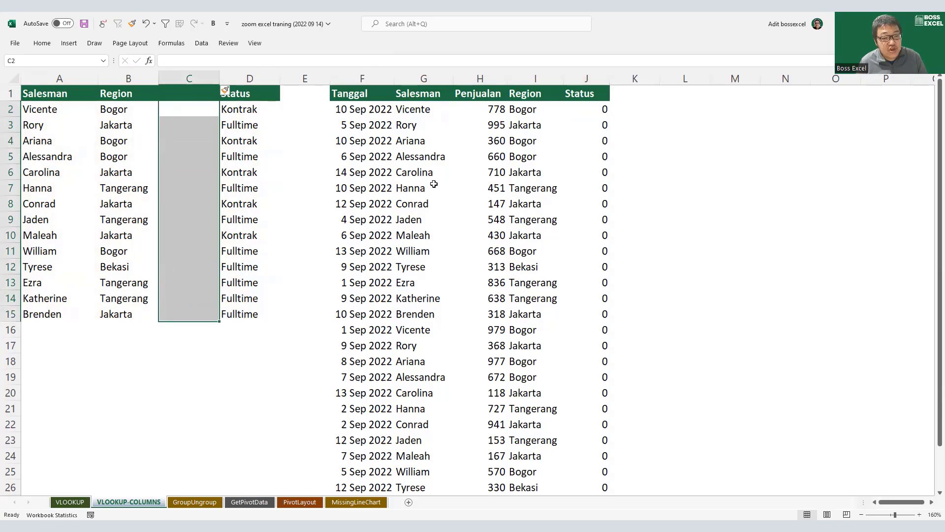
{"action": "left_click_drag", "start_coordinate": [593, 110], "coordinate": [605, 207]}
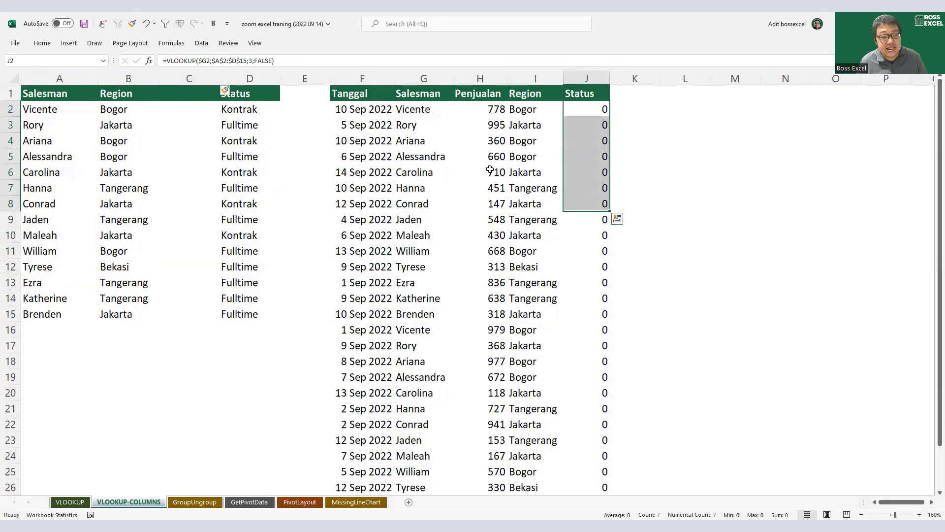
Step: Insert a column before Region, undo both insertions, and select all Region and Status results
{"action": "right_click", "coordinate": [118, 77]}
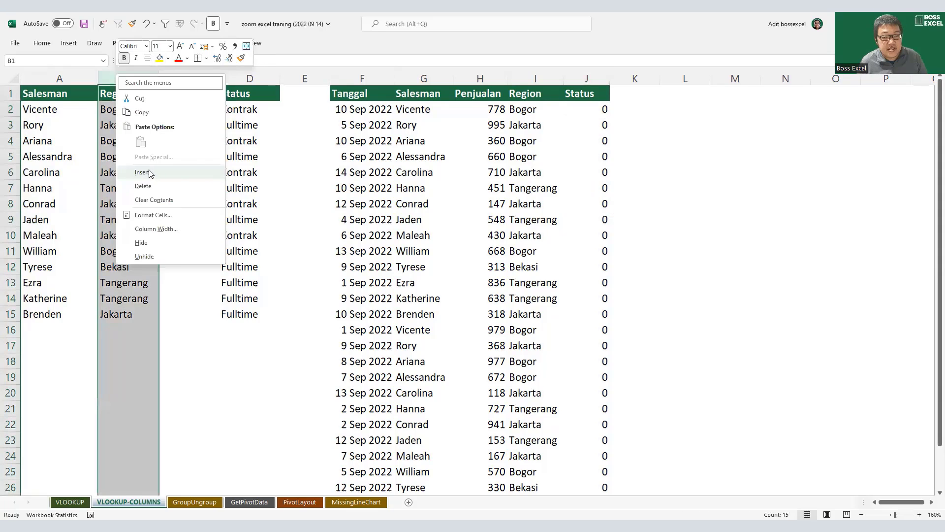
{"action": "left_click", "coordinate": [143, 172]}
{"action": "left_click_drag", "start_coordinate": [660, 94], "coordinate": [679, 251]}
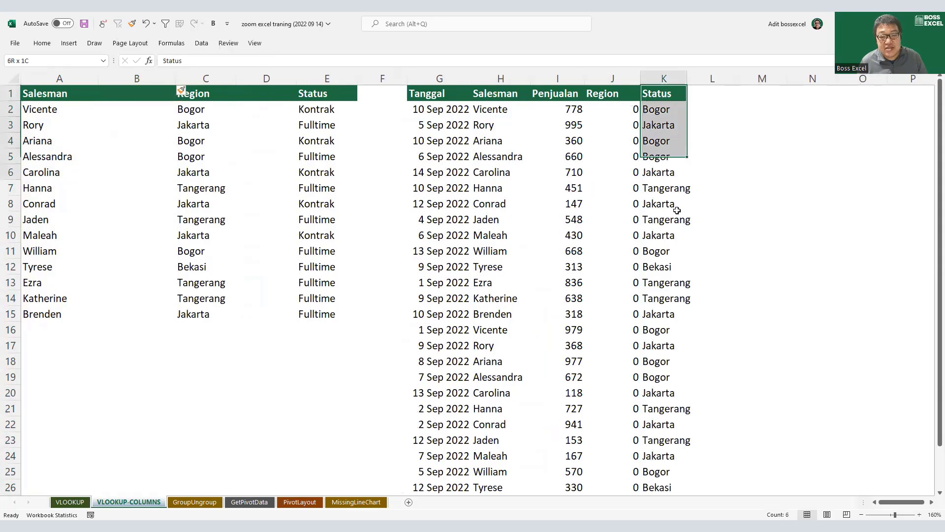
{"action": "key", "text": "ctrl+z"}
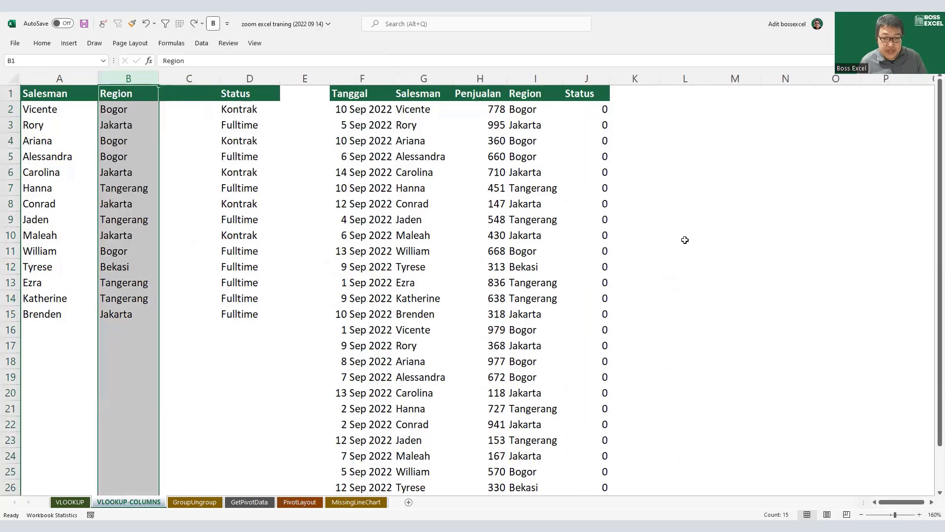
{"action": "key", "text": "ctrl+z"}
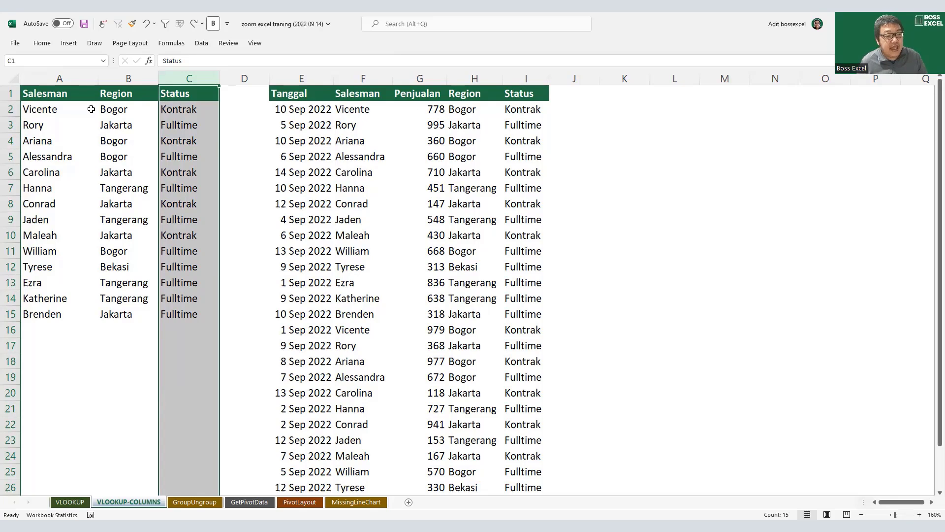
{"action": "left_click_drag", "start_coordinate": [58, 78], "coordinate": [170, 78]}
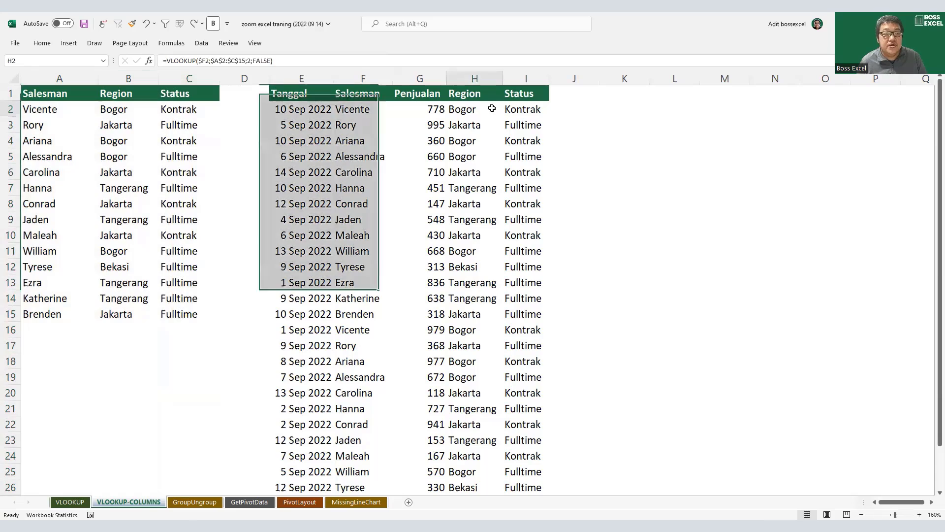
{"action": "left_click_drag", "start_coordinate": [473, 110], "coordinate": [522, 109]}
{"action": "key", "text": "ctrl+shift+Down"}
Step: Clear the lookup results and enter index numbers 2 in B17 and 3 in C17
{"action": "key", "text": "Delete"}
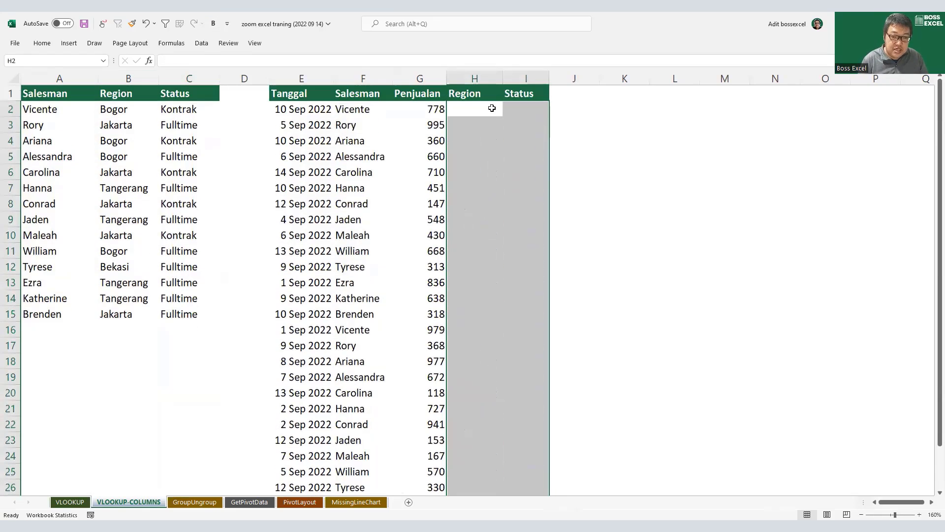
{"action": "left_click", "coordinate": [602, 151]}
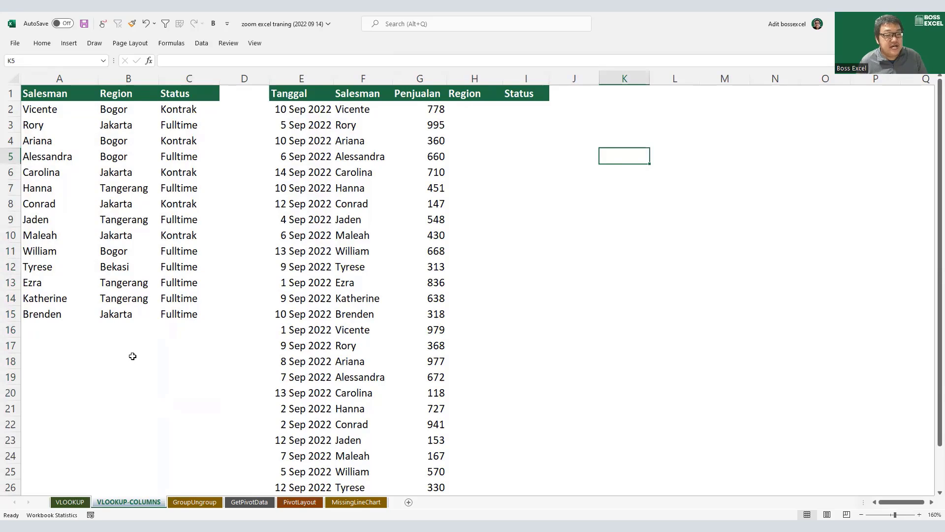
{"action": "left_click", "coordinate": [117, 343]}
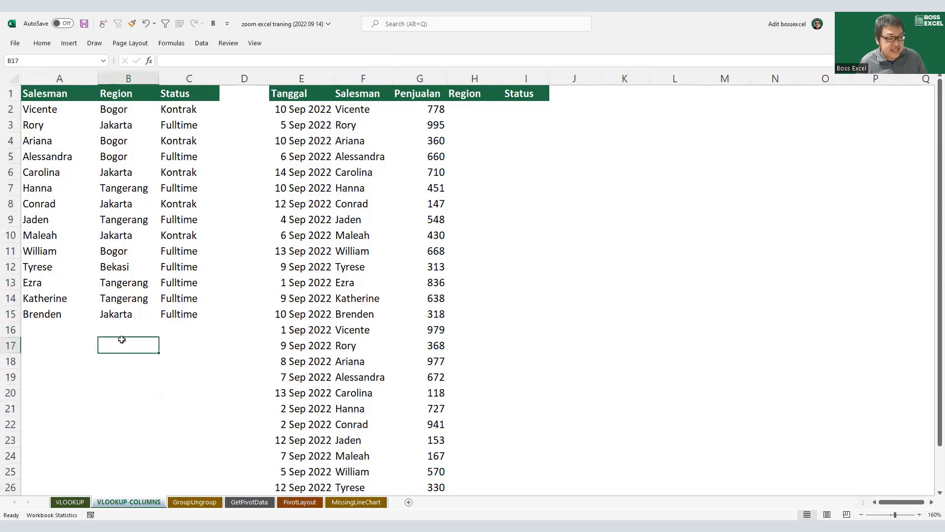
{"action": "type", "text": "2"}
{"action": "left_click", "coordinate": [176, 341]}
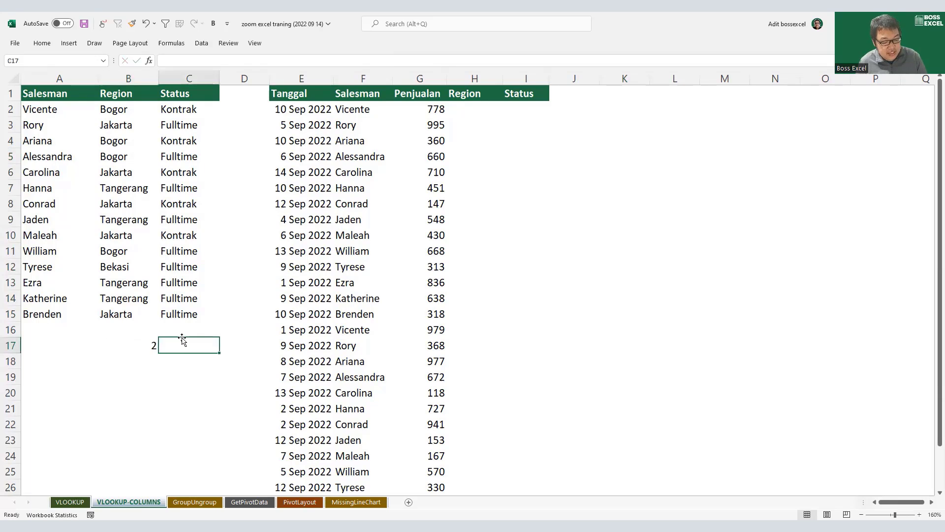
{"action": "type", "text": "3"}
{"action": "key", "text": "Tab"}
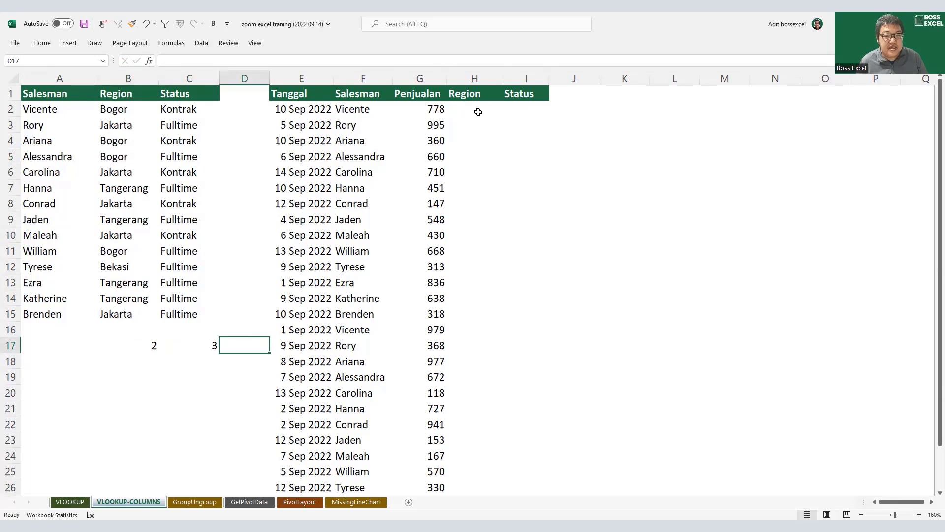
{"action": "left_click", "coordinate": [476, 112]}
Step: Start H2 with =VLOOKUP(F2;$A$2:$C$15 using an absolute table range
{"action": "type", "text": "="}
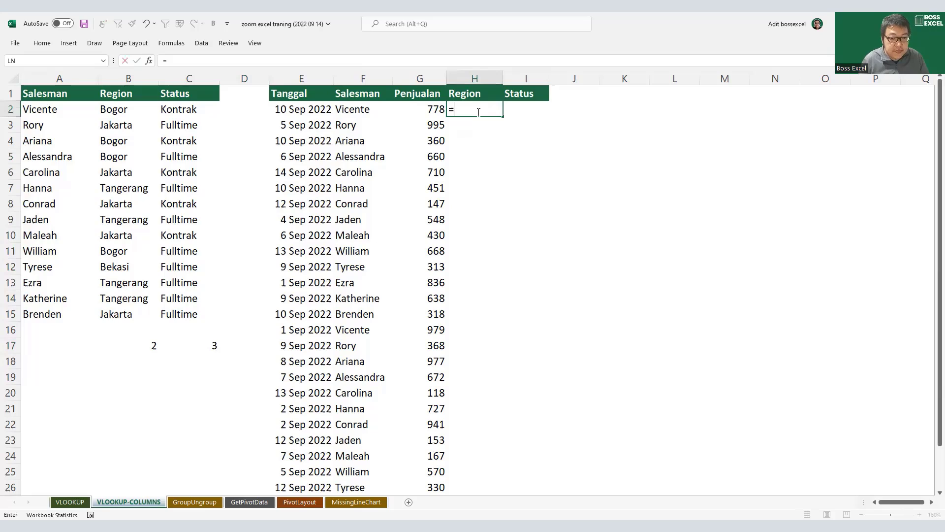
{"action": "type", "text": "vl"}
{"action": "key", "text": "Tab"}
{"action": "left_click", "coordinate": [360, 110]}
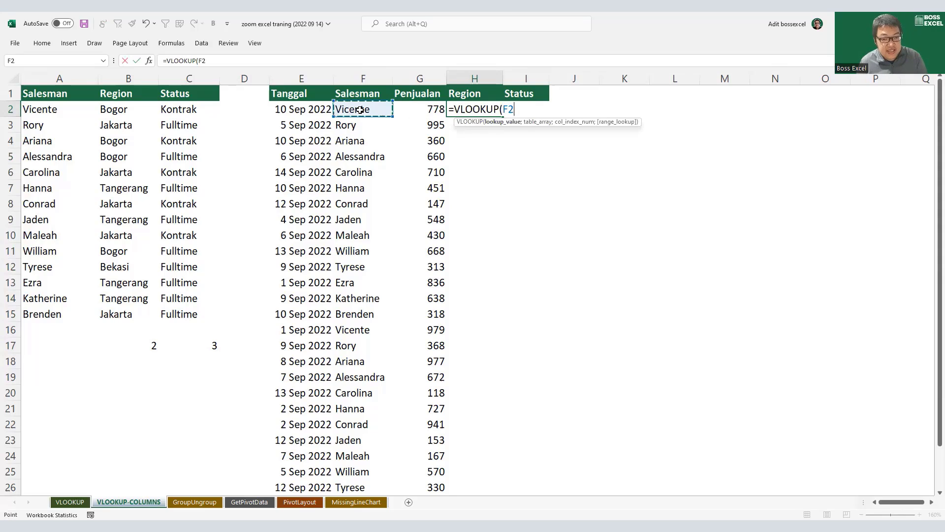
{"action": "type", "text": ";"}
{"action": "left_click", "coordinate": [58, 110]}
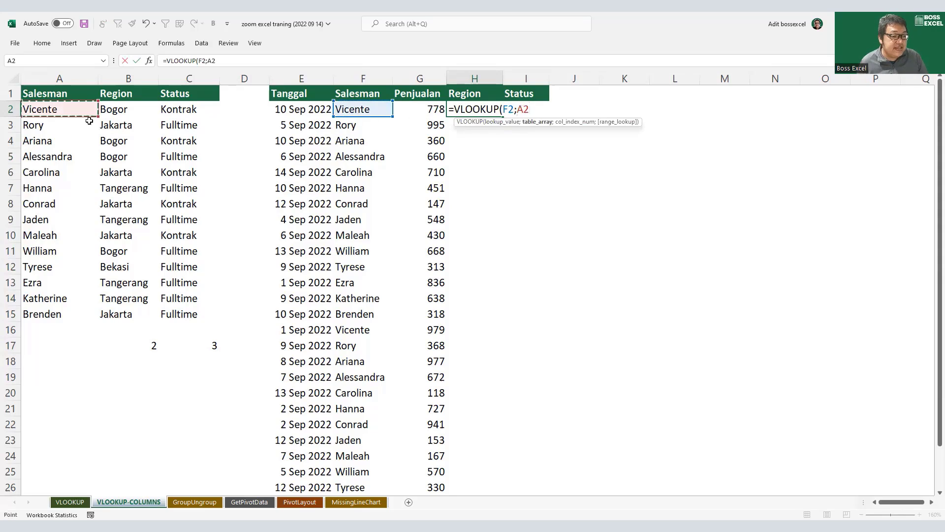
{"action": "left_click", "coordinate": [196, 306], "text": "shift"}
{"action": "key", "text": "F4"}
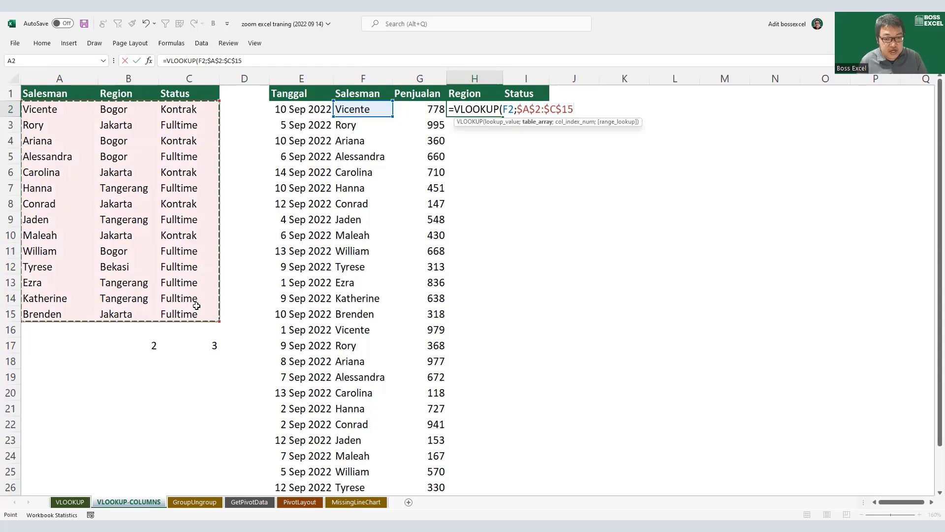
Step: Lock the lookup value as $F2 and take the column index from B17 with FALSE
{"action": "left_click", "coordinate": [504, 109]}
{"action": "key", "text": "F4"}
{"action": "key", "text": "F4"}
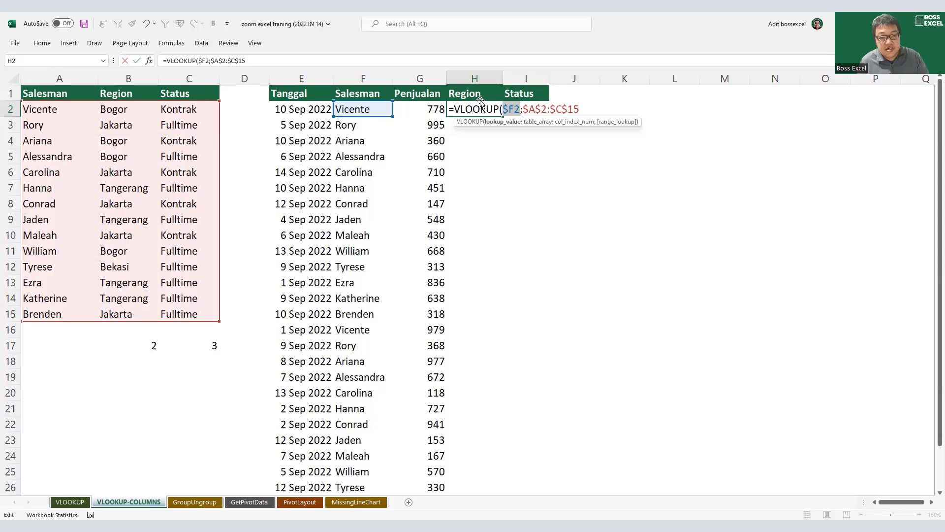
{"action": "key", "text": "F4"}
{"action": "left_click", "coordinate": [599, 110]}
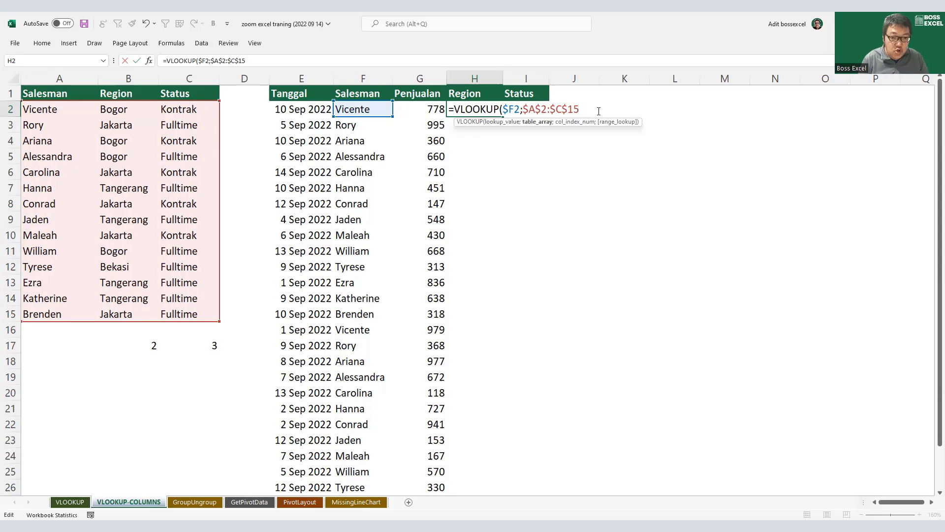
{"action": "type", "text": ";"}
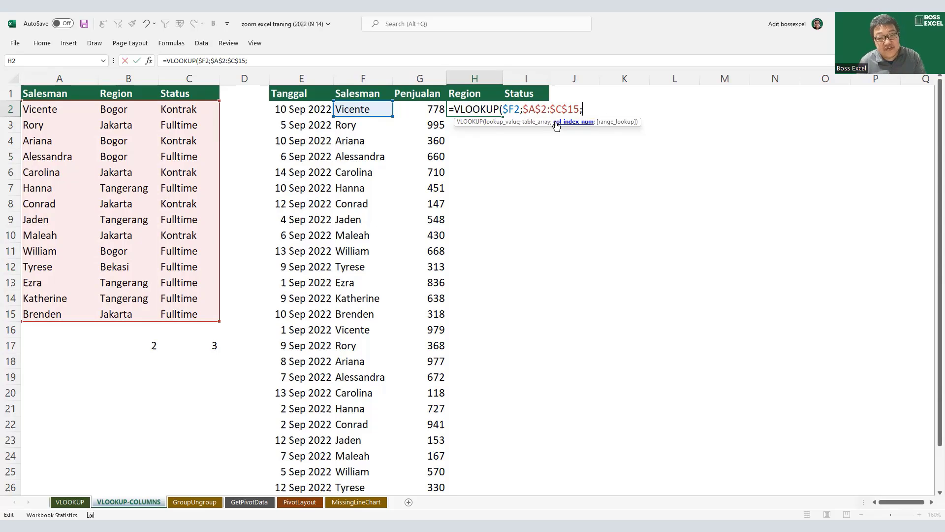
{"action": "left_click", "coordinate": [144, 344]}
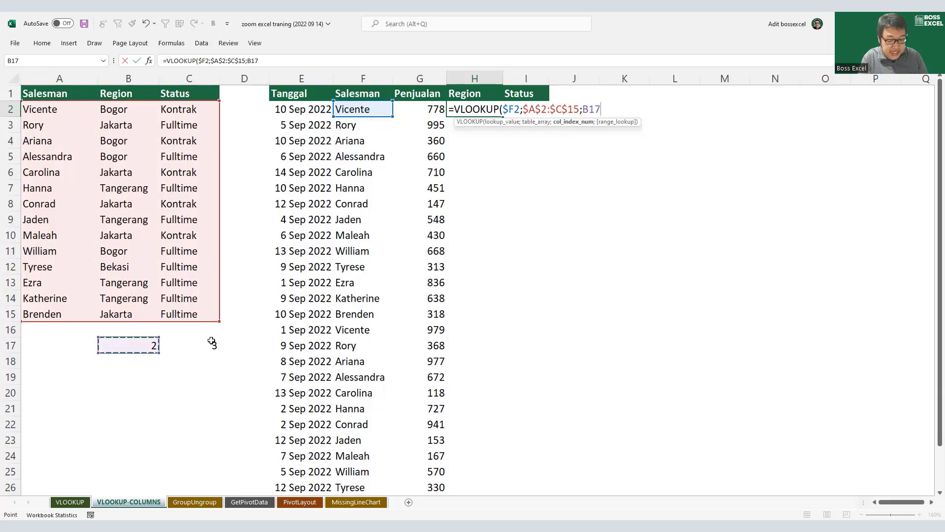
{"action": "type", "text": ";false"}
{"action": "key", "text": "Return"}
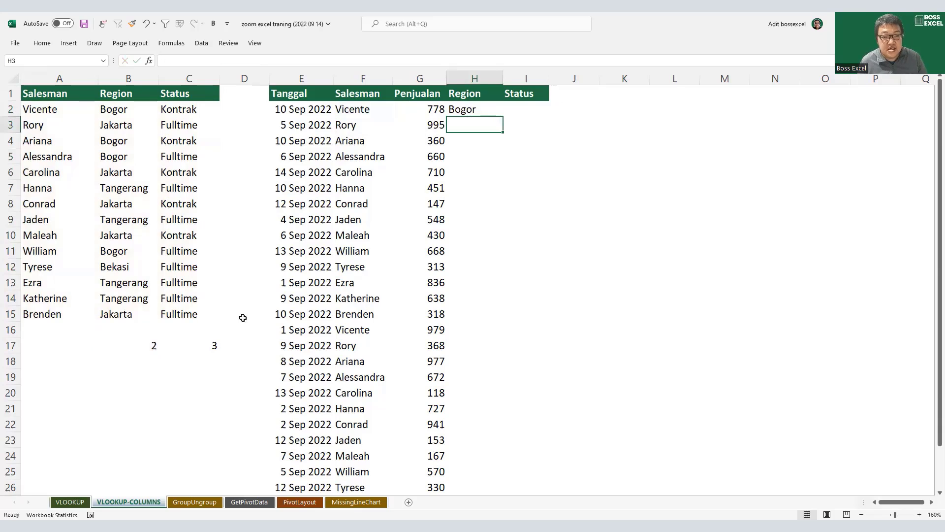
Step: Copy the H2 formula into I2 and fill both columns down the sales table
{"action": "left_click", "coordinate": [487, 108]}
{"action": "left_click_drag", "start_coordinate": [502, 116], "coordinate": [530, 119]}
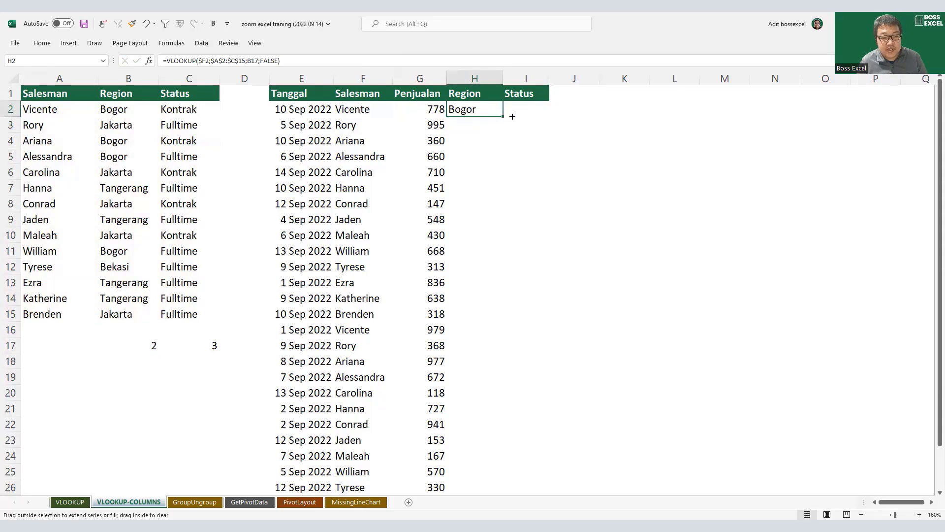
{"action": "left_click", "coordinate": [213, 345]}
{"action": "left_click_drag", "start_coordinate": [474, 109], "coordinate": [526, 109]}
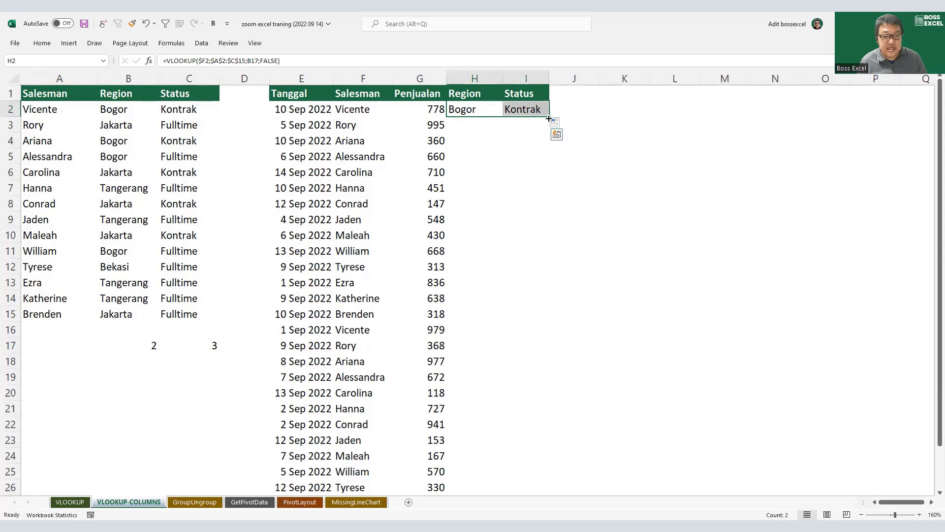
{"action": "double_click", "coordinate": [549, 117]}
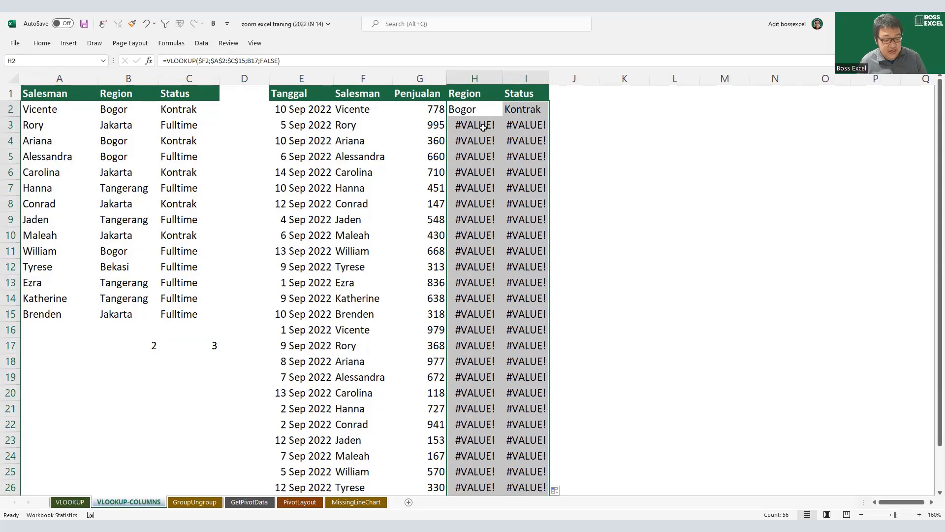
Step: Change H2's column index reference from B17 to B$17
{"action": "left_click", "coordinate": [474, 109]}
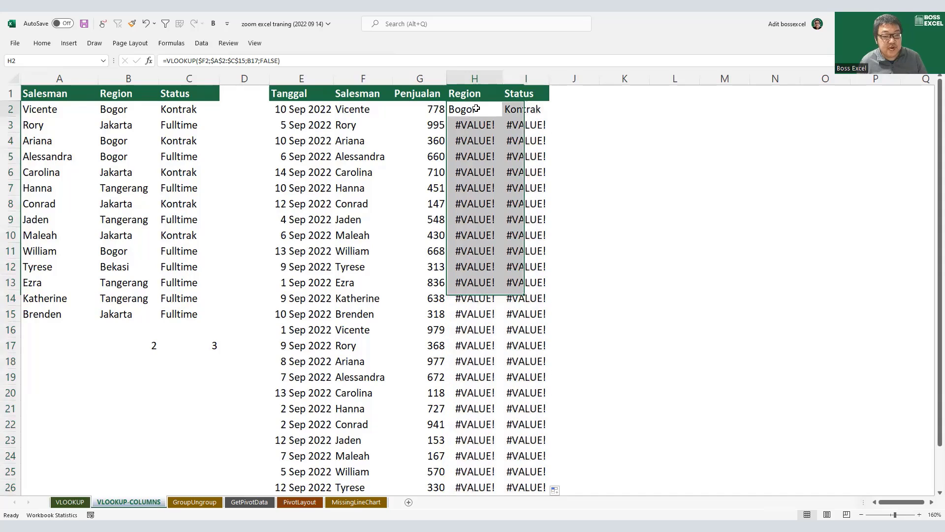
{"action": "key", "text": "F2"}
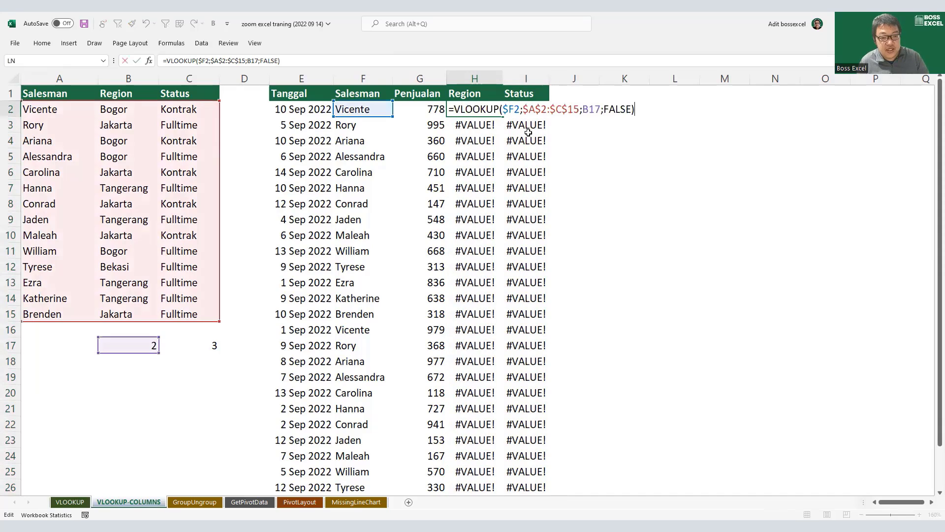
{"action": "double_click", "coordinate": [588, 108]}
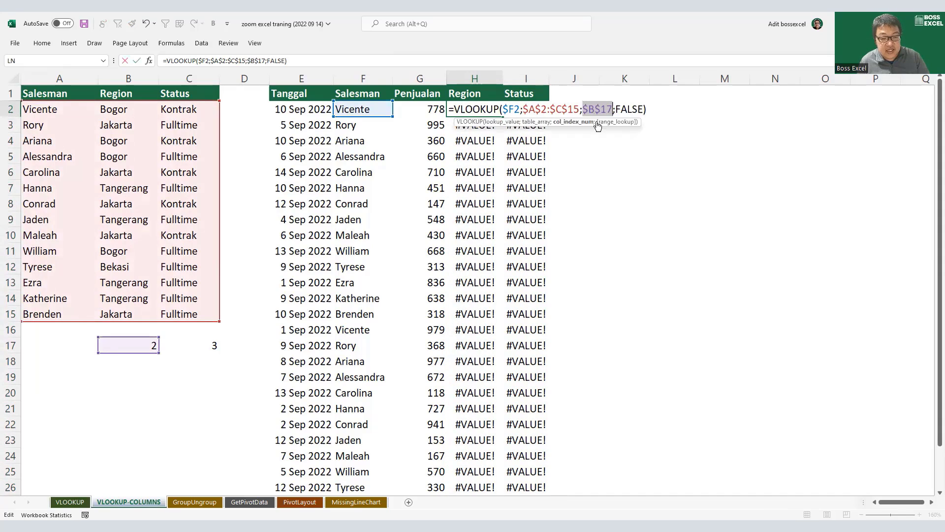
{"action": "key", "text": "F4"}
{"action": "key", "text": "F4"}
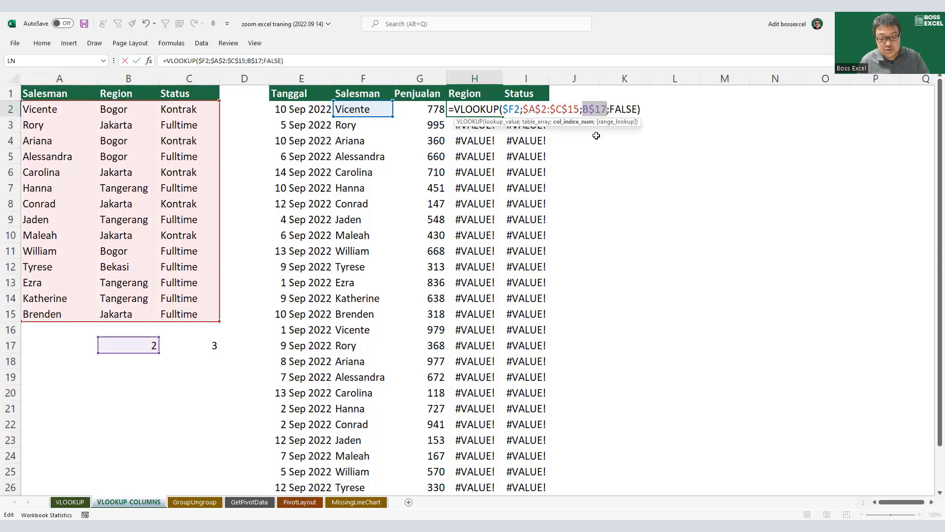
{"action": "key", "text": "ctrl+Return"}
Step: Change I2's index reference to C$17 and refill H2:I2 down the whole table
{"action": "left_click", "coordinate": [544, 107], "text": "shift"}
{"action": "key", "text": "ctrl+r"}
{"action": "key", "text": "F2"}
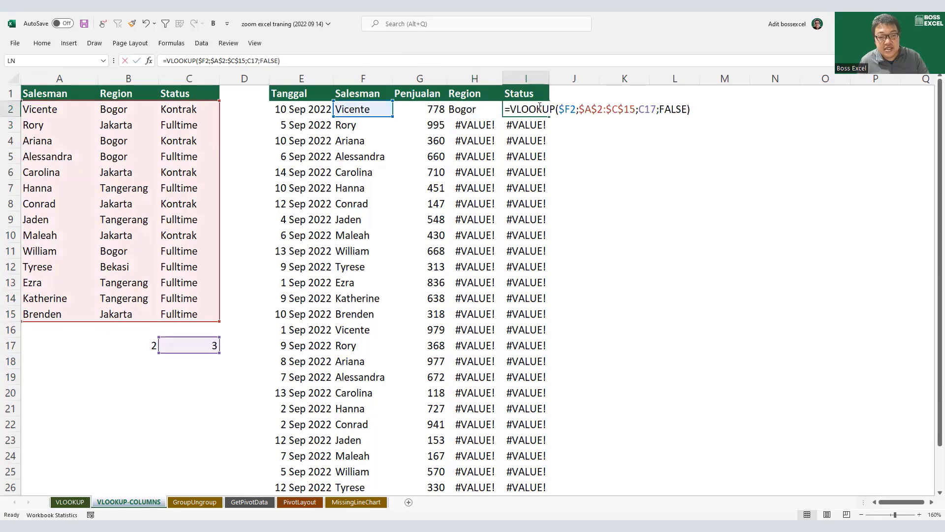
{"action": "double_click", "coordinate": [649, 109]}
{"action": "key", "text": "F4"}
{"action": "key", "text": "F4"}
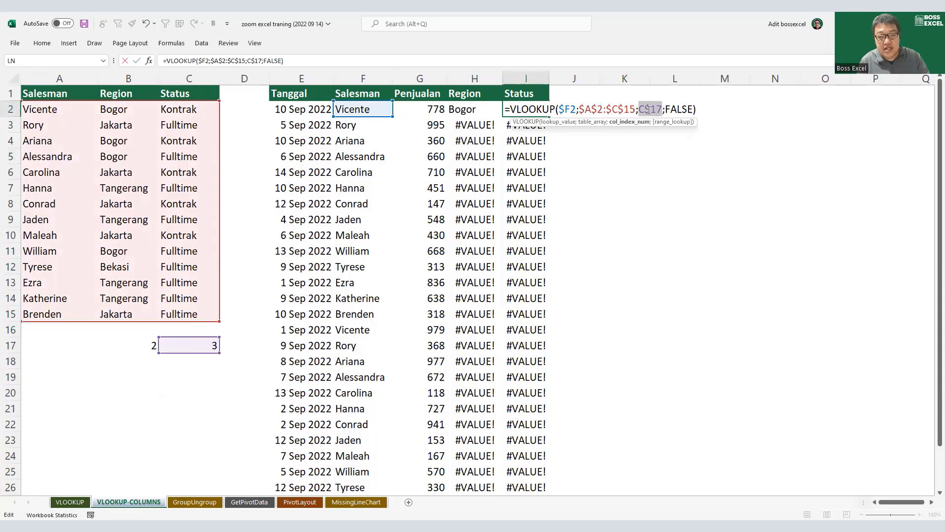
{"action": "key", "text": "ctrl+Return"}
{"action": "left_click_drag", "start_coordinate": [472, 109], "coordinate": [526, 109]}
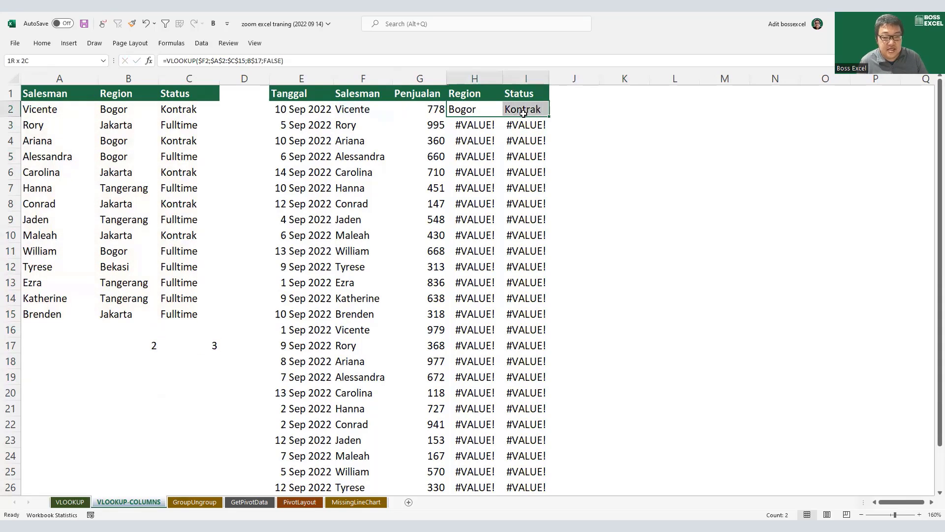
{"action": "double_click", "coordinate": [550, 117]}
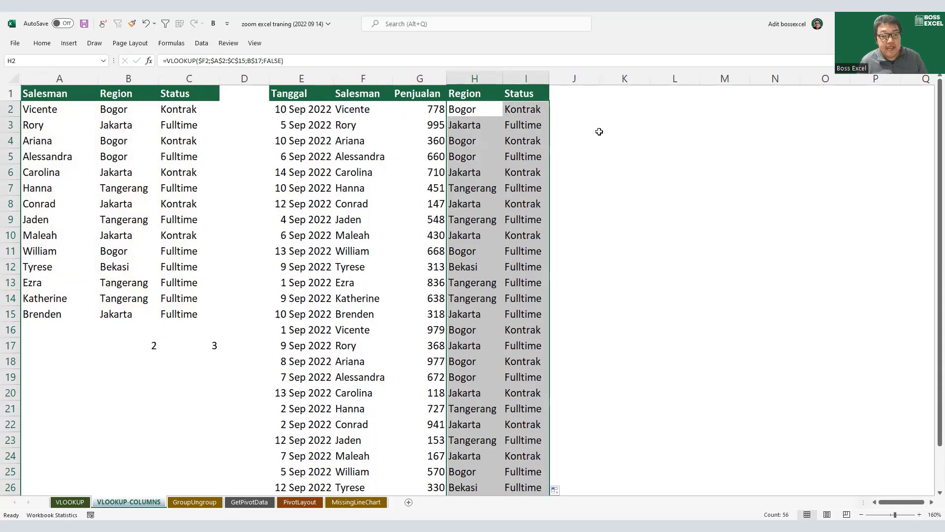
{"action": "left_click", "coordinate": [192, 78]}
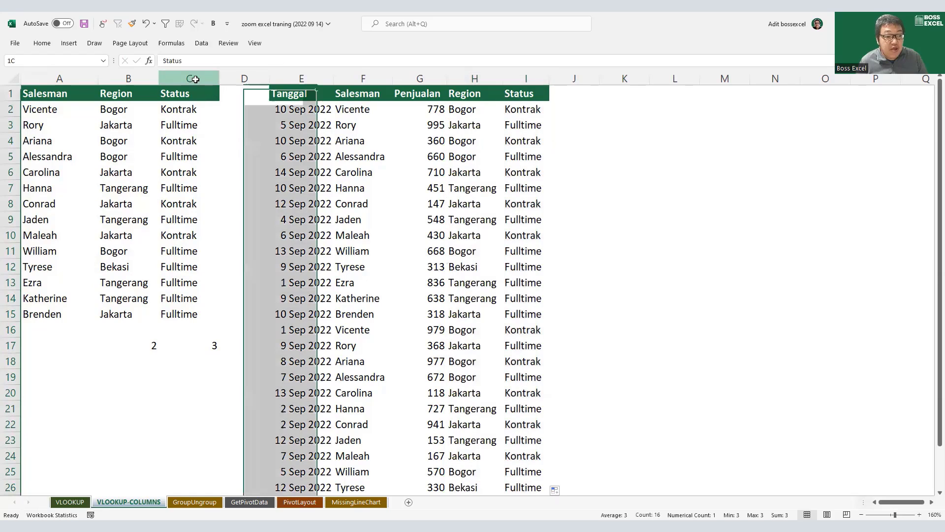
{"action": "right_click", "coordinate": [249, 182]}
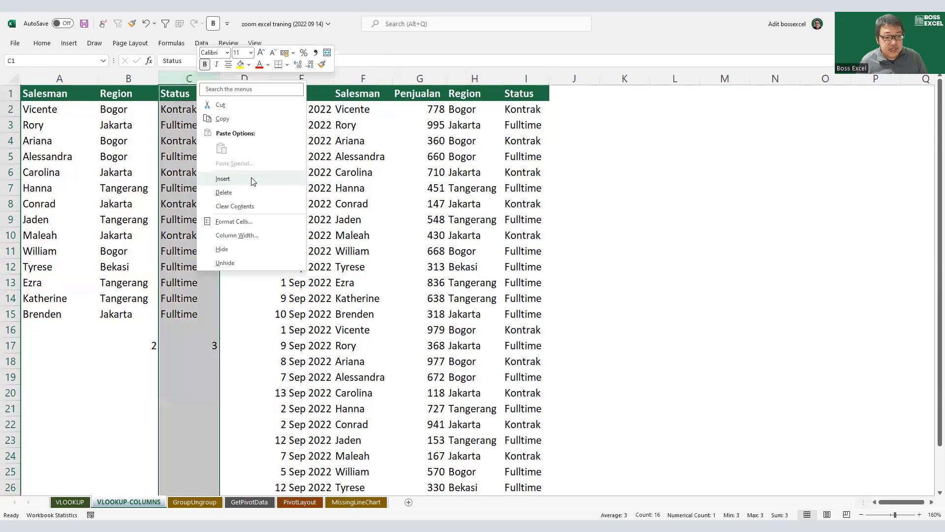
{"action": "left_click", "coordinate": [222, 178]}
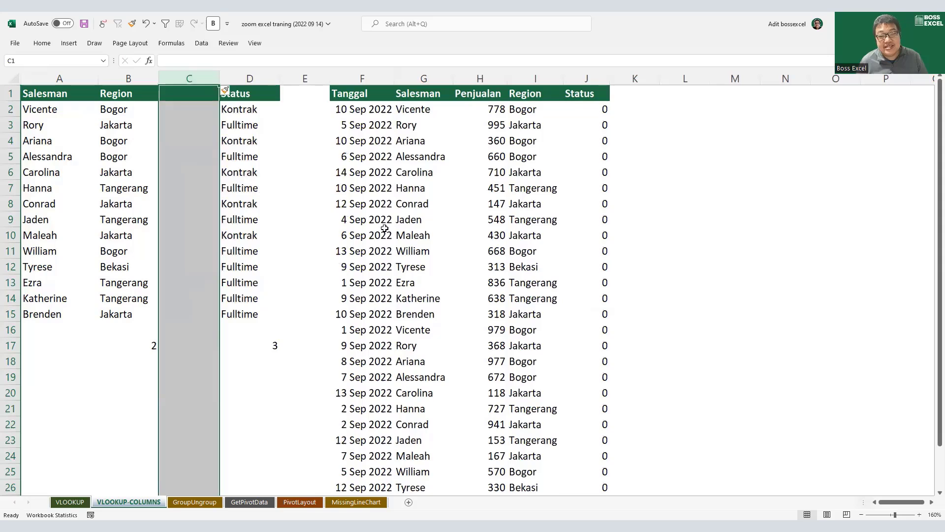
{"action": "double_click", "coordinate": [588, 110]}
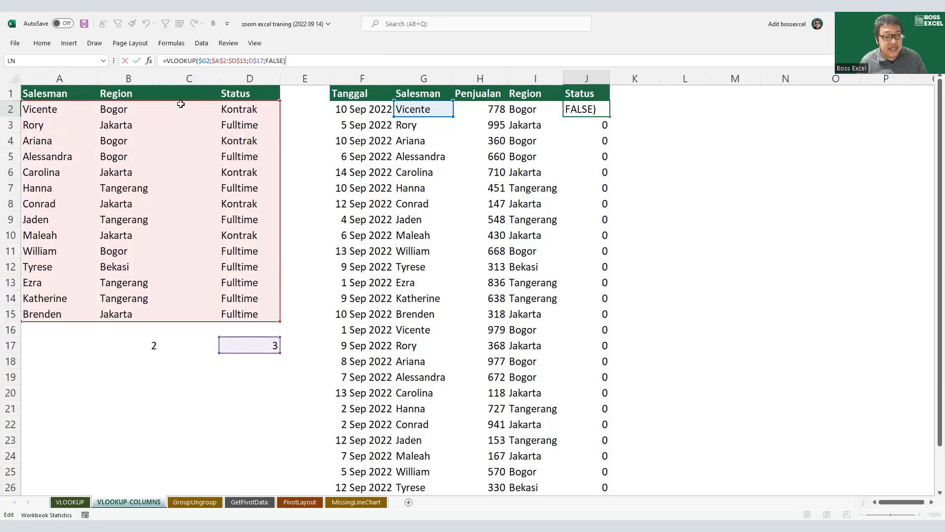
{"action": "left_click", "coordinate": [192, 83]}
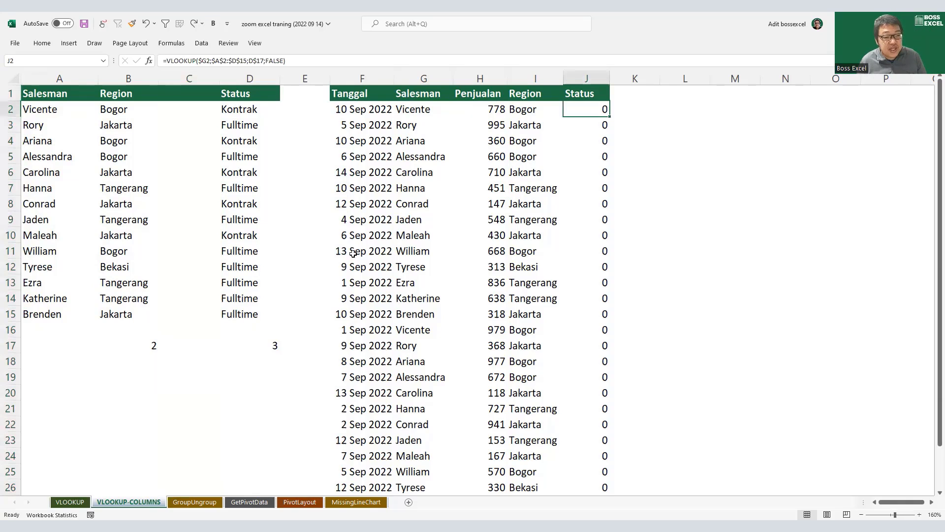
{"action": "key", "text": "ctrl+minus"}
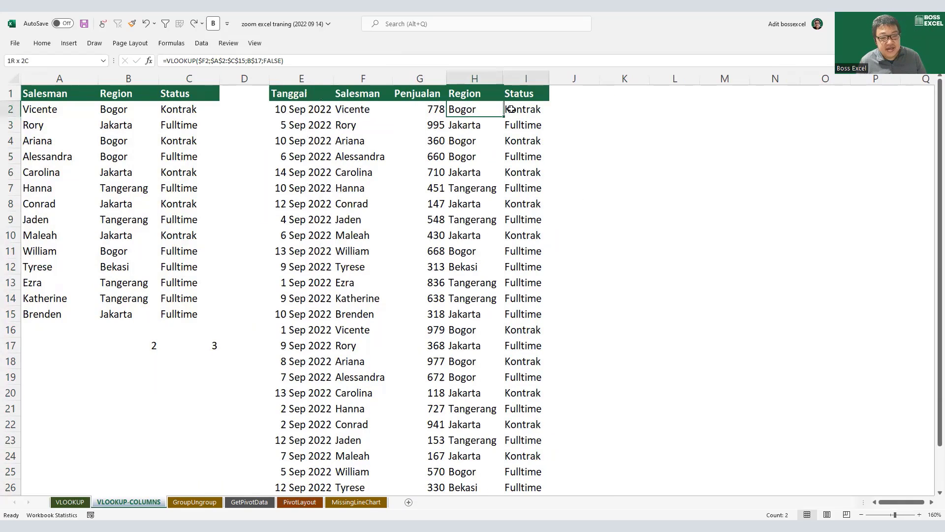
{"action": "left_click_drag", "start_coordinate": [476, 105], "coordinate": [512, 109]}
Step: Delete all Region and Status results and the index numbers 2 and 3
{"action": "key", "text": "Delete"}
{"action": "scroll", "coordinate": [507, 108], "scroll_direction": "up", "scroll_amount": 1}
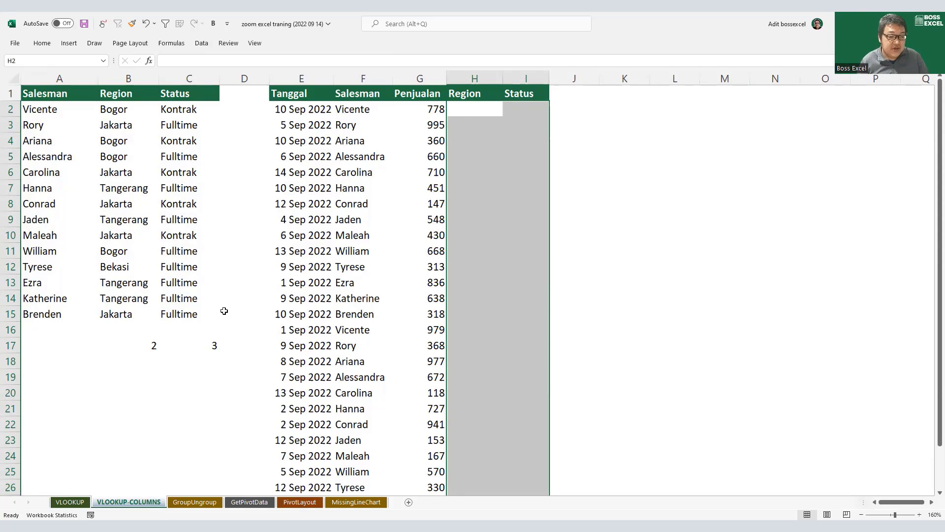
{"action": "left_click_drag", "start_coordinate": [142, 340], "coordinate": [213, 349]}
{"action": "key", "text": "Delete"}
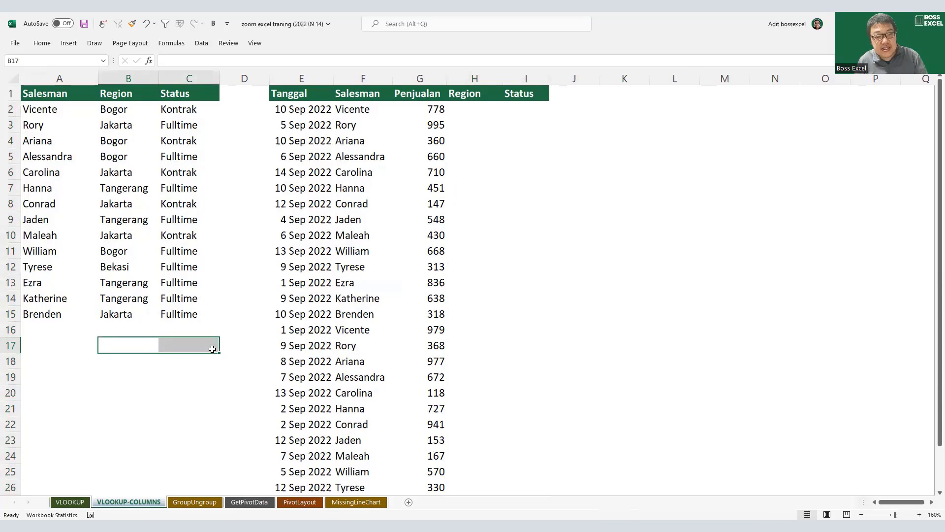
Step: Type =VLOOKUP($F2;$A$2:$C$15;column into H2 with absolute references
{"action": "left_click", "coordinate": [484, 110]}
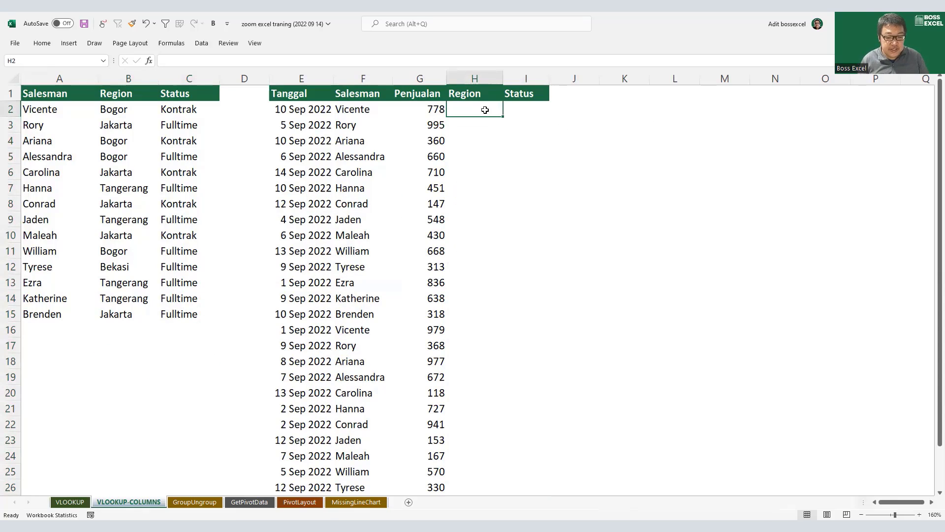
{"action": "type", "text": "=vl"}
{"action": "key", "text": "Tab"}
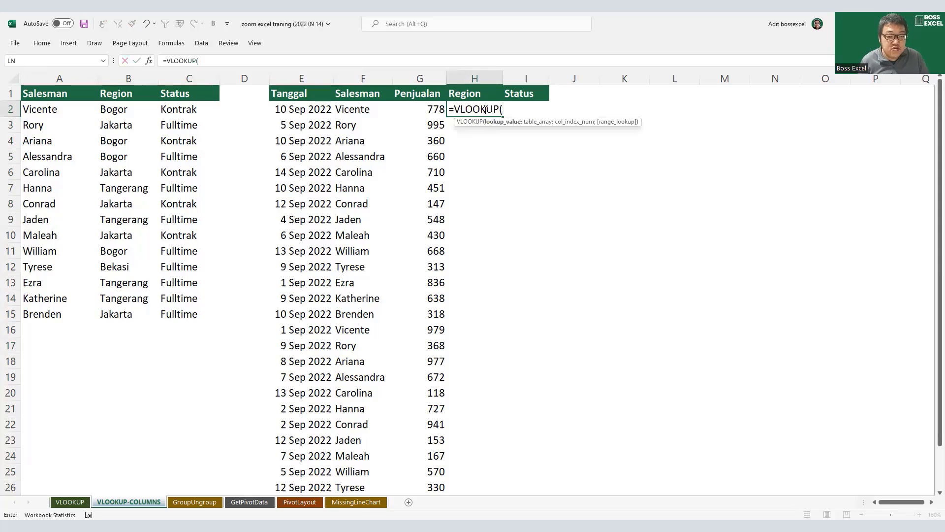
{"action": "left_click", "coordinate": [373, 111]}
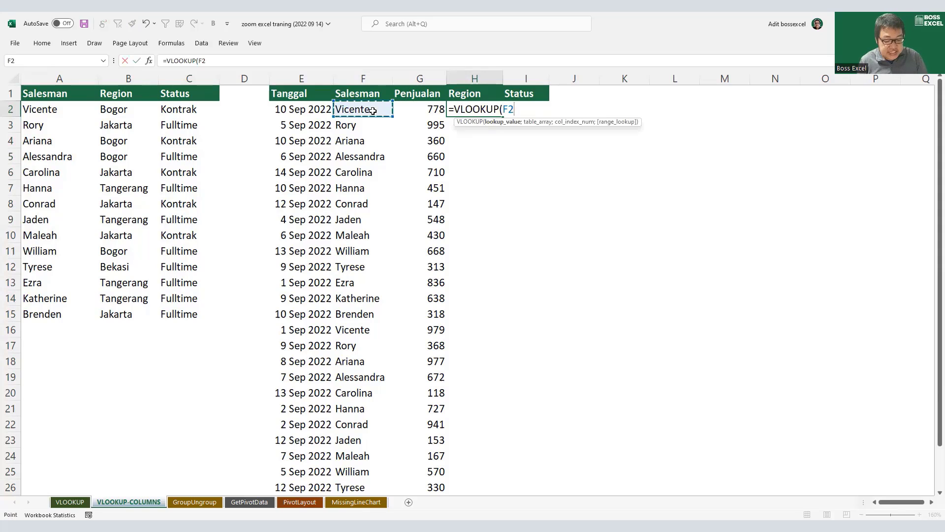
{"action": "type", "text": ";"}
{"action": "left_click", "coordinate": [71, 110]}
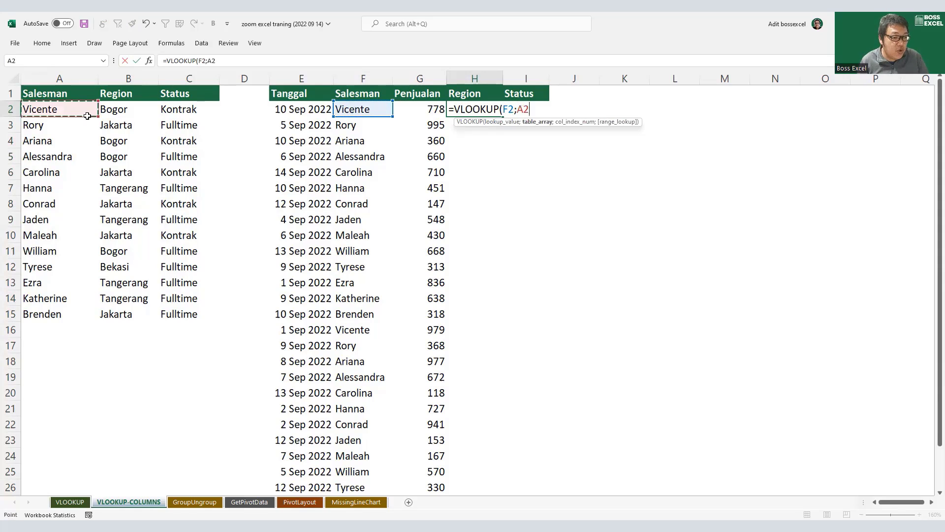
{"action": "left_click", "coordinate": [187, 314], "text": "shift"}
{"action": "key", "text": "F4"}
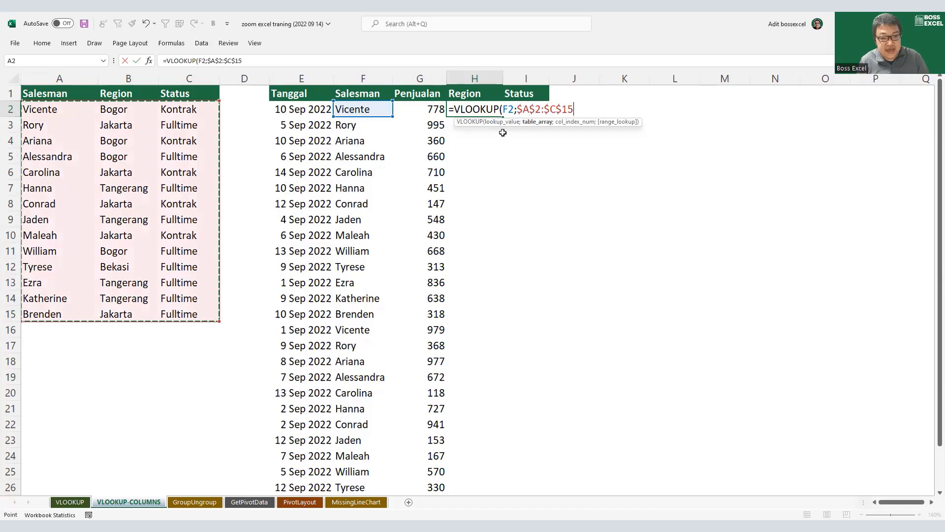
{"action": "left_click", "coordinate": [510, 105]}
{"action": "key", "text": "F4"}
{"action": "key", "text": "F4"}
{"action": "key", "text": "F4"}
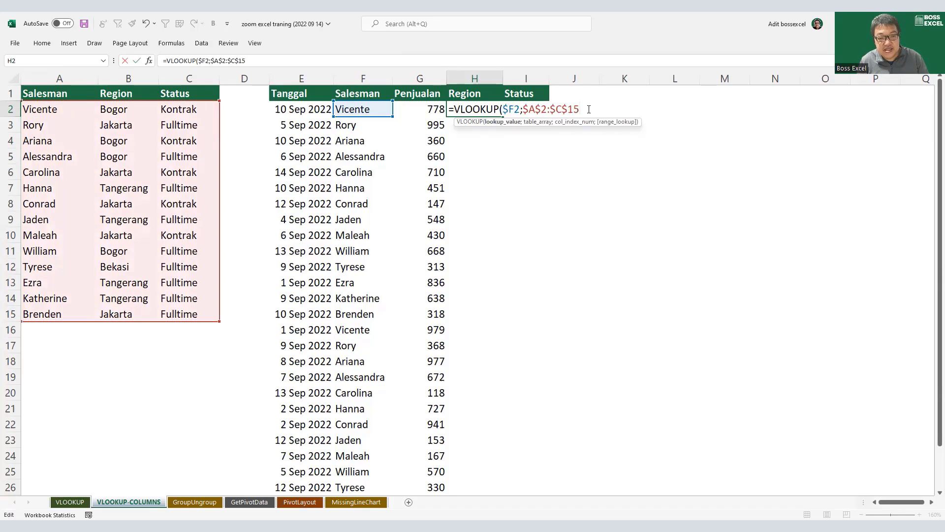
{"action": "type", "text": ";"}
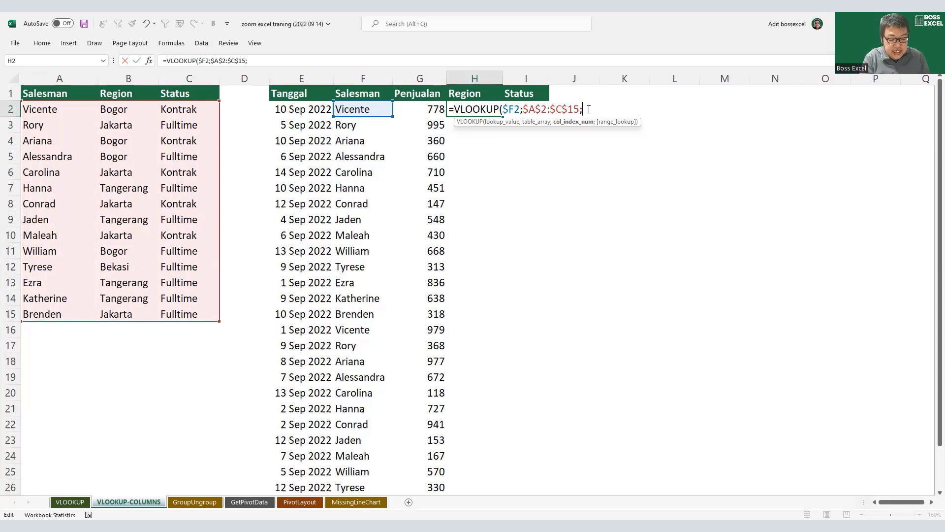
{"action": "type", "text": "column"}
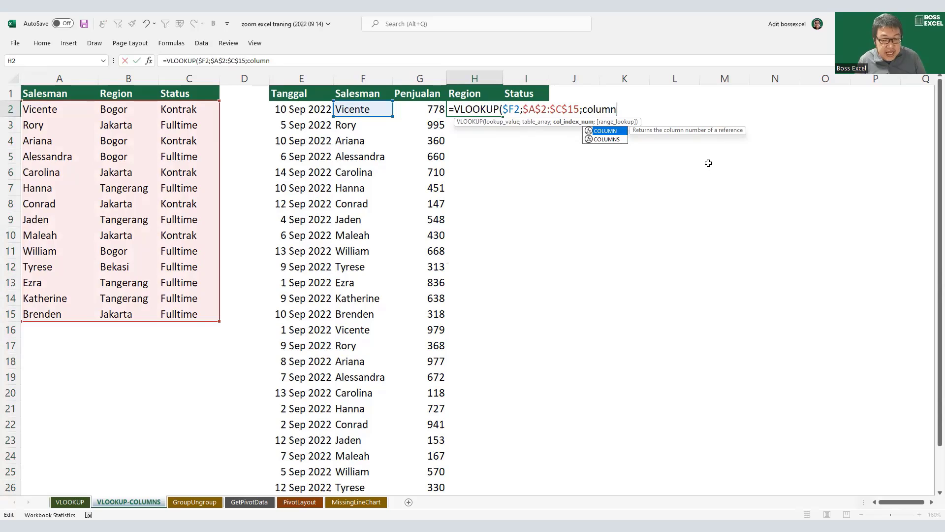
Step: Use COLUMN(B1) as the column index, previewing its value with F9
{"action": "double_click", "coordinate": [609, 131]}
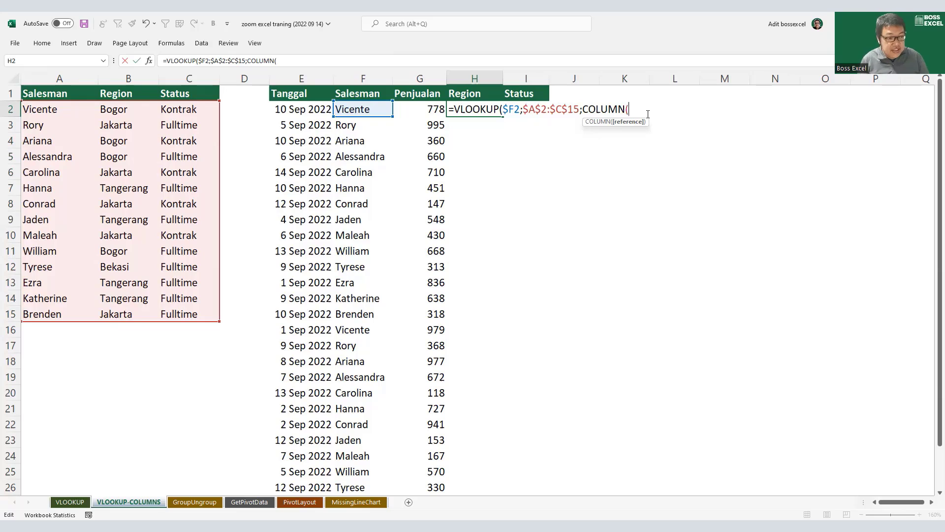
{"action": "left_click", "coordinate": [128, 105]}
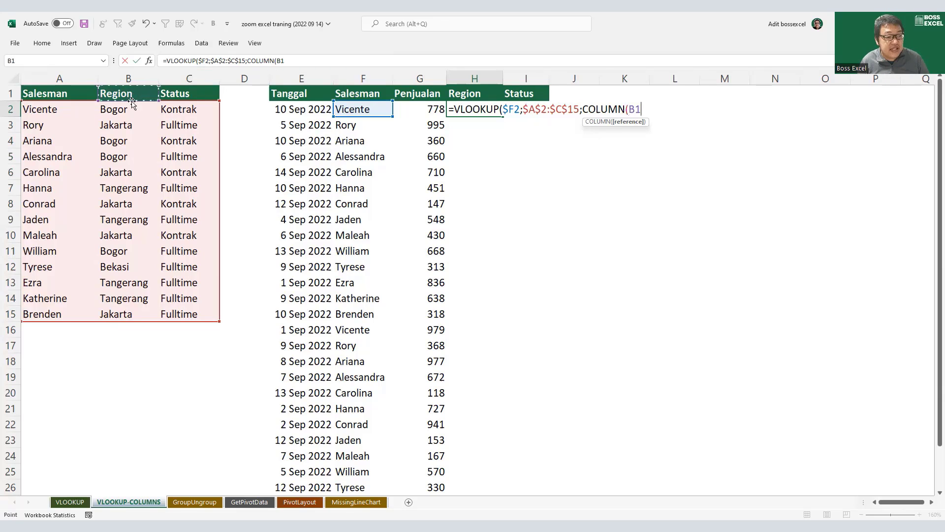
{"action": "left_click", "coordinate": [124, 93]}
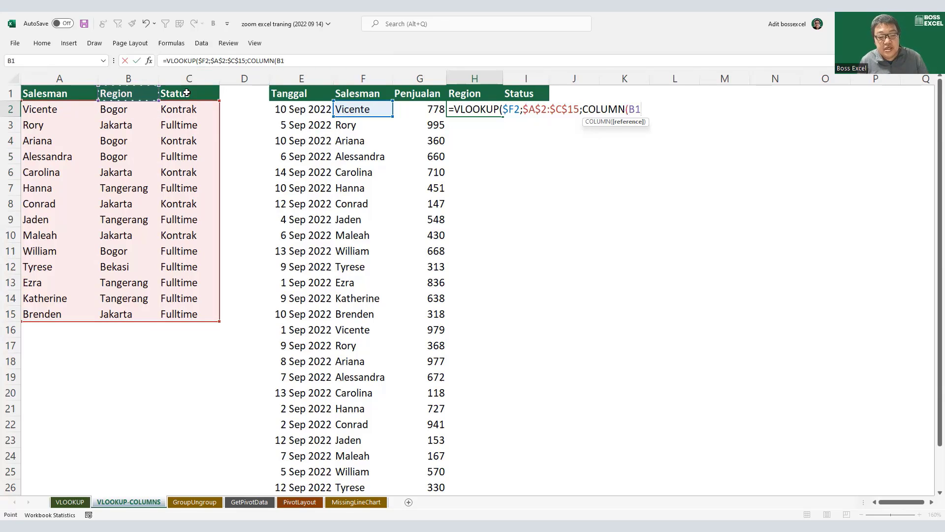
{"action": "type", "text": ")"}
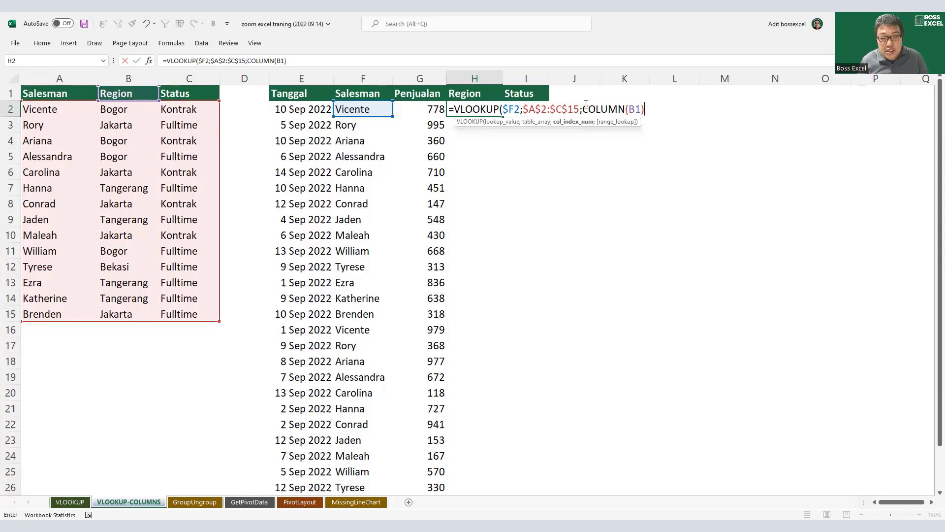
{"action": "left_click_drag", "start_coordinate": [584, 106], "coordinate": [650, 107]}
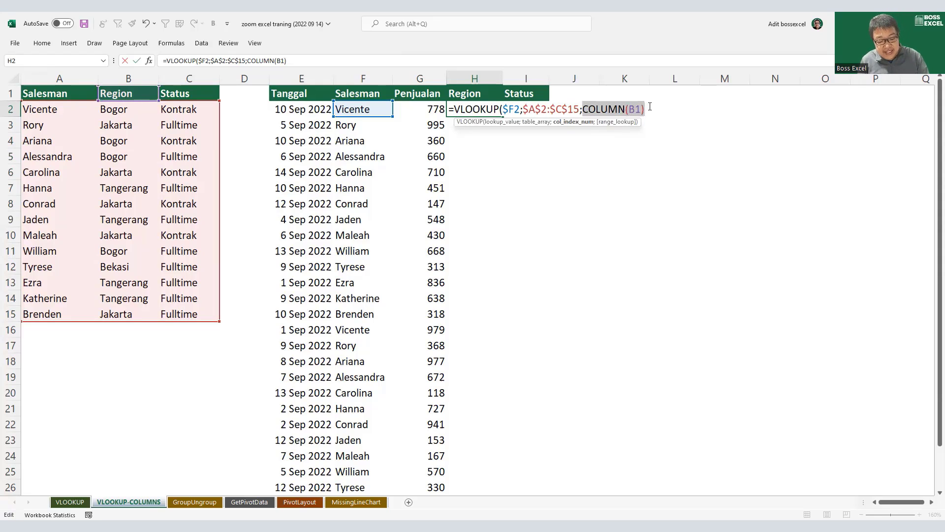
{"action": "key", "text": "F9"}
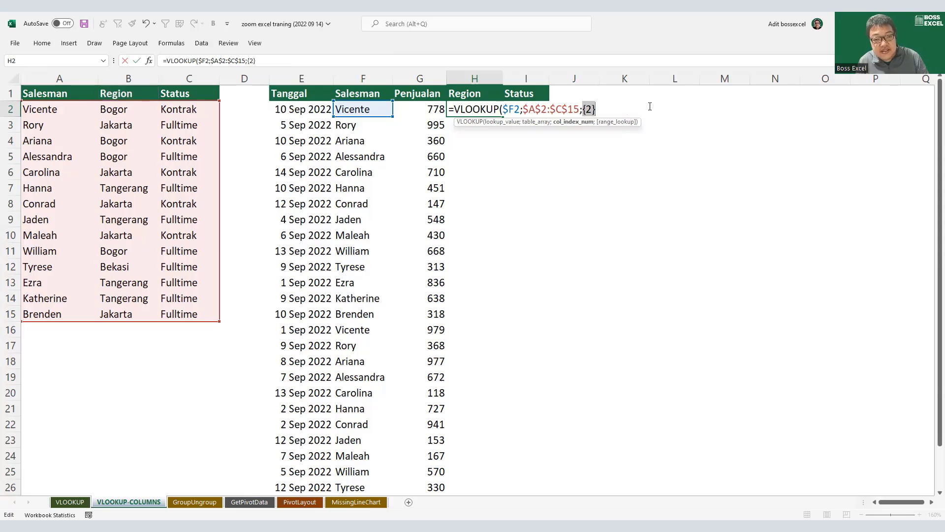
{"action": "key", "text": "ctrl+z"}
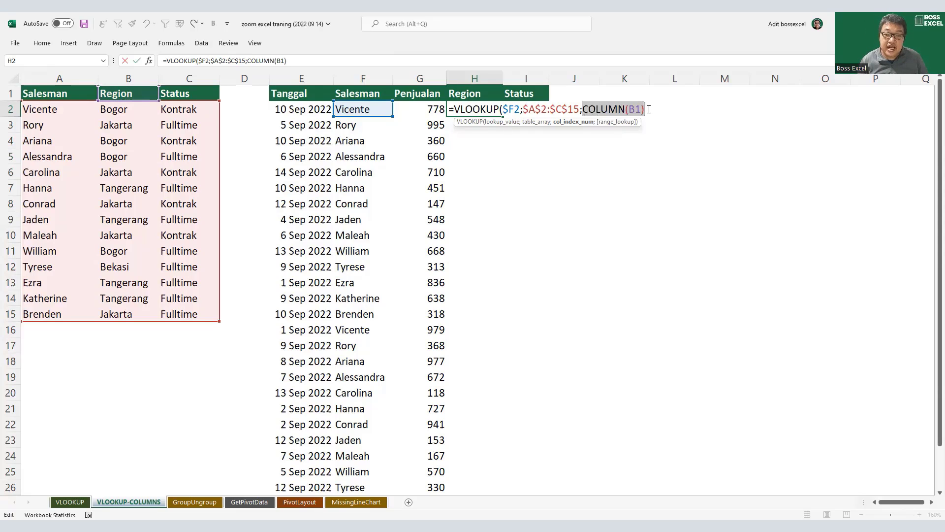
Step: Finish H2 with FALSE, copy it to I2, and fill both formulas down all rows
{"action": "left_click", "coordinate": [647, 112]}
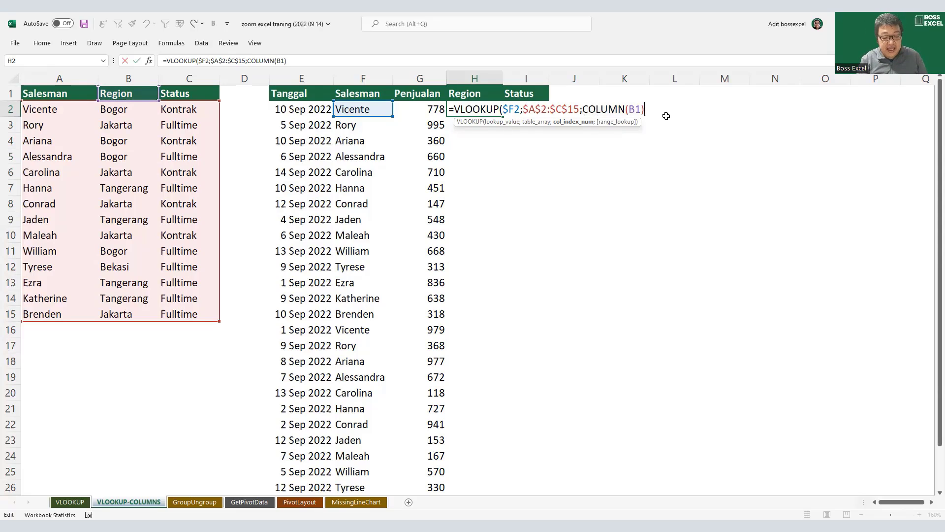
{"action": "type", "text": ";false"}
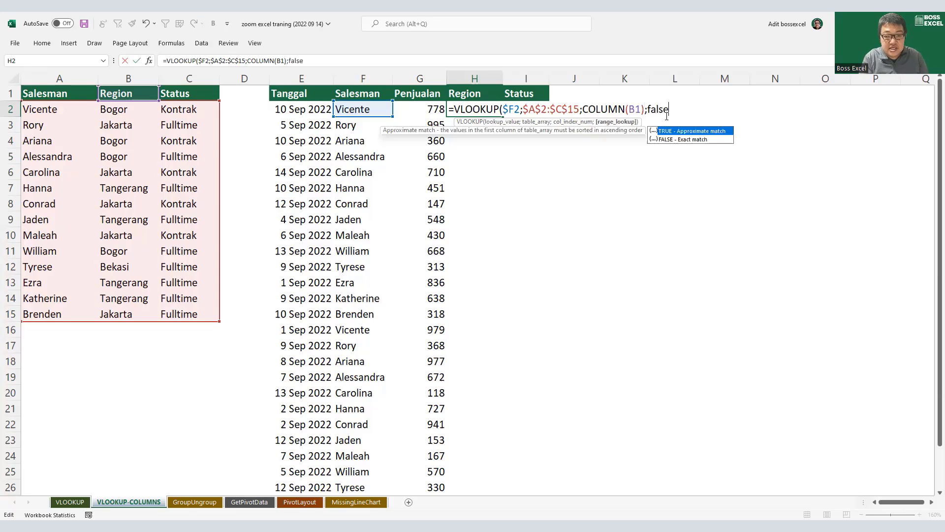
{"action": "key", "text": "Return"}
{"action": "left_click", "coordinate": [495, 111]}
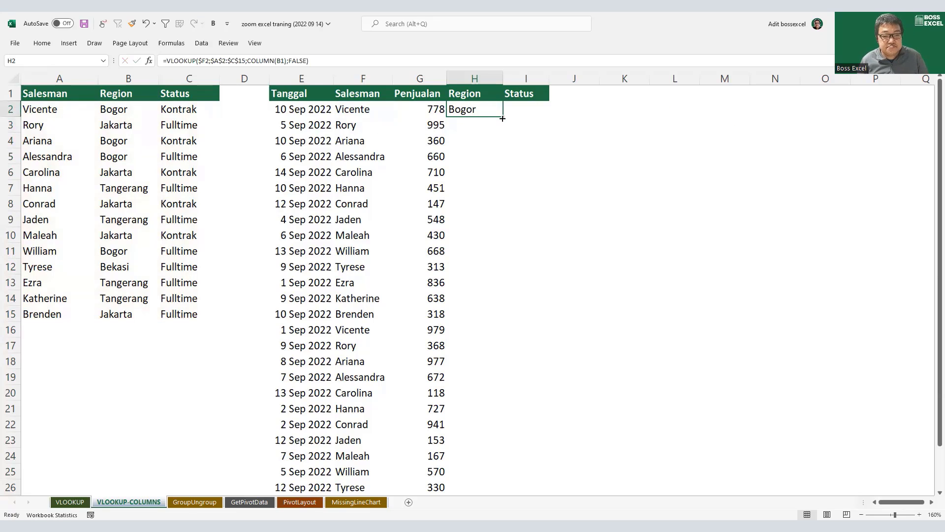
{"action": "left_click_drag", "start_coordinate": [502, 118], "coordinate": [544, 113]}
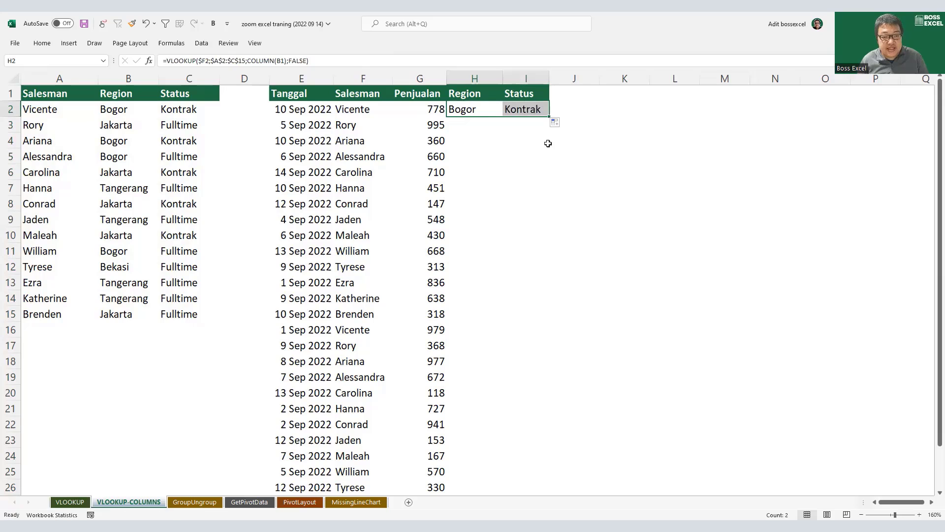
{"action": "left_click_drag", "start_coordinate": [479, 109], "coordinate": [526, 109]}
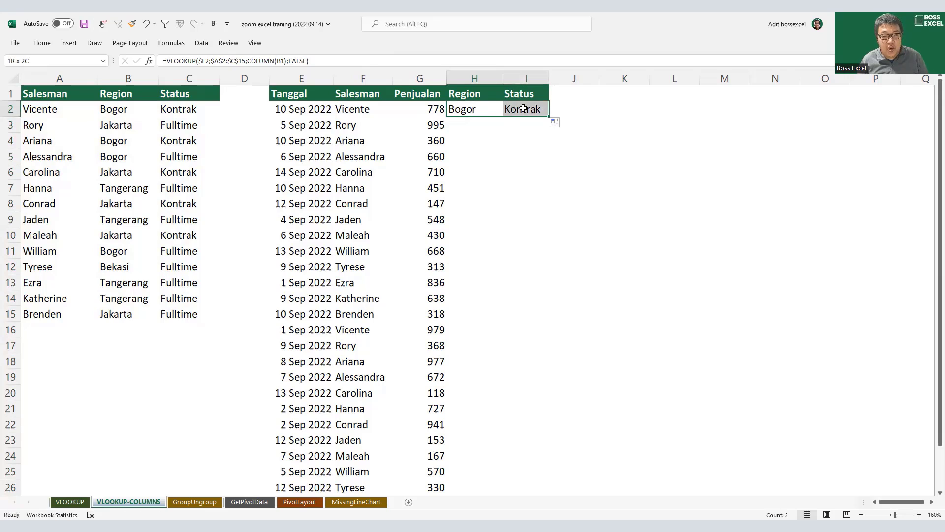
{"action": "double_click", "coordinate": [550, 116]}
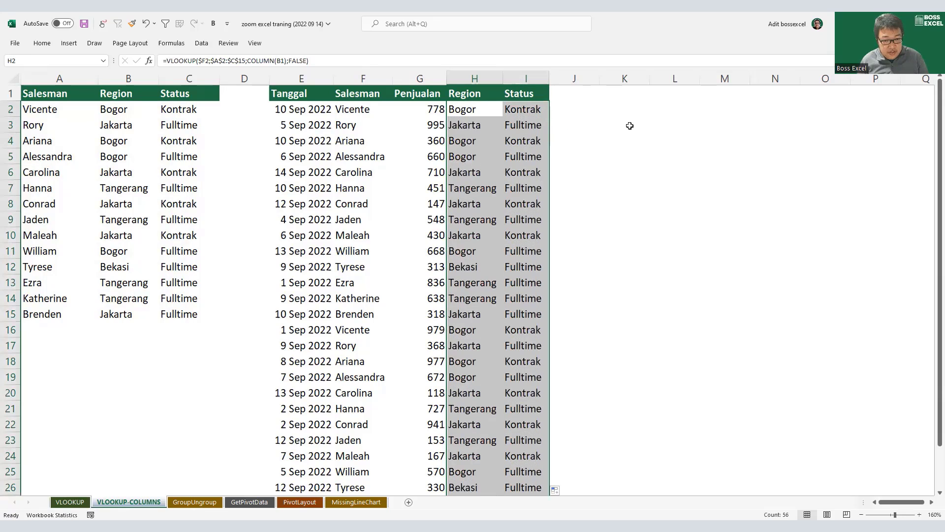
Step: Insert a blank column before Status and confirm J2 now uses COLUMN(D1), returning Kontrak
{"action": "left_click", "coordinate": [190, 75]}
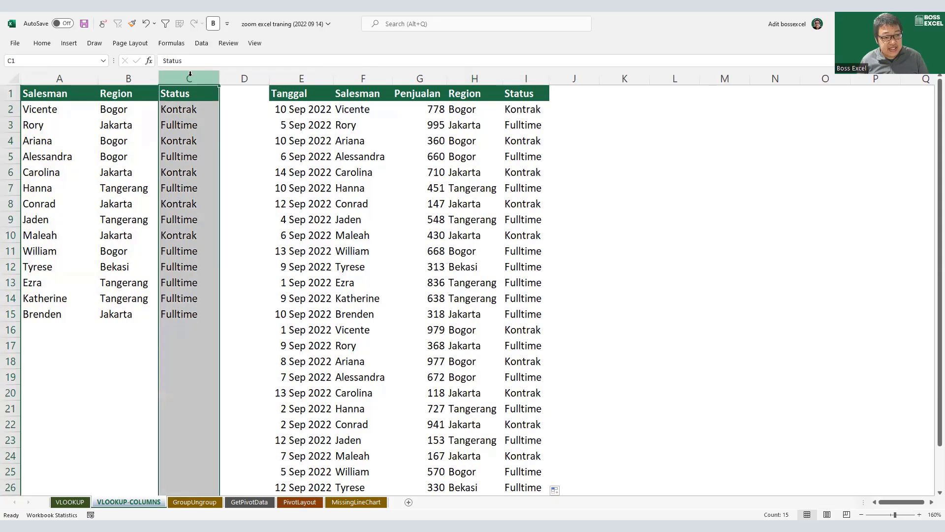
{"action": "right_click", "coordinate": [190, 75]}
{"action": "left_click", "coordinate": [244, 175]}
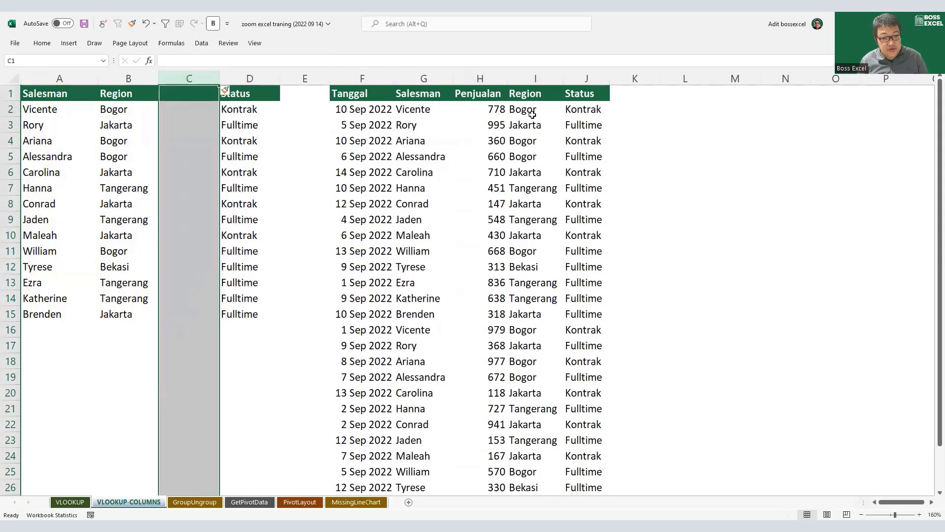
{"action": "left_click", "coordinate": [576, 111]}
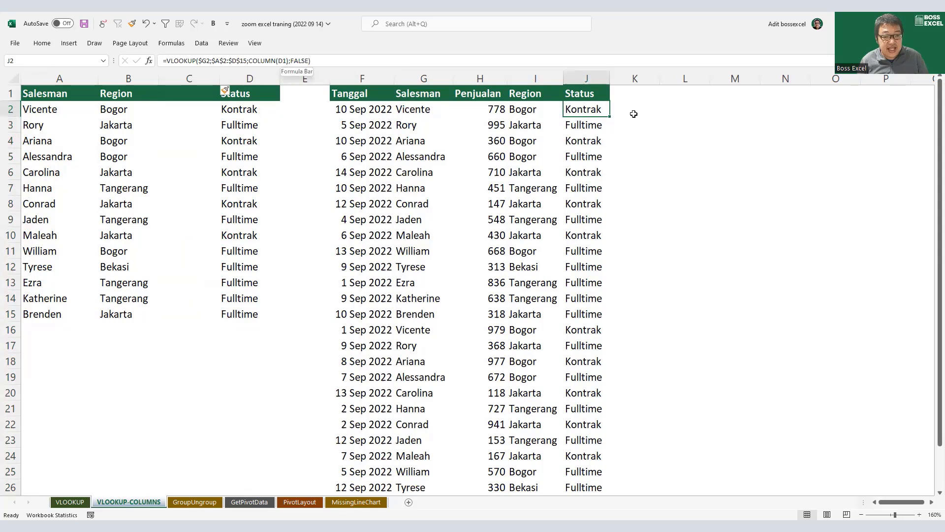
{"action": "double_click", "coordinate": [598, 110]}
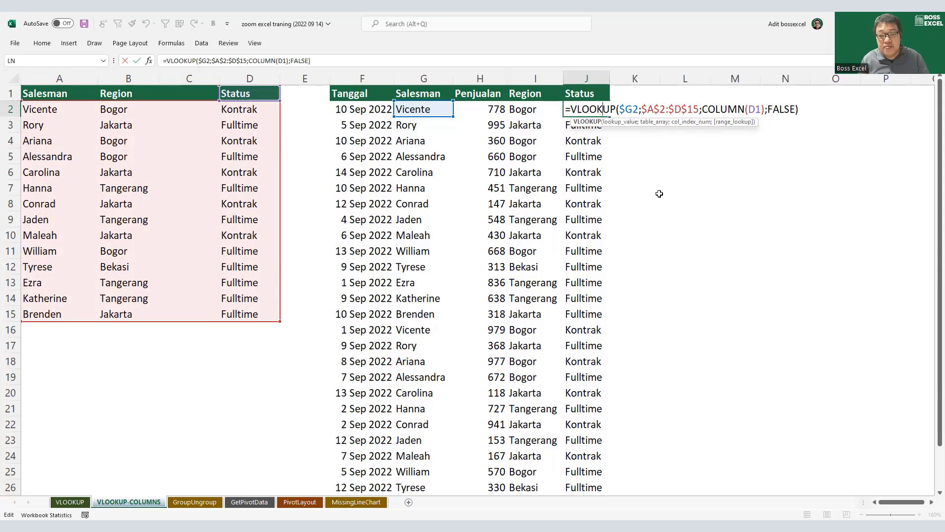
{"action": "key", "text": "ctrl+Return"}
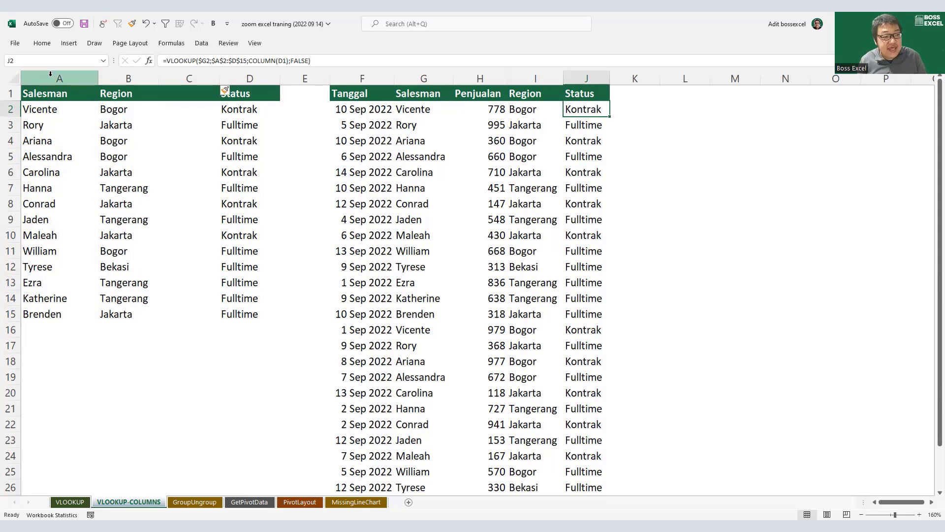
{"action": "right_click", "coordinate": [50, 73]}
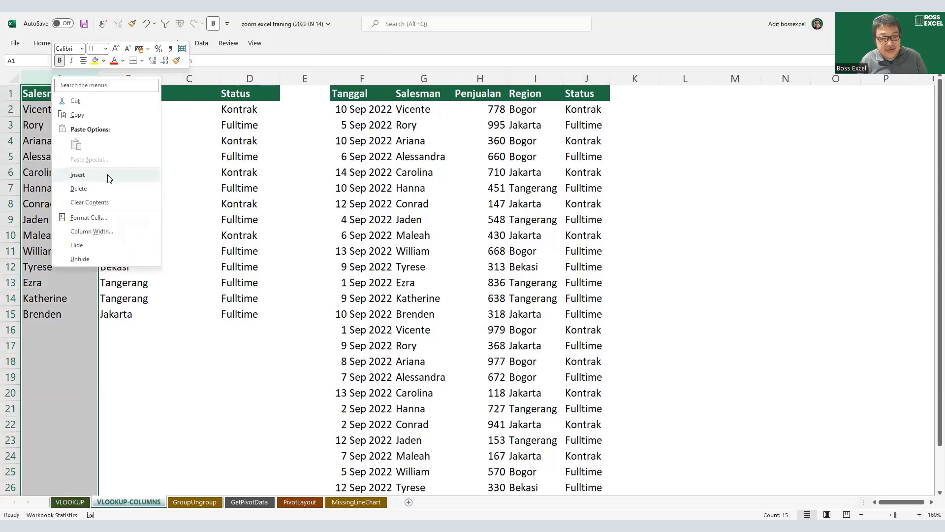
{"action": "left_click", "coordinate": [109, 178]}
{"action": "left_click_drag", "start_coordinate": [605, 110], "coordinate": [640, 279]}
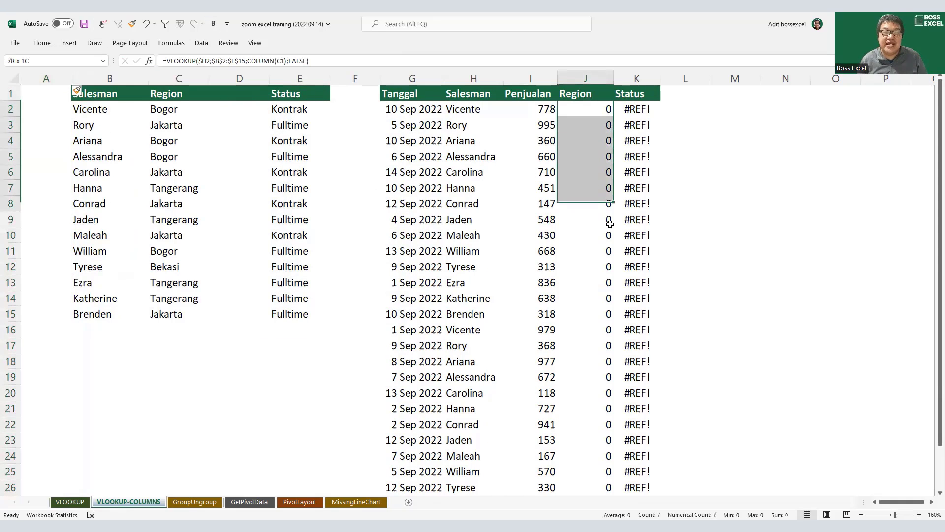
{"action": "double_click", "coordinate": [606, 109]}
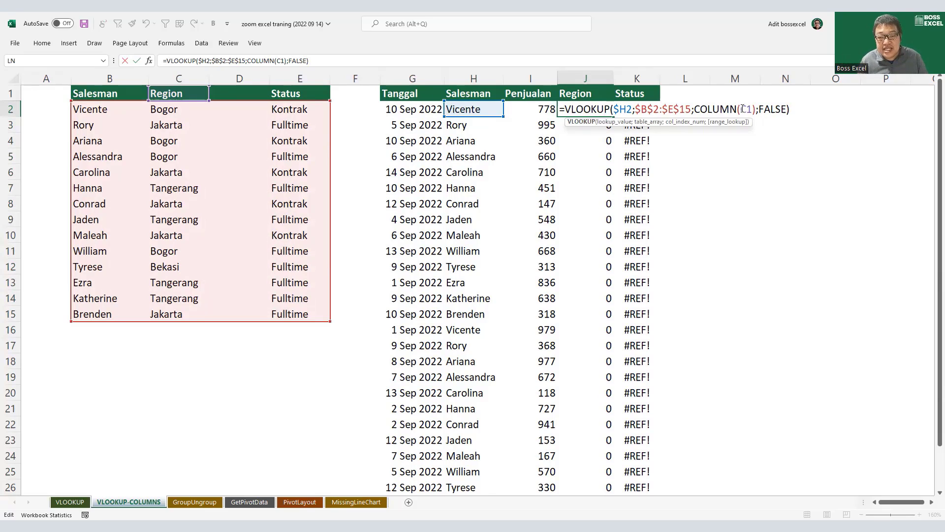
{"action": "double_click", "coordinate": [747, 109]}
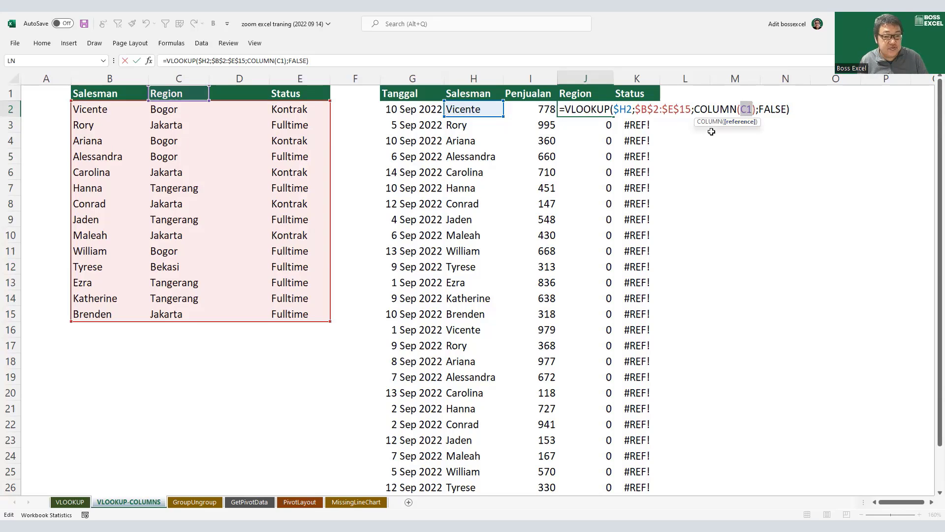
{"action": "key", "text": "ctrl+Return"}
Step: Undo the inserted column A and clear all Region and Status lookup results
{"action": "key", "text": "ctrl+z"}
{"action": "key", "text": "ctrl+z"}
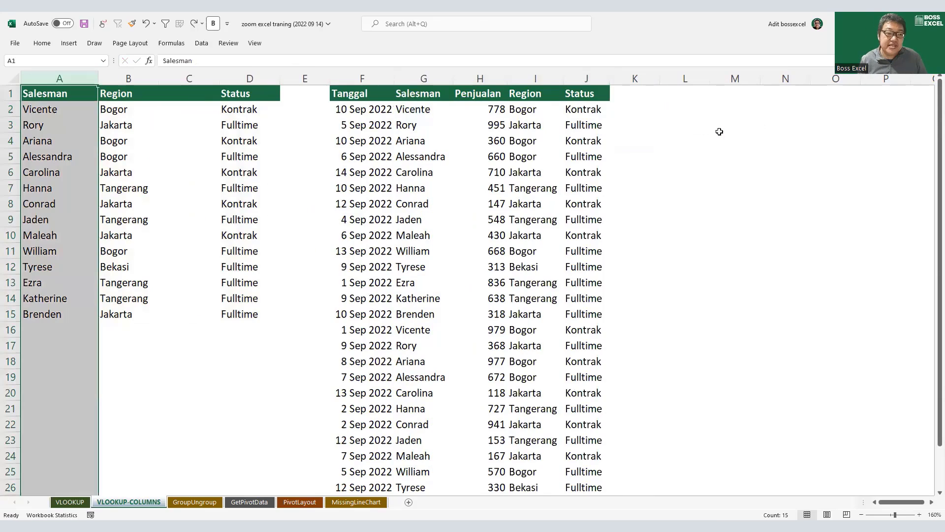
{"action": "left_click", "coordinate": [548, 110]}
{"action": "key", "text": "ctrl+shift+Right"}
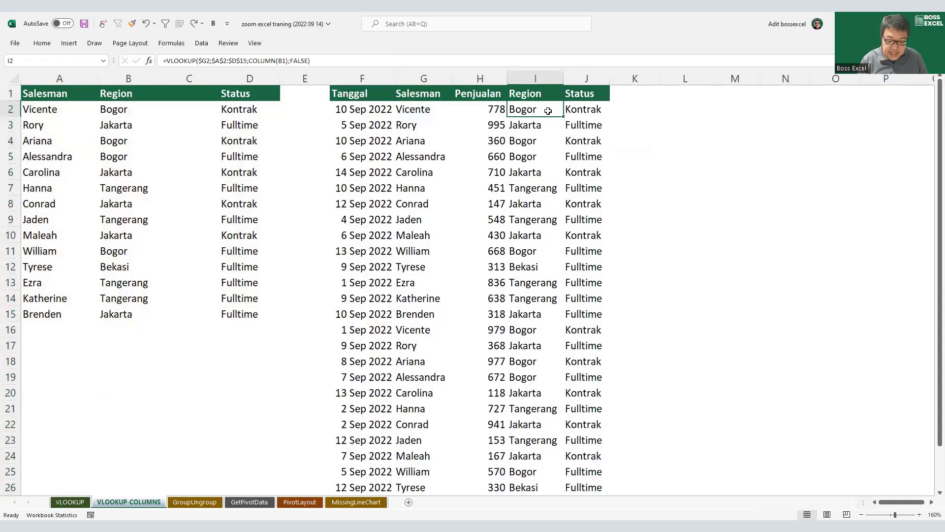
{"action": "key", "text": "ctrl+shift+Down"}
{"action": "scroll", "coordinate": [548, 111], "scroll_direction": "down", "scroll_amount": 1}
{"action": "key", "text": "Delete"}
{"action": "scroll", "coordinate": [547, 111], "scroll_direction": "up", "scroll_amount": 1}
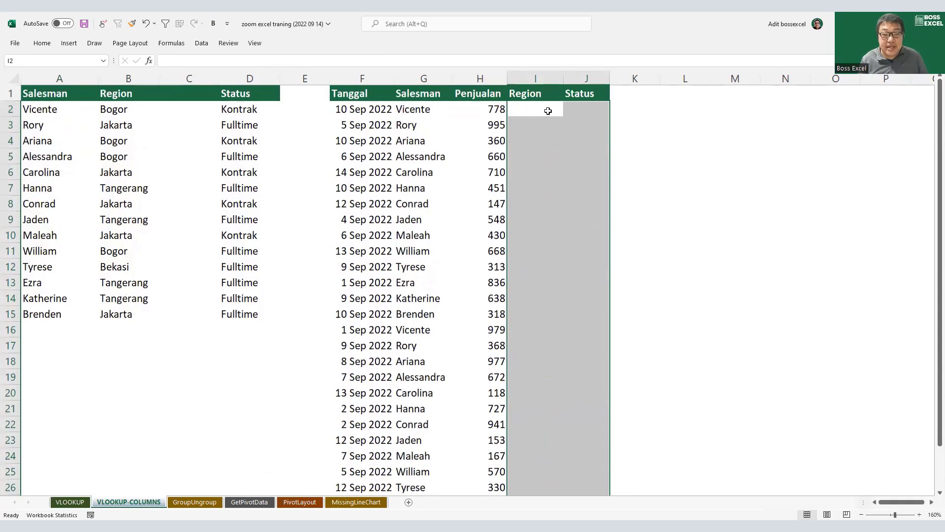
Step: Select the empty column C for removal, then go to H2 and the empty cell K2
{"action": "left_click", "coordinate": [548, 110]}
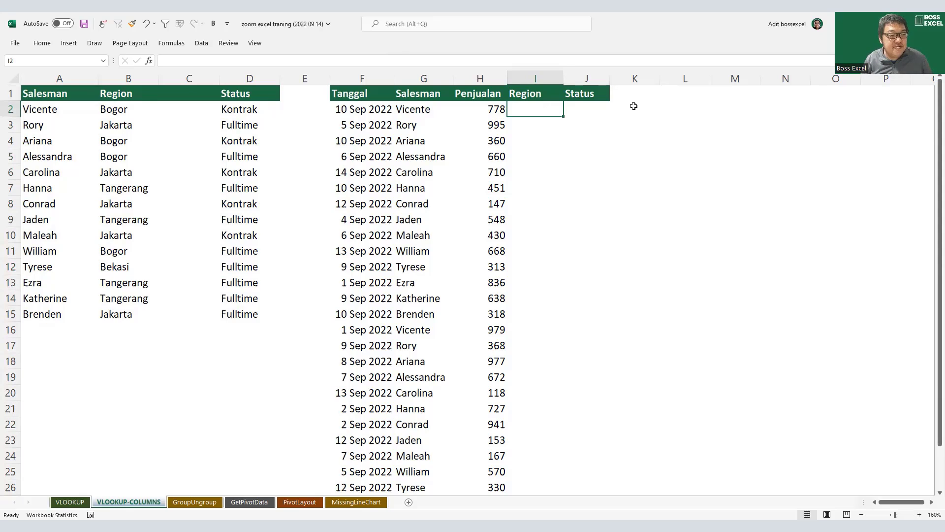
{"action": "left_click", "coordinate": [203, 80]}
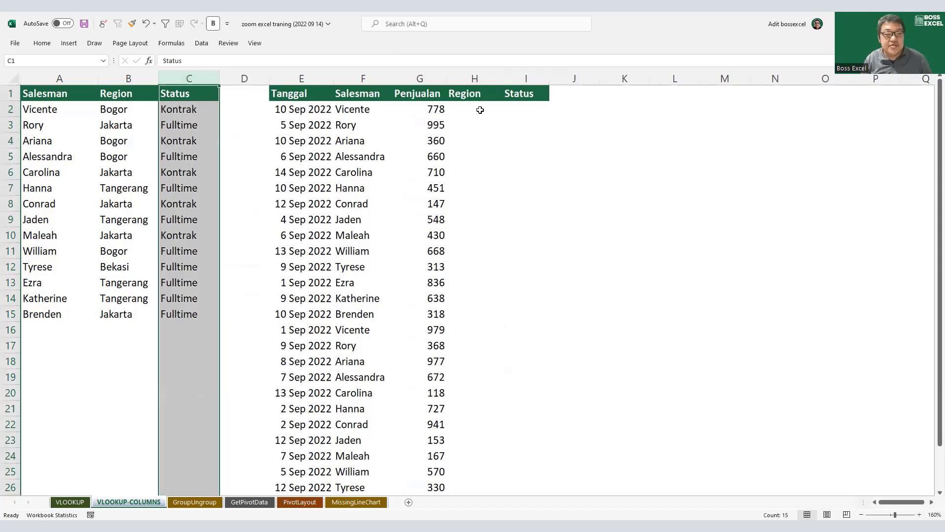
{"action": "left_click", "coordinate": [480, 109]}
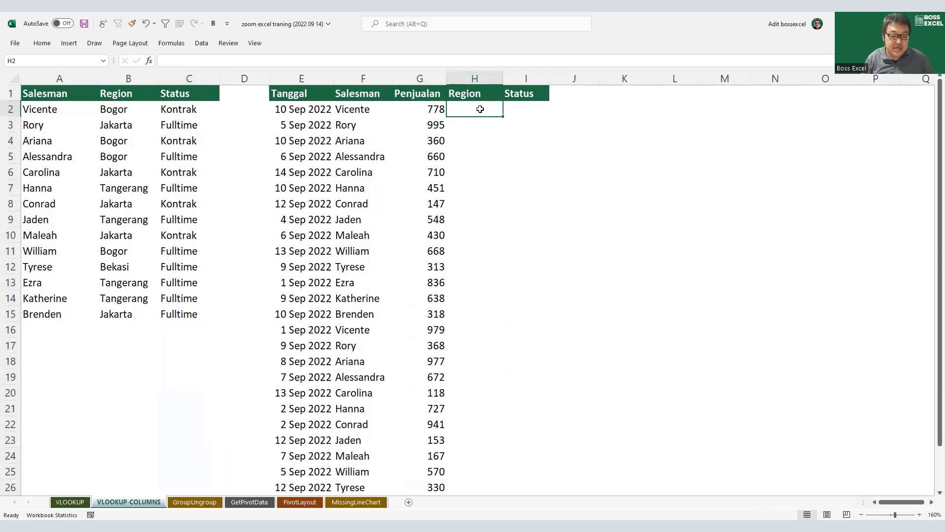
{"action": "left_click", "coordinate": [643, 114]}
Step: Enter the notes 'columns' in K2 and 'absolute cell reference' in K3
{"action": "type", "text": "colum"}
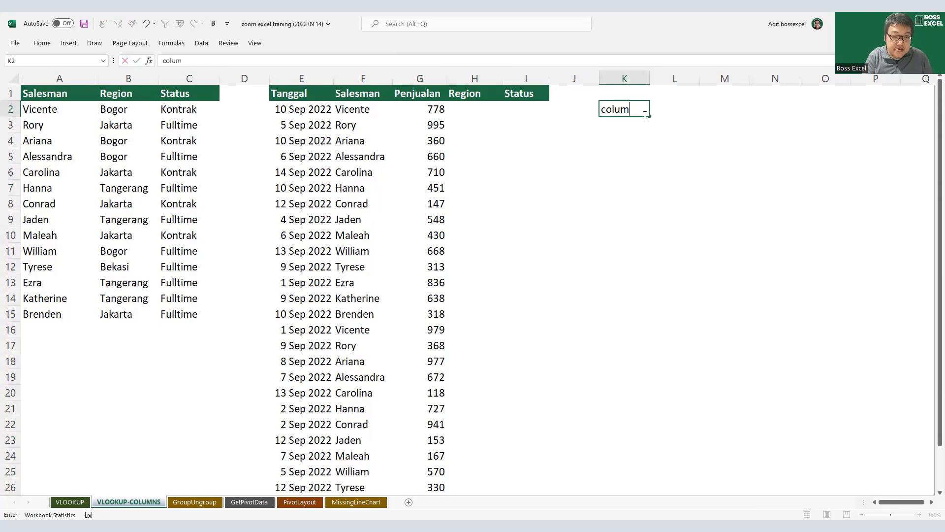
{"action": "type", "text": "ns"}
{"action": "key", "text": "Return"}
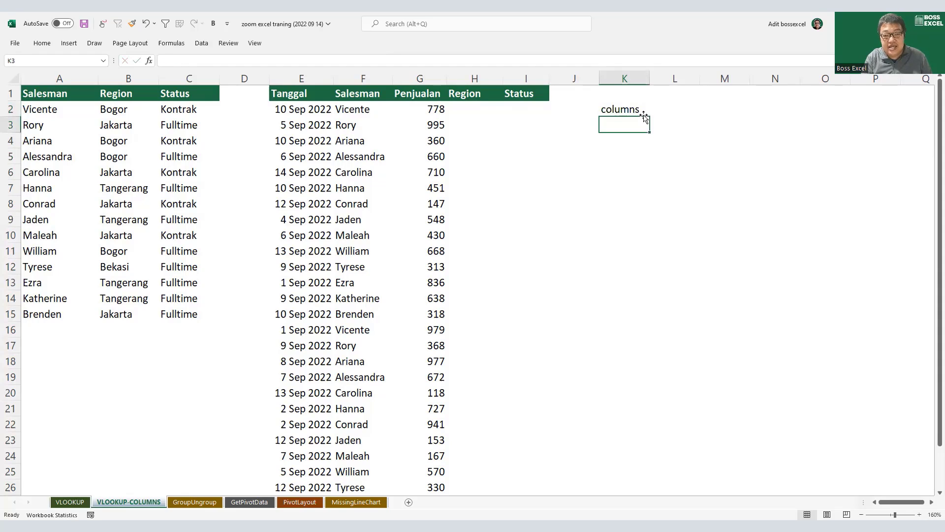
{"action": "key", "text": "Return"}
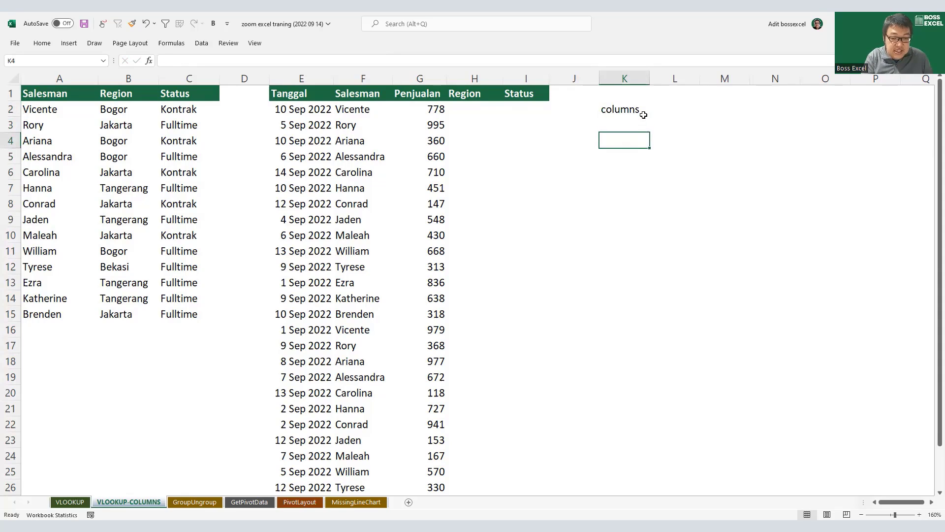
{"action": "key", "text": "Up"}
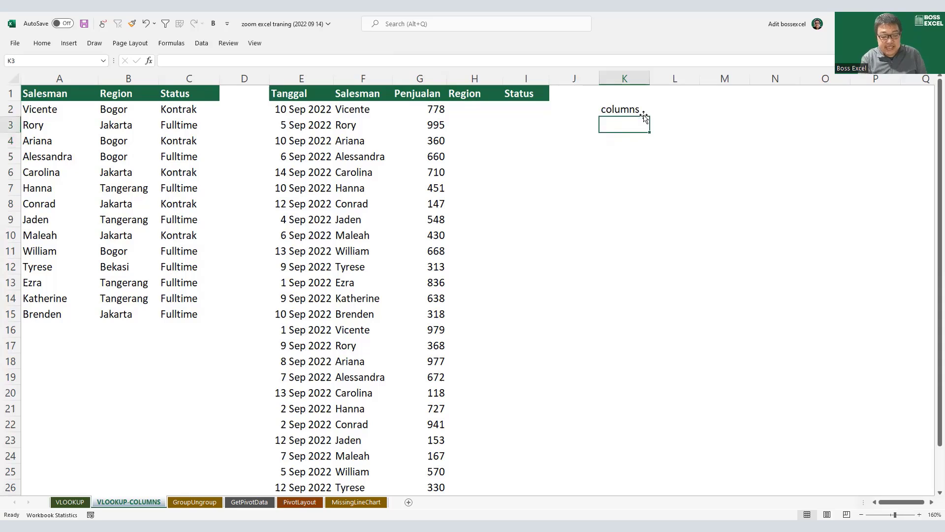
{"action": "type", "text": "absl"}
{"action": "key", "text": "BackSpace"}
{"action": "key", "text": "BackSpace"}
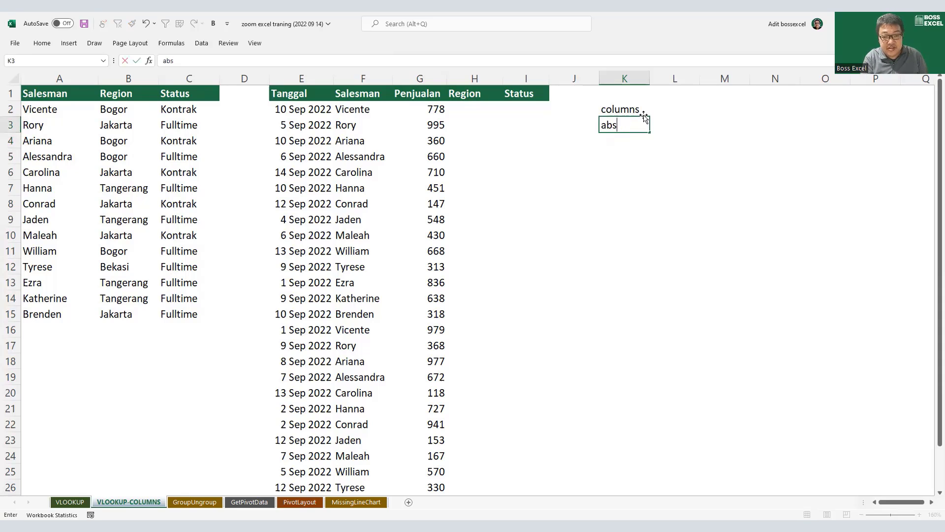
{"action": "type", "text": "lute ce"}
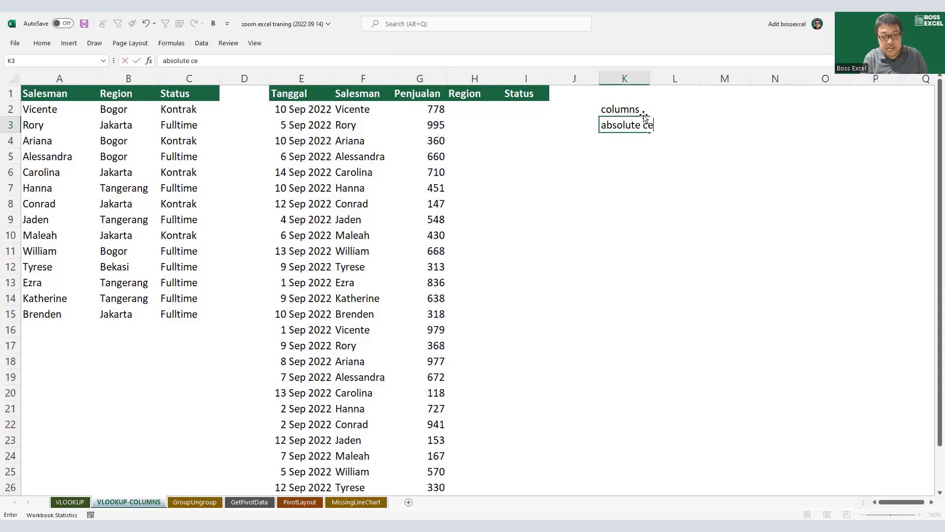
{"action": "type", "text": "ll reference"}
{"action": "key", "text": "Return"}
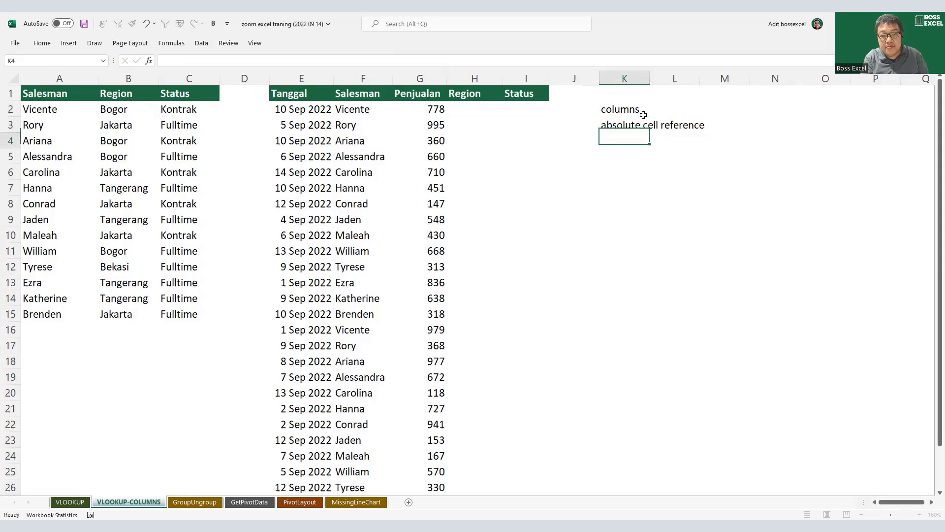
Step: Enter the notes 'range dinamis' in K4 and 'dynamic range' in K5
{"action": "type", "text": "ran"}
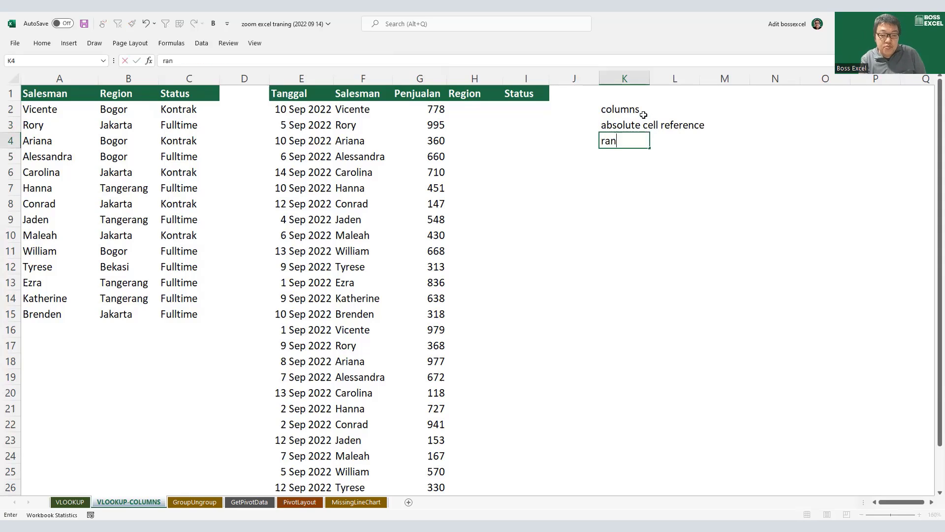
{"action": "type", "text": "ge"}
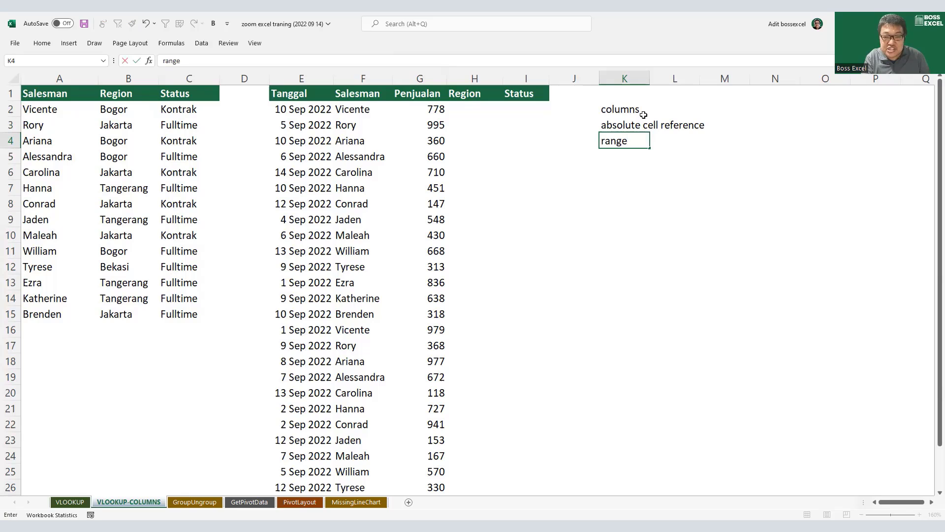
{"action": "type", "text": " dinamis"}
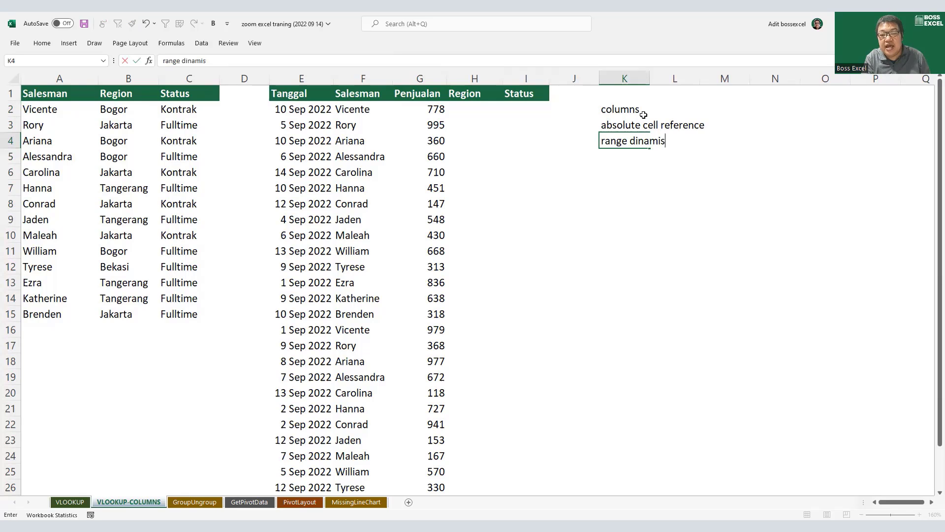
{"action": "key", "text": "Return"}
{"action": "type", "text": "dy"}
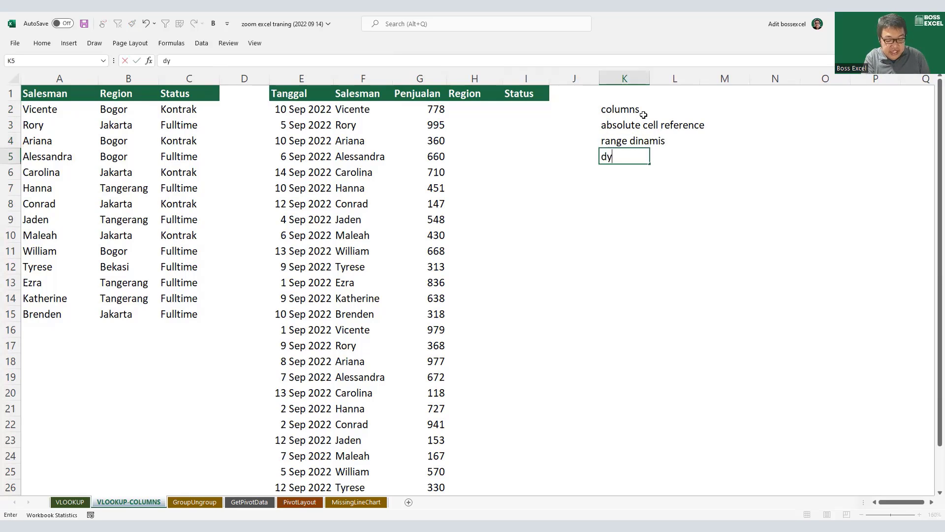
{"action": "type", "text": "namic range"}
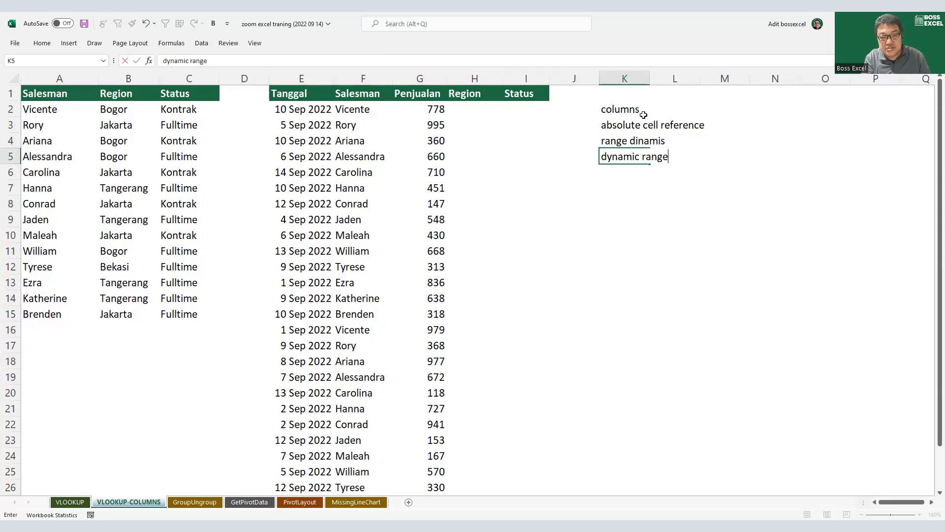
{"action": "key", "text": "Return"}
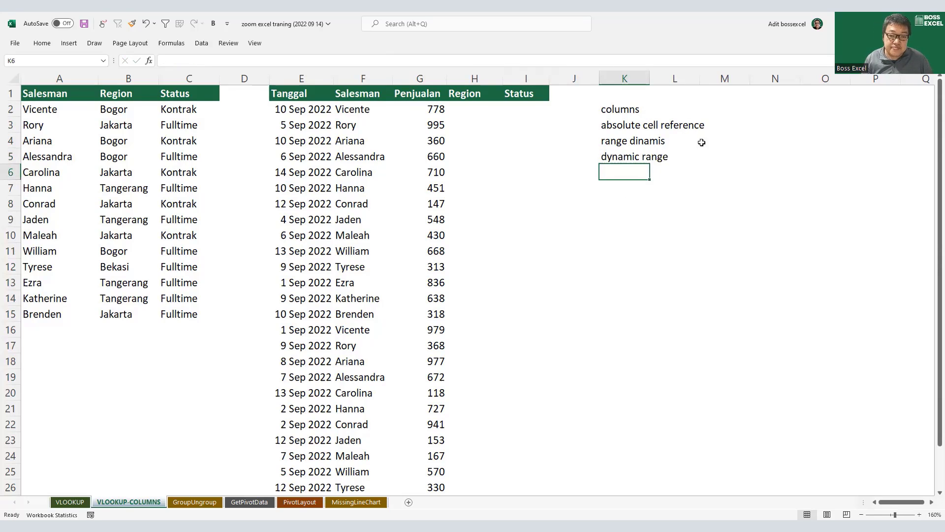
{"action": "left_click", "coordinate": [618, 187]}
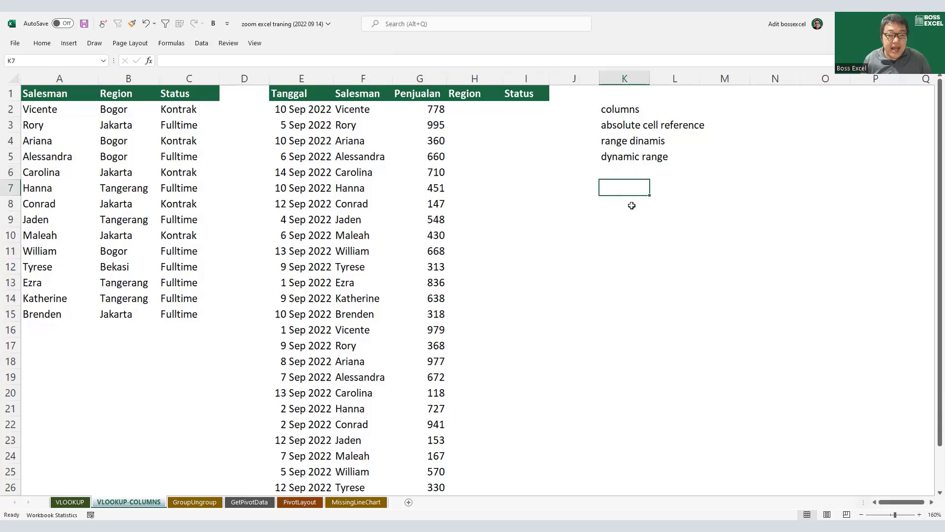
Step: Start =COLUMNS(A1:B1) in K7, previewing with F9 that A1:C1 gives 3 before reverting to B1
{"action": "type", "text": "="}
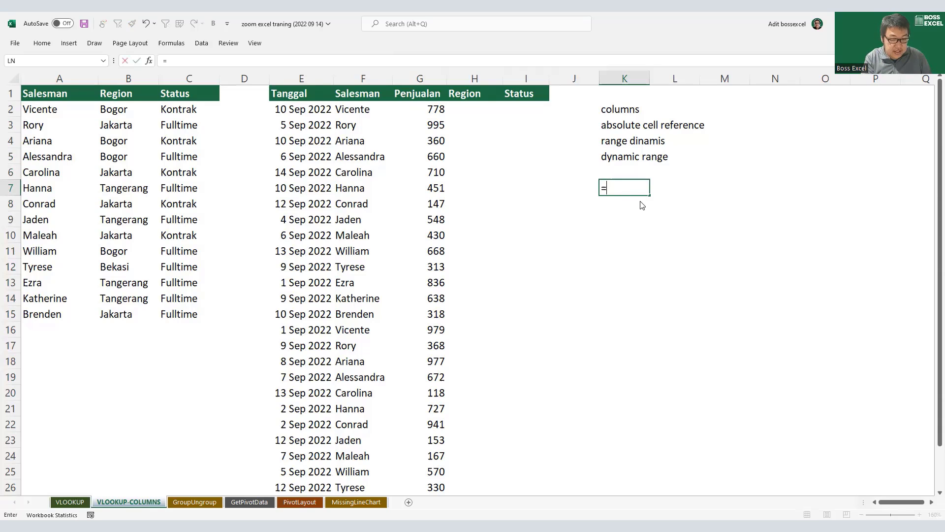
{"action": "type", "text": "COLUMNS("}
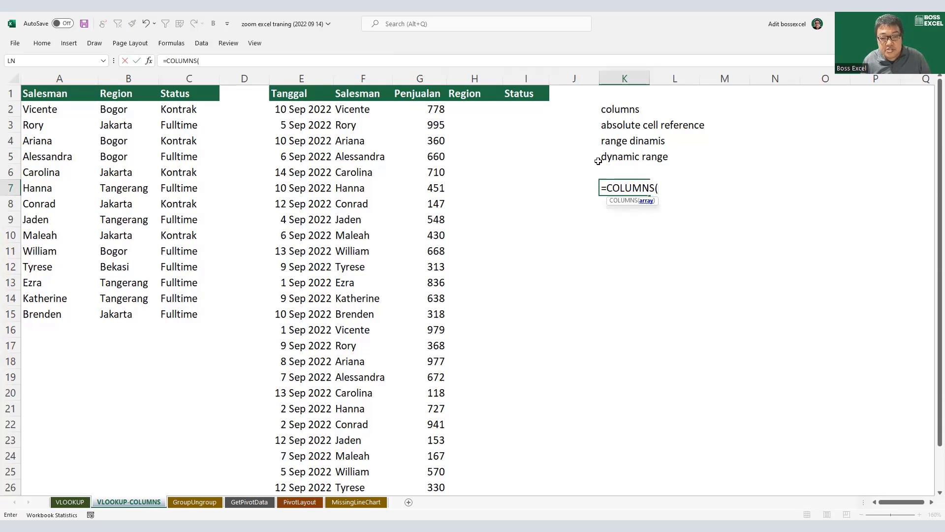
{"action": "left_click_drag", "start_coordinate": [38, 96], "coordinate": [106, 95]}
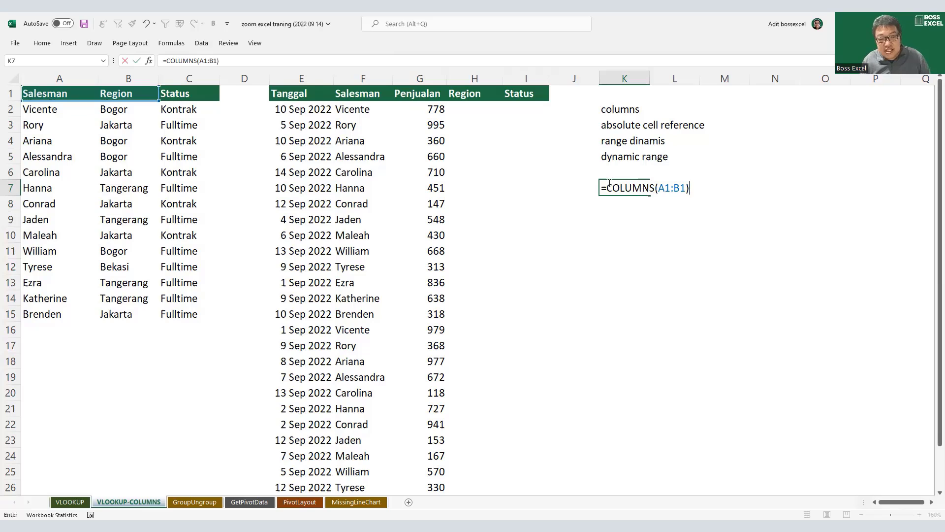
{"action": "left_click_drag", "start_coordinate": [689, 187], "coordinate": [607, 186]}
{"action": "key", "text": "ctrl+x"}
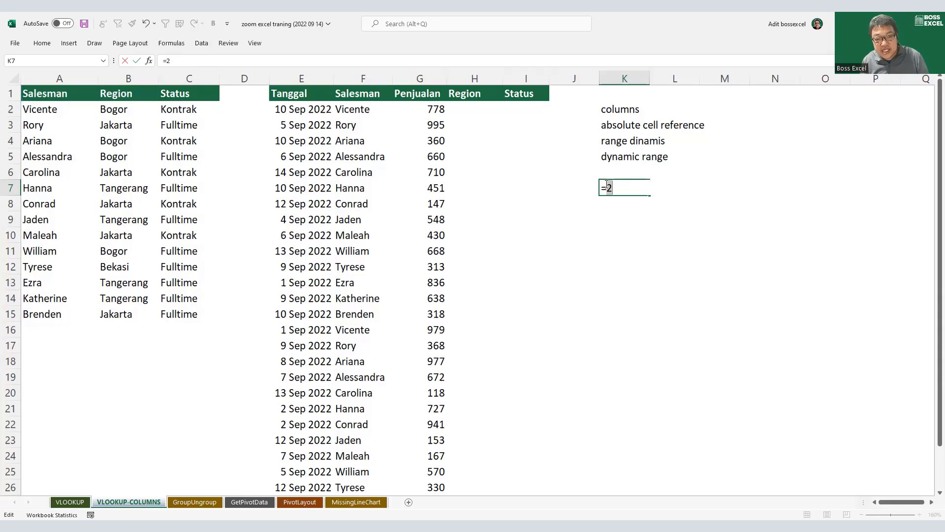
{"action": "key", "text": "ctrl+z"}
{"action": "left_click", "coordinate": [677, 189]}
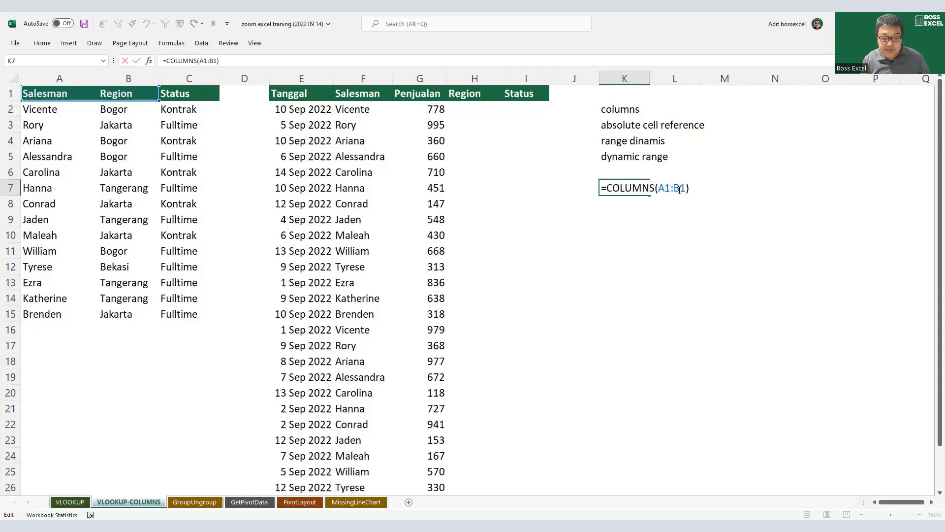
{"action": "key", "text": "BackSpace"}
{"action": "type", "text": "c"}
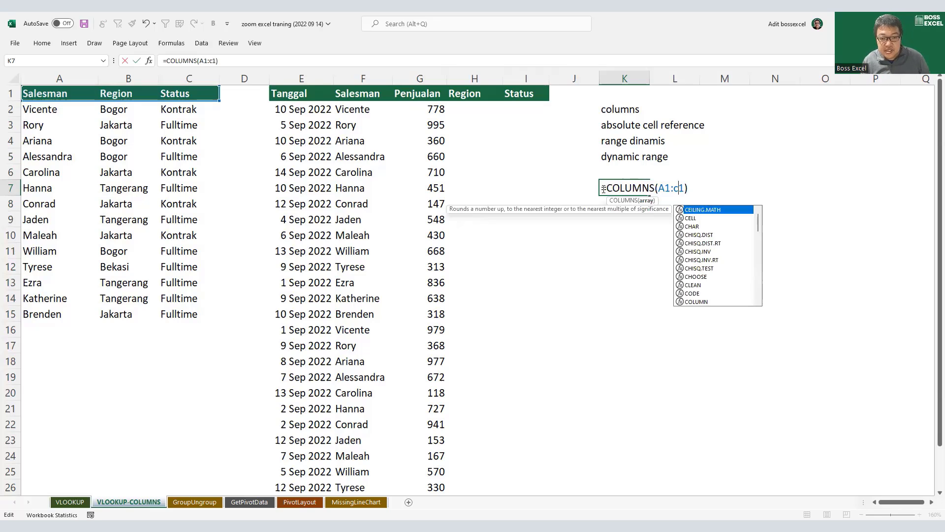
{"action": "left_click_drag", "start_coordinate": [609, 187], "coordinate": [694, 189]}
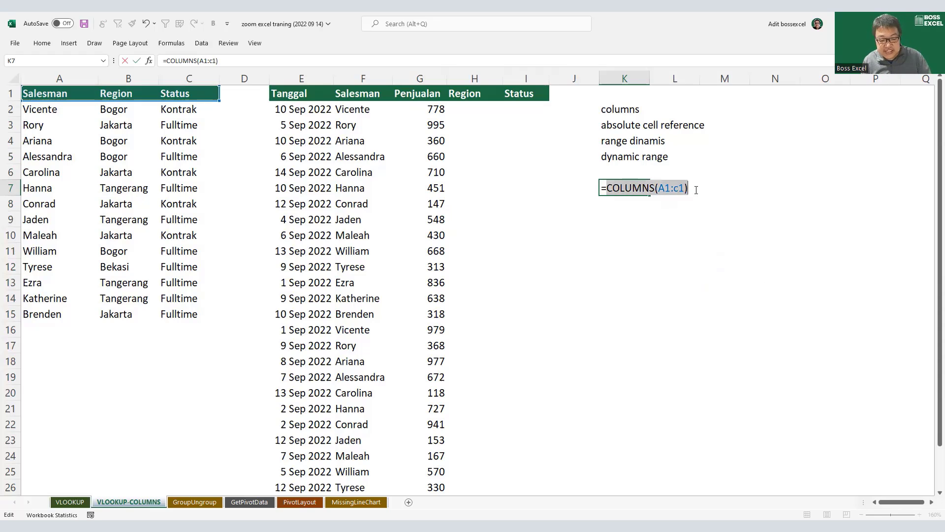
{"action": "key", "text": "F9"}
{"action": "key", "text": "ctrl+z"}
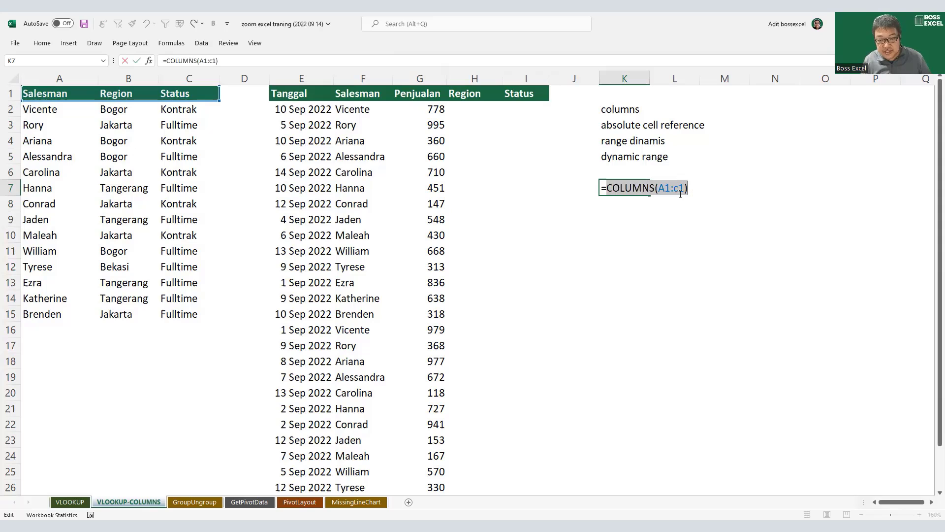
{"action": "left_click", "coordinate": [680, 188]}
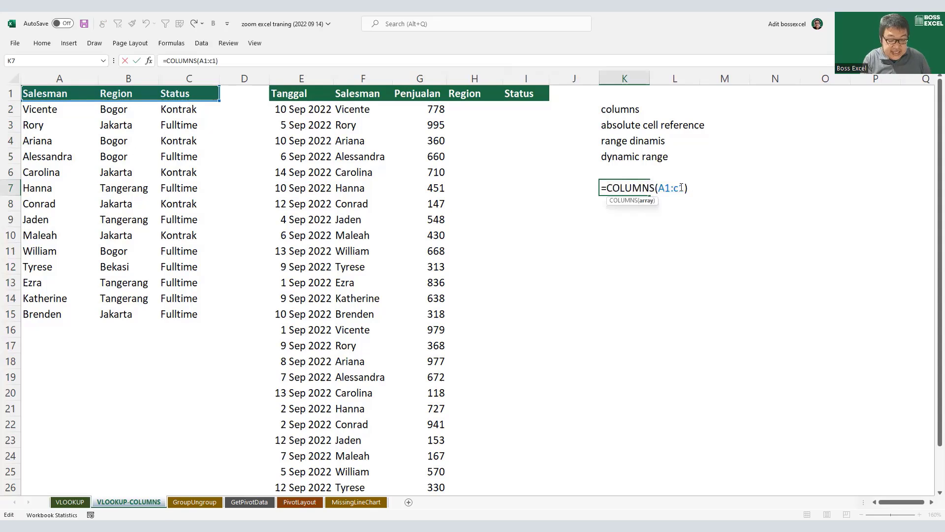
{"action": "key", "text": "BackSpace"}
{"action": "type", "text": "b"}
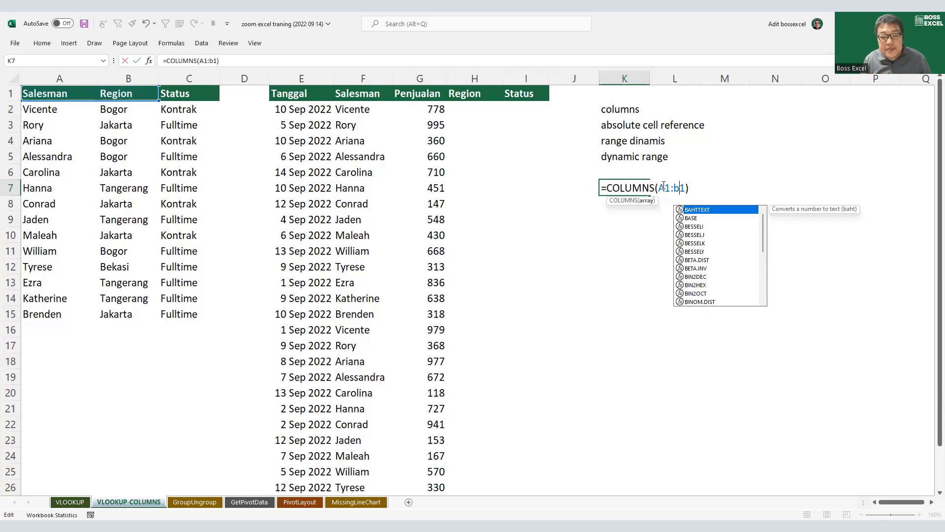
Step: Lock A1 as $A$1 and enter =COLUMNS($A$1:B1) in K7, returning 2
{"action": "left_click", "coordinate": [666, 187]}
{"action": "key", "text": "F4"}
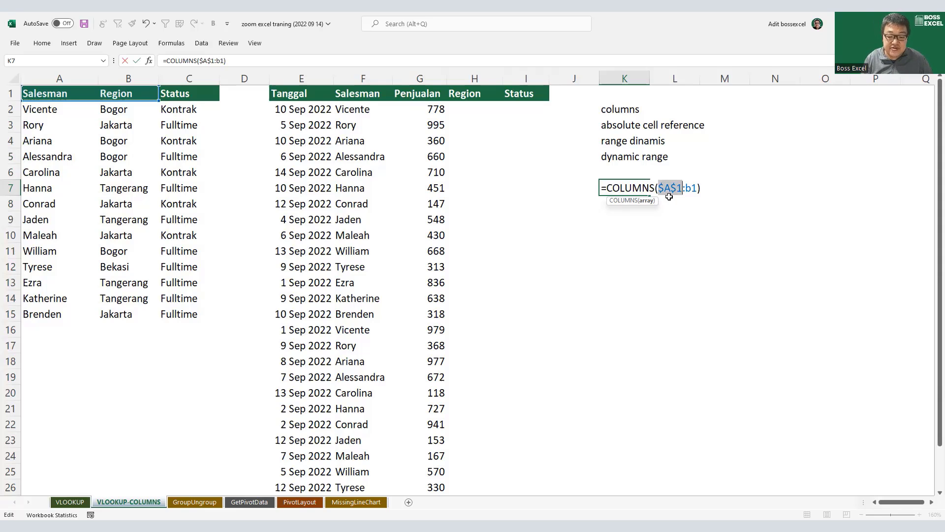
{"action": "key", "text": "Return"}
{"action": "left_click", "coordinate": [644, 191]}
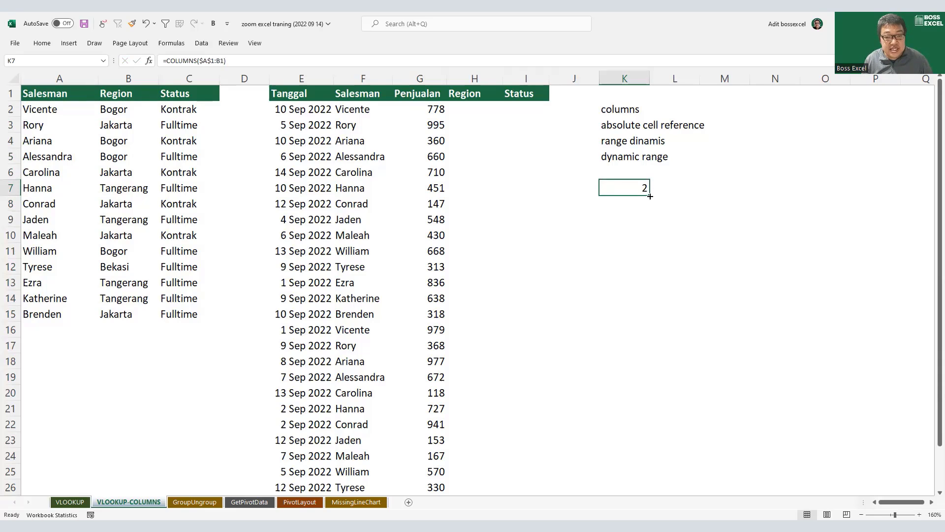
Step: Fill the formula across to L7 and M7, confirming their expanding ranges return 3 and 4
{"action": "left_click_drag", "start_coordinate": [650, 196], "coordinate": [692, 194]}
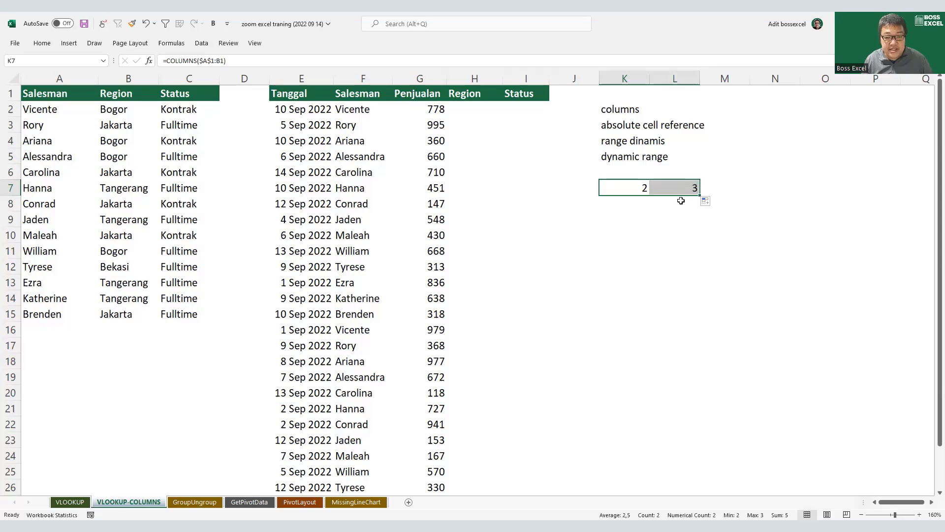
{"action": "left_click", "coordinate": [689, 188]}
{"action": "double_click", "coordinate": [692, 187]}
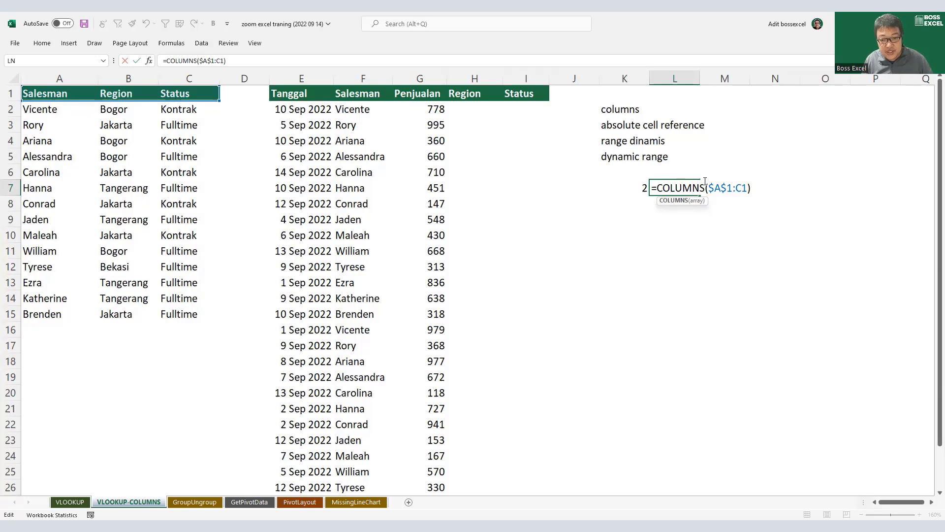
{"action": "key", "text": "ctrl+Return"}
{"action": "left_click_drag", "start_coordinate": [700, 195], "coordinate": [735, 195]}
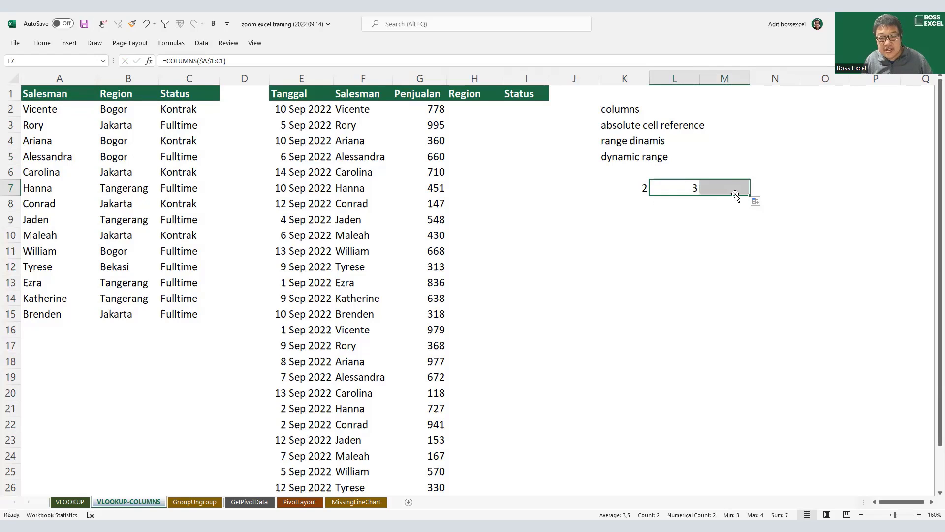
{"action": "double_click", "coordinate": [735, 195]}
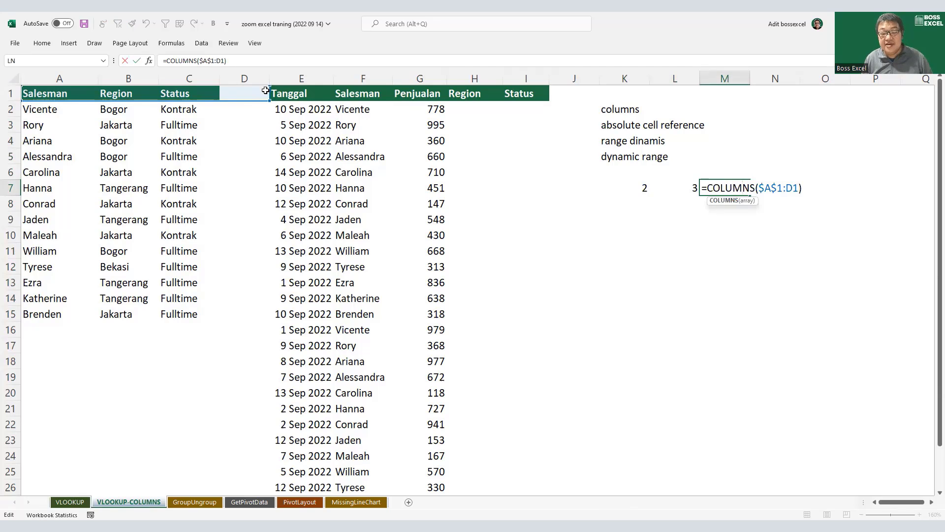
Step: Review the range dinamis and absolute reference notes against K7's locked $A$1 anchor
{"action": "left_click_drag", "start_coordinate": [627, 147], "coordinate": [671, 161]}
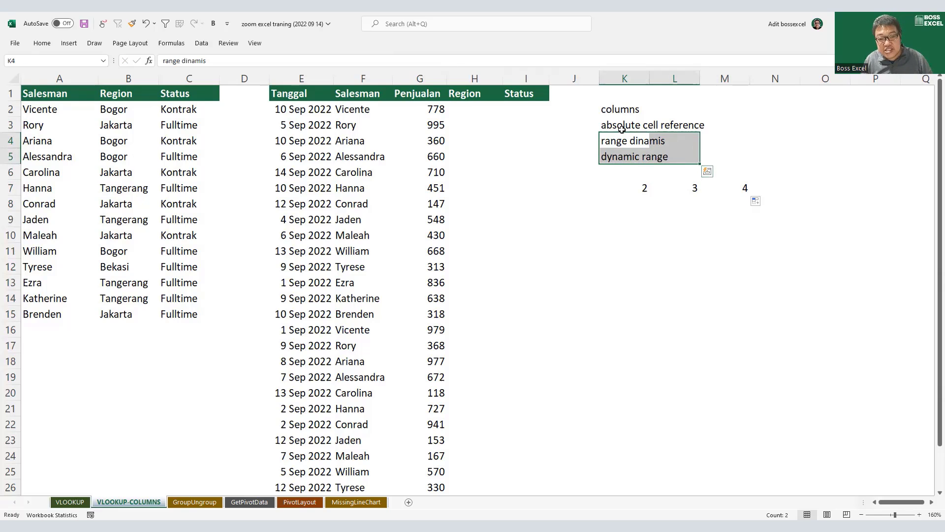
{"action": "left_click_drag", "start_coordinate": [619, 126], "coordinate": [742, 126]}
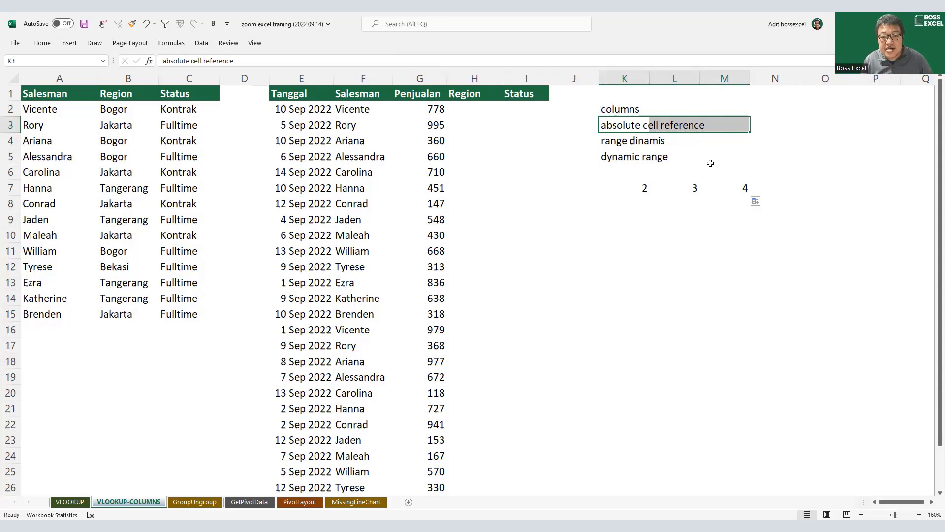
{"action": "double_click", "coordinate": [650, 186]}
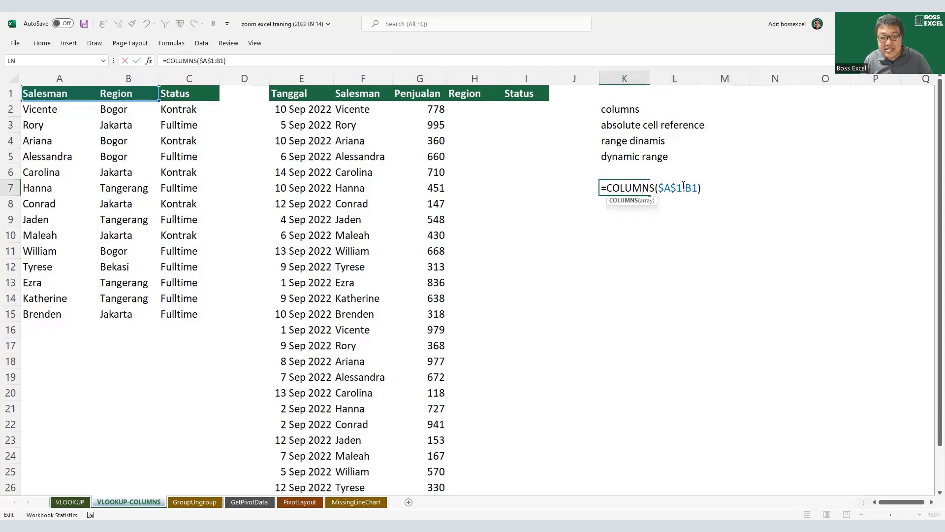
{"action": "mouse_move", "coordinate": [683, 185]}
{"action": "left_mouse_down"}
{"action": "mouse_move", "coordinate": [660, 183]}
{"action": "mouse_move", "coordinate": [702, 189]}
{"action": "left_mouse_up"}
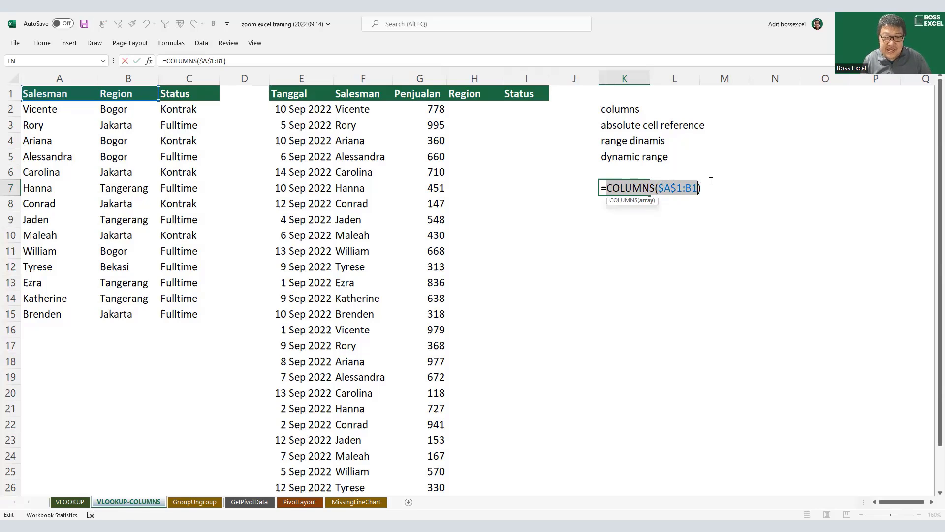
Step: Start H2's formula as =VLOOKUP($F2;$A$2:$C$15 with the lookup column locked
{"action": "left_click", "coordinate": [472, 103]}
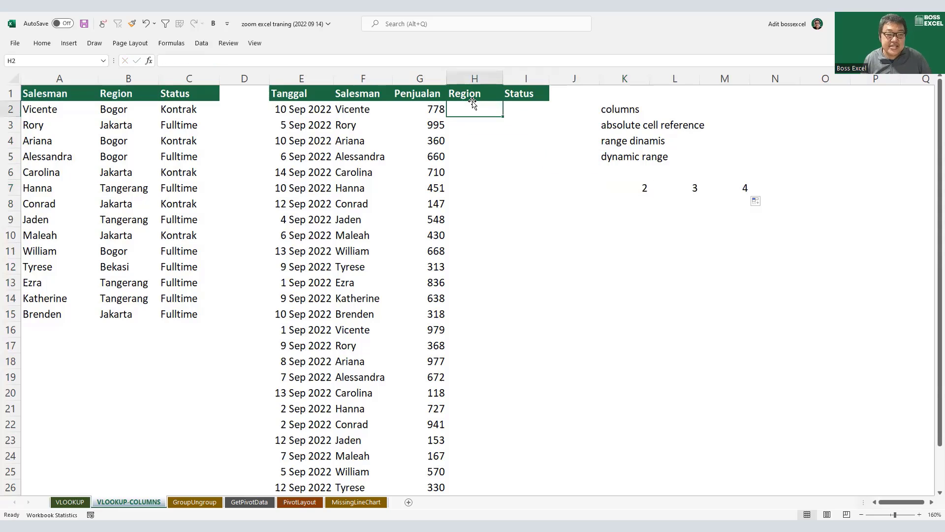
{"action": "type", "text": "="}
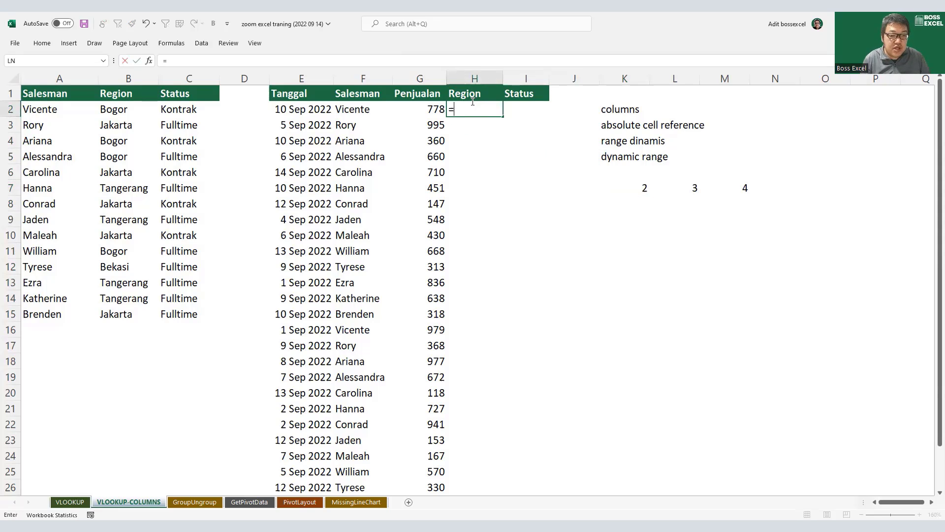
{"action": "type", "text": "vl"}
{"action": "key", "text": "Tab"}
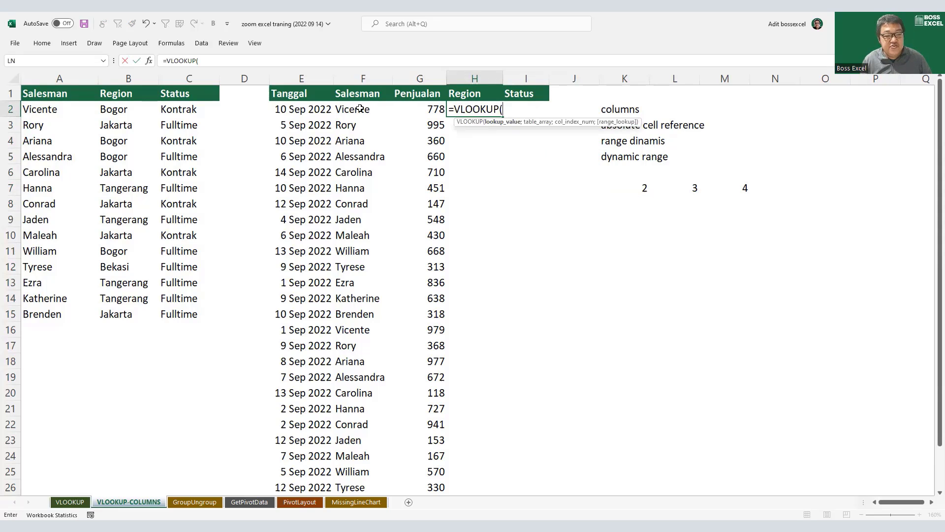
{"action": "left_click", "coordinate": [361, 109]}
{"action": "type", "text": ";"}
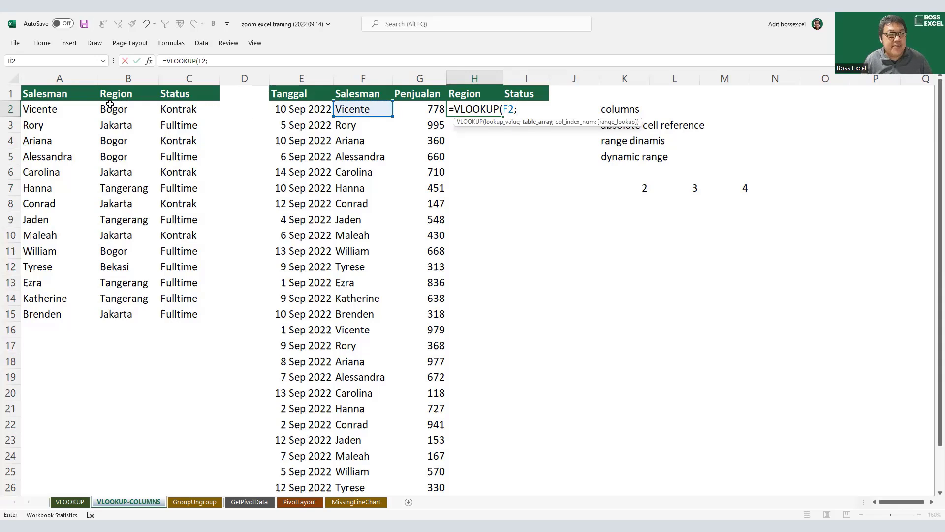
{"action": "left_click", "coordinate": [64, 108]}
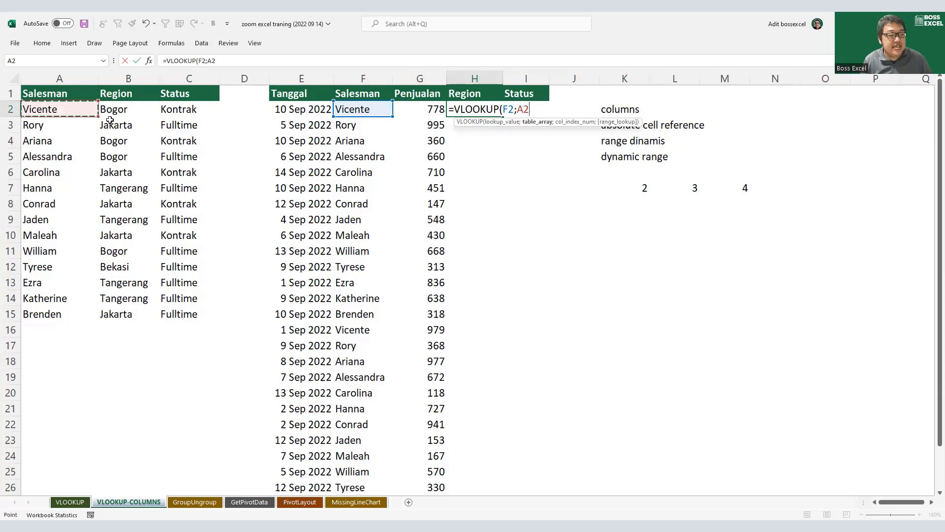
{"action": "left_click", "coordinate": [184, 313], "text": "shift"}
{"action": "key", "text": "F4"}
{"action": "left_click", "coordinate": [504, 109]}
{"action": "key", "text": "F4"}
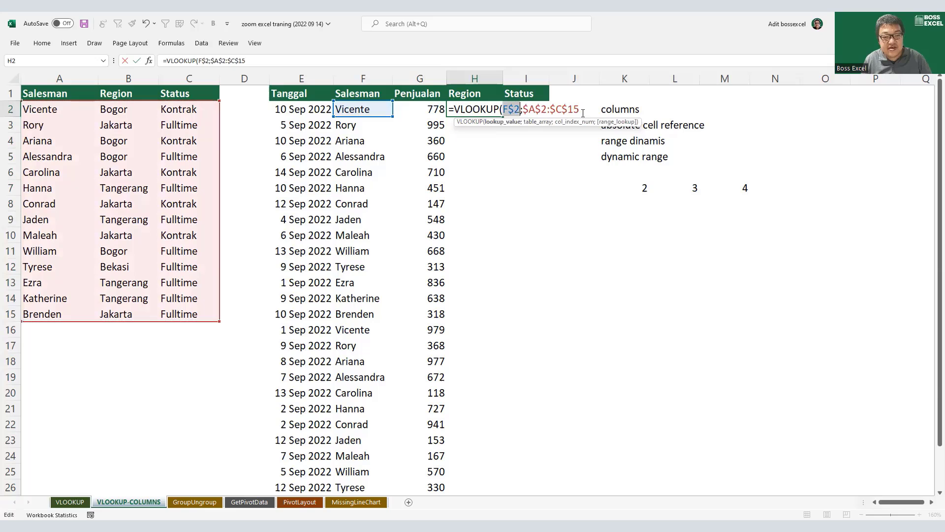
{"action": "key", "text": "F4"}
{"action": "key", "text": "F4"}
Step: Add the COLUMNS($A$1:B1) index and FALSE exact match, returning Bogor in H2
{"action": "type", "text": ";"}
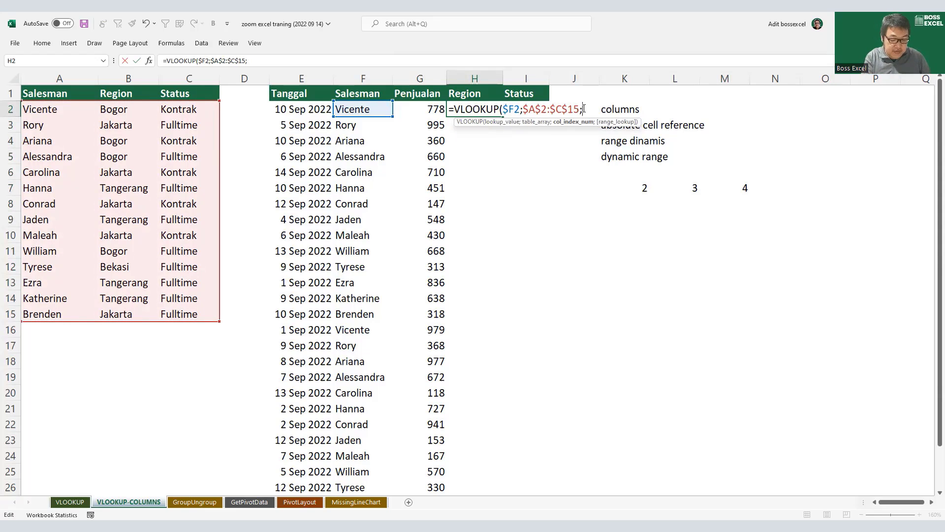
{"action": "type", "text": "COLUMNS("}
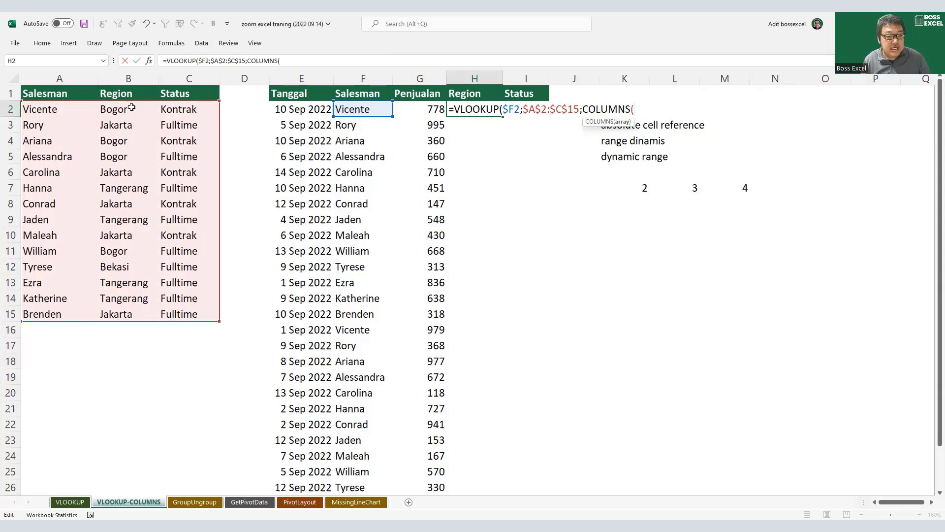
{"action": "left_click_drag", "start_coordinate": [60, 93], "coordinate": [128, 93]}
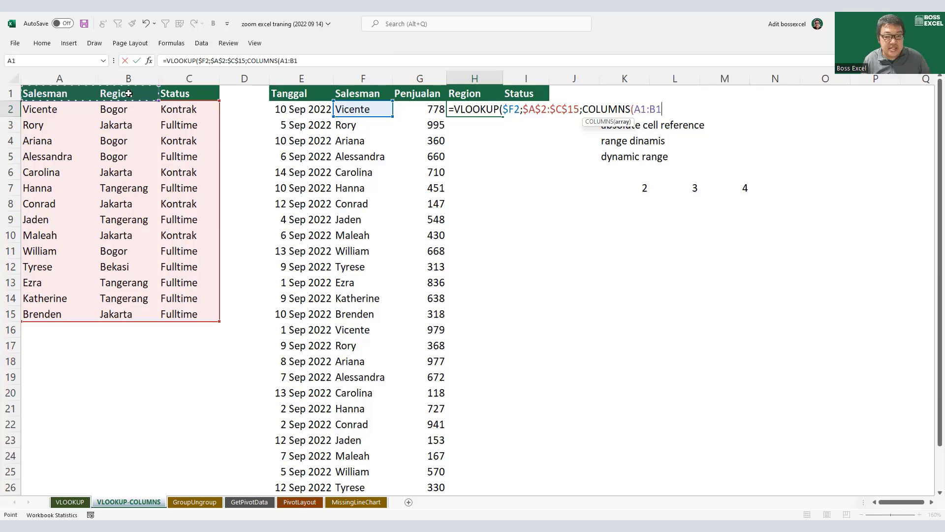
{"action": "type", "text": ")"}
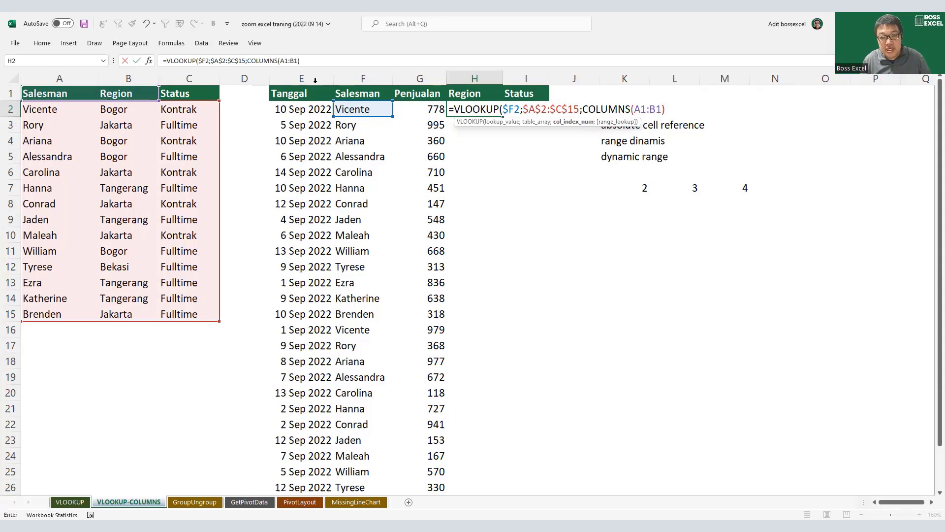
{"action": "left_click", "coordinate": [636, 108]}
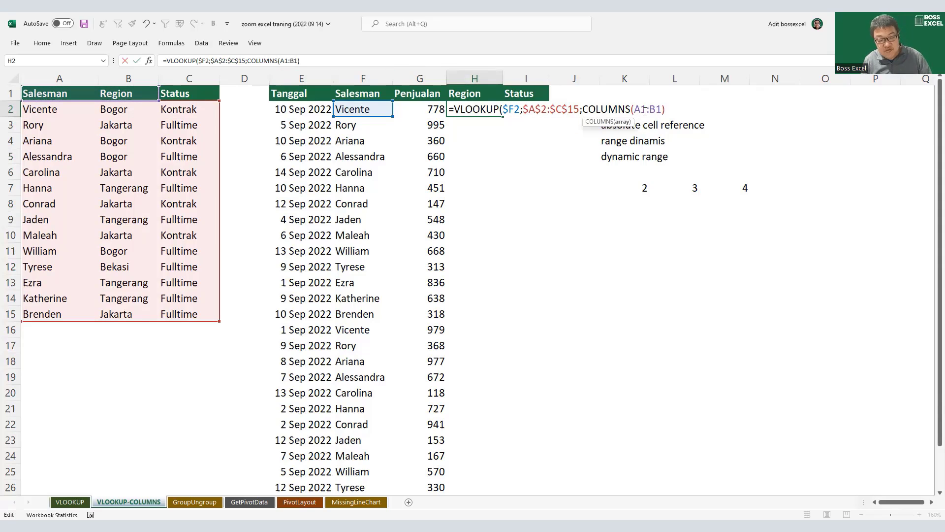
{"action": "key", "text": "F4"}
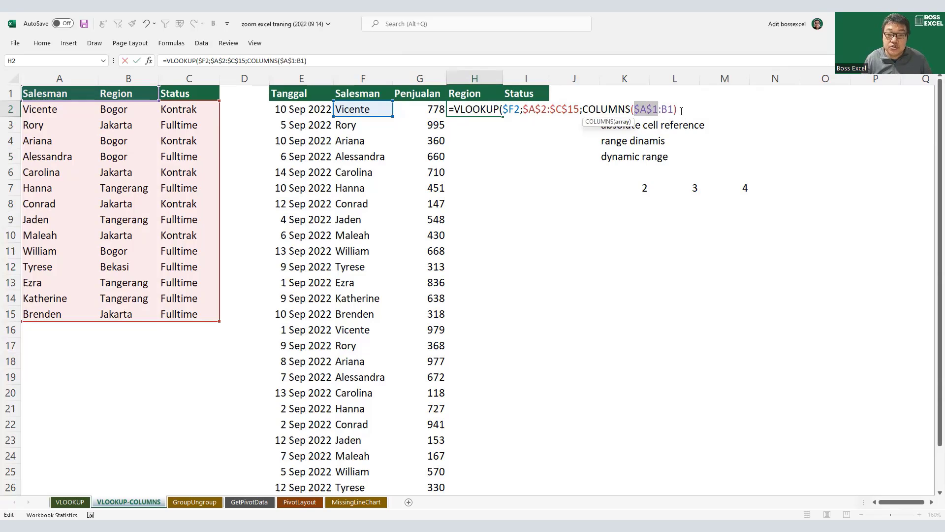
{"action": "left_click", "coordinate": [682, 110]}
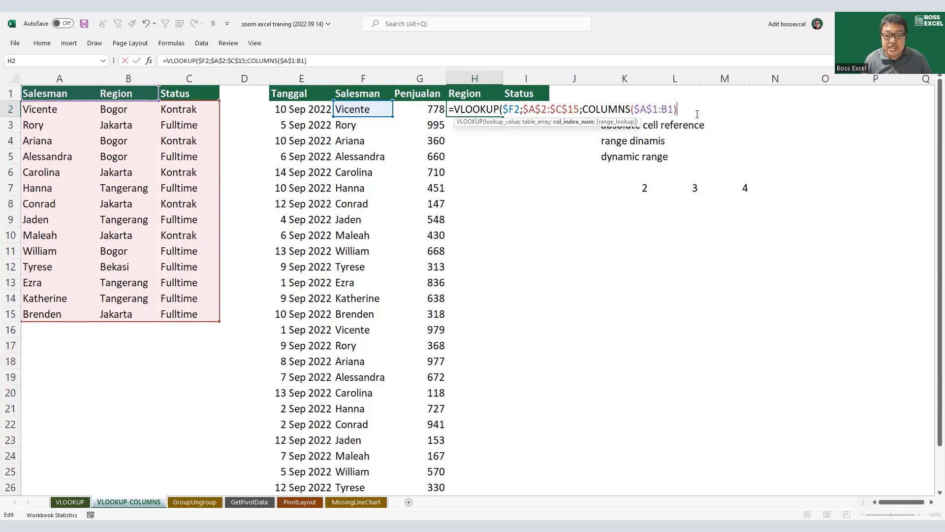
{"action": "type", "text": ";f"}
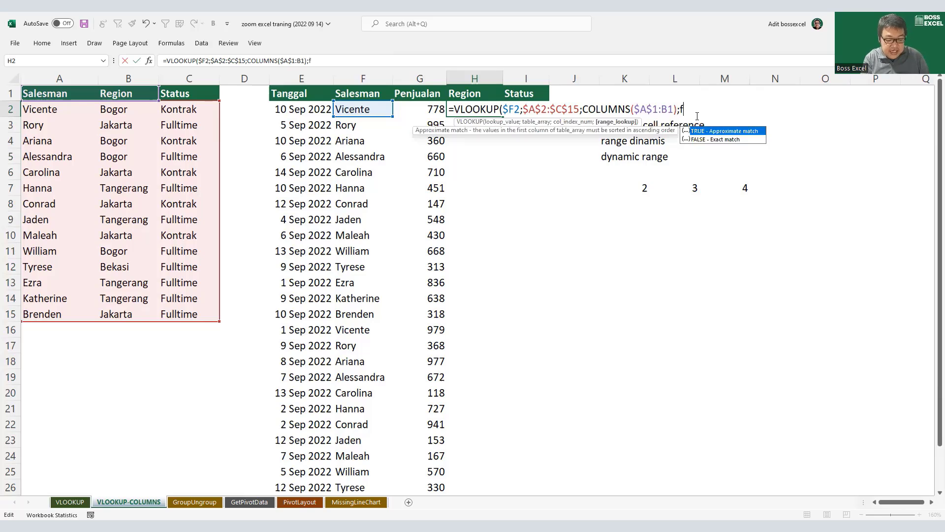
{"action": "type", "text": "alse"}
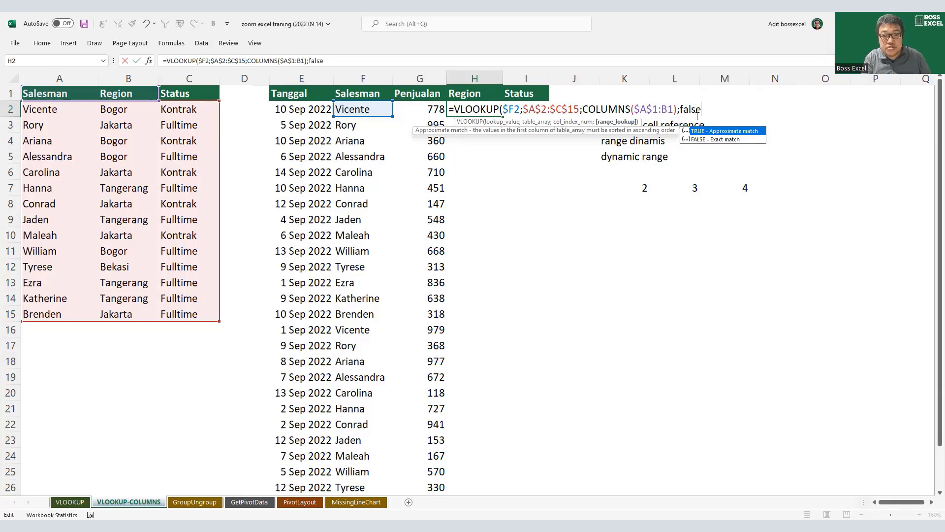
{"action": "type", "text": ")"}
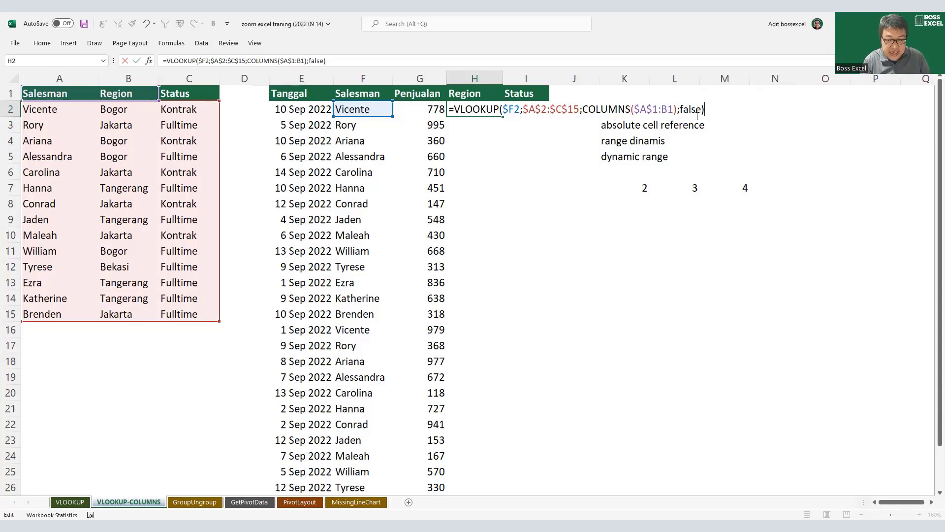
{"action": "key", "text": "Return"}
Step: Copy H2's lookup into I2 and fill both formulas down all sales rows
{"action": "left_click", "coordinate": [499, 114]}
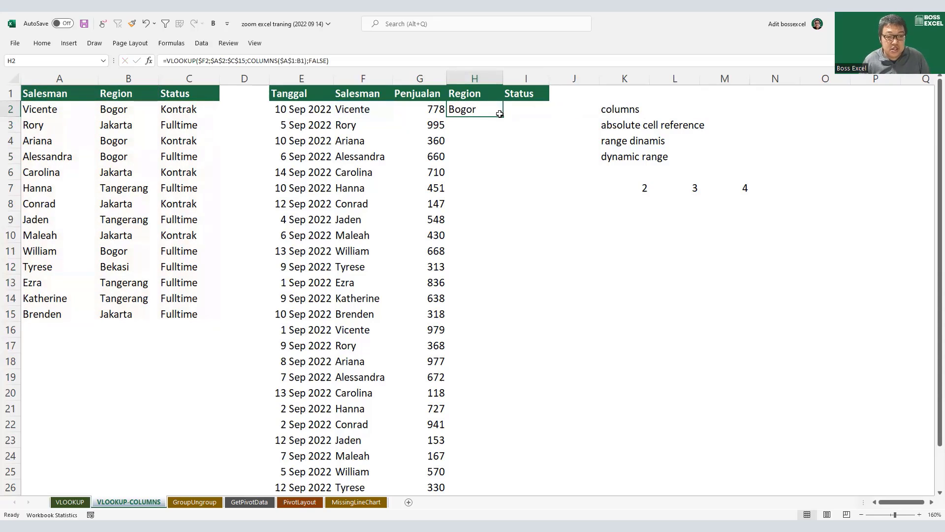
{"action": "left_click_drag", "start_coordinate": [500, 114], "coordinate": [507, 120]}
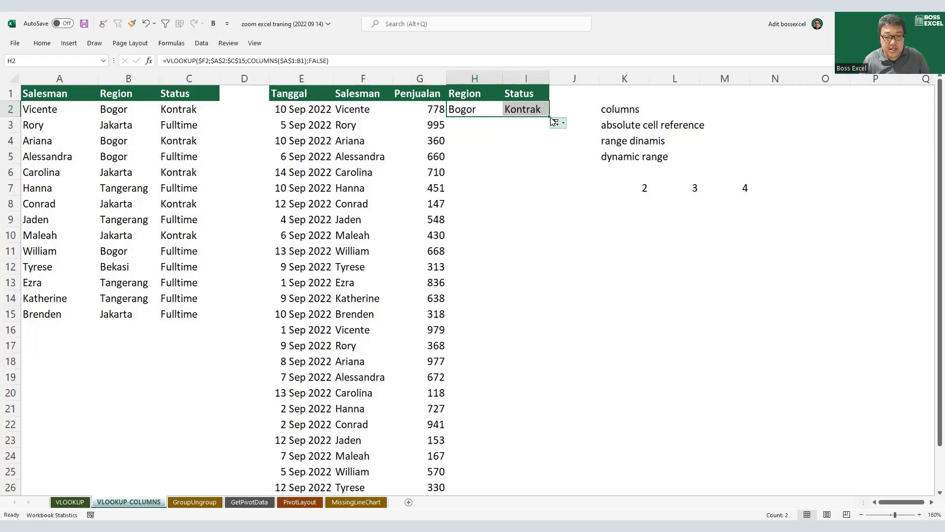
{"action": "double_click", "coordinate": [549, 116]}
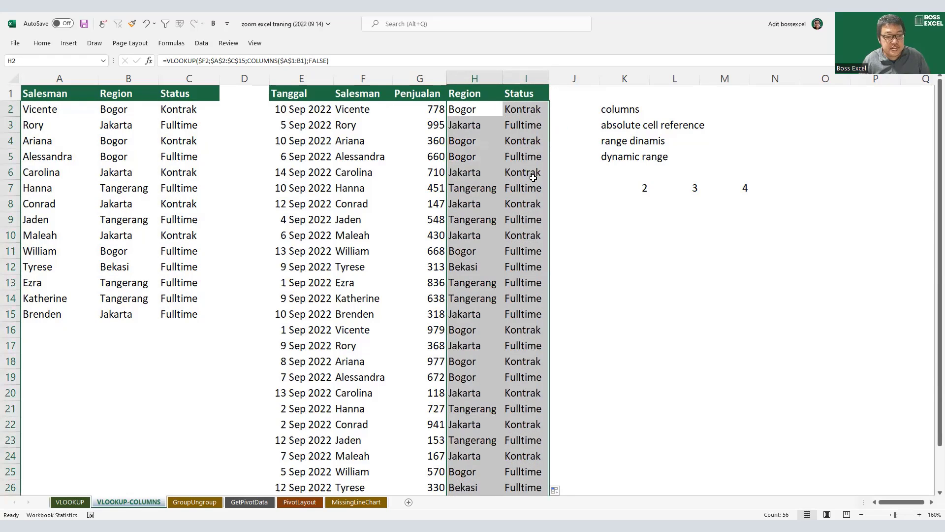
Step: Insert a blank column C before Status in the lookup table
{"action": "left_click", "coordinate": [182, 79]}
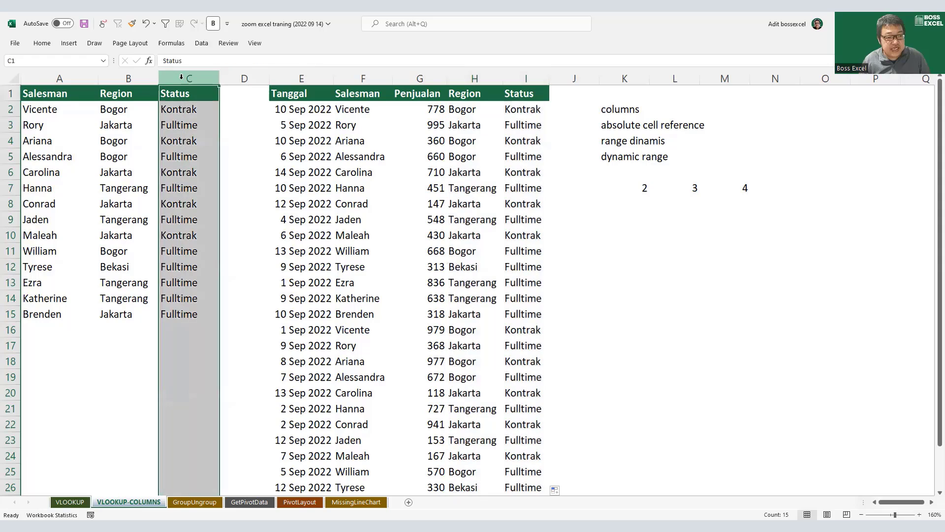
{"action": "key", "text": "shift+F10"}
{"action": "left_click", "coordinate": [239, 182]}
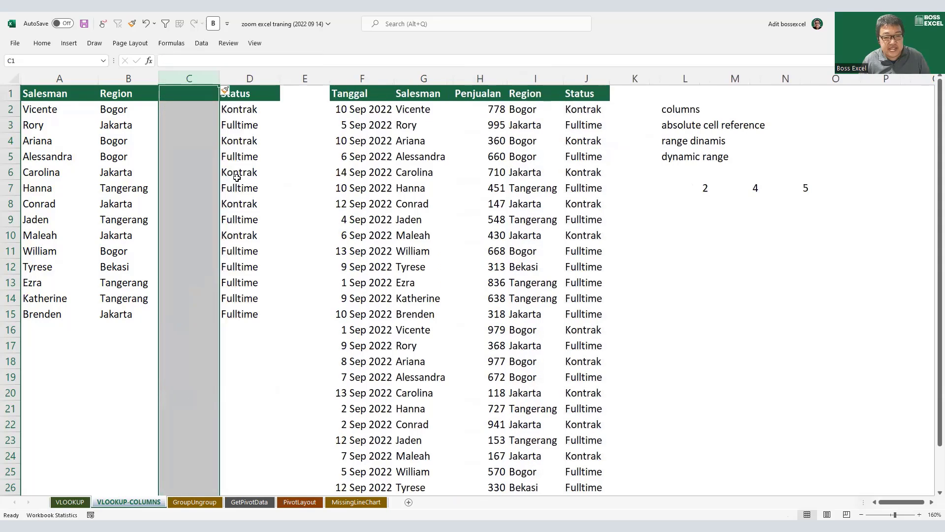
Step: Check that the Region and Status formulas adjusted, with COLUMNS ranges now reaching D1
{"action": "left_click_drag", "start_coordinate": [539, 110], "coordinate": [571, 195]}
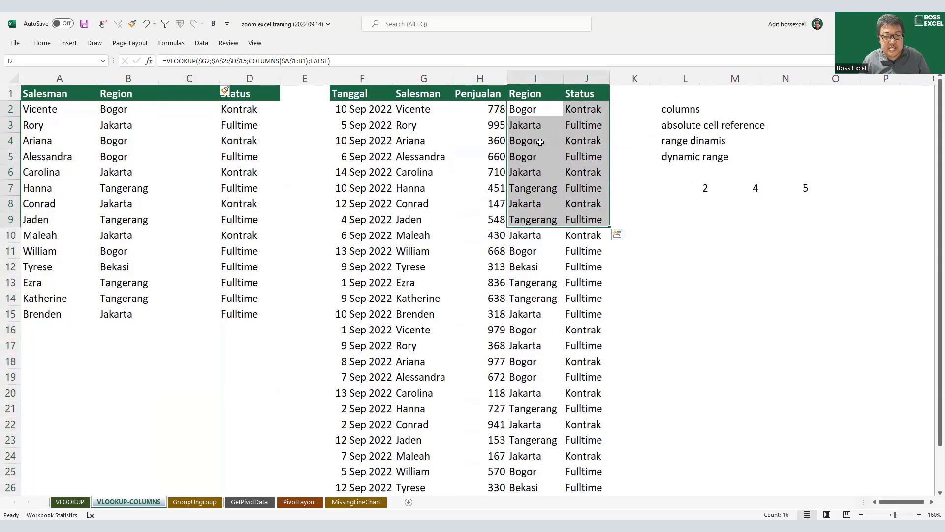
{"action": "double_click", "coordinate": [536, 112]}
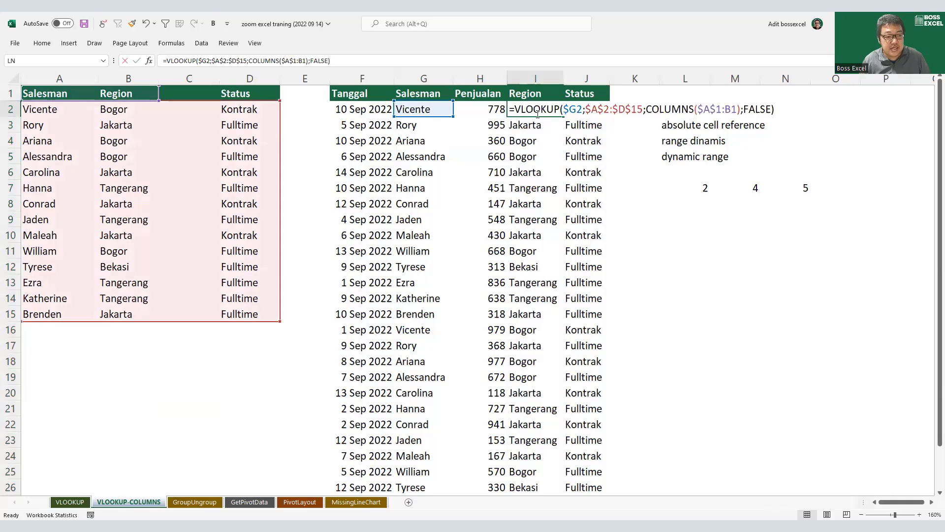
{"action": "double_click", "coordinate": [586, 110]}
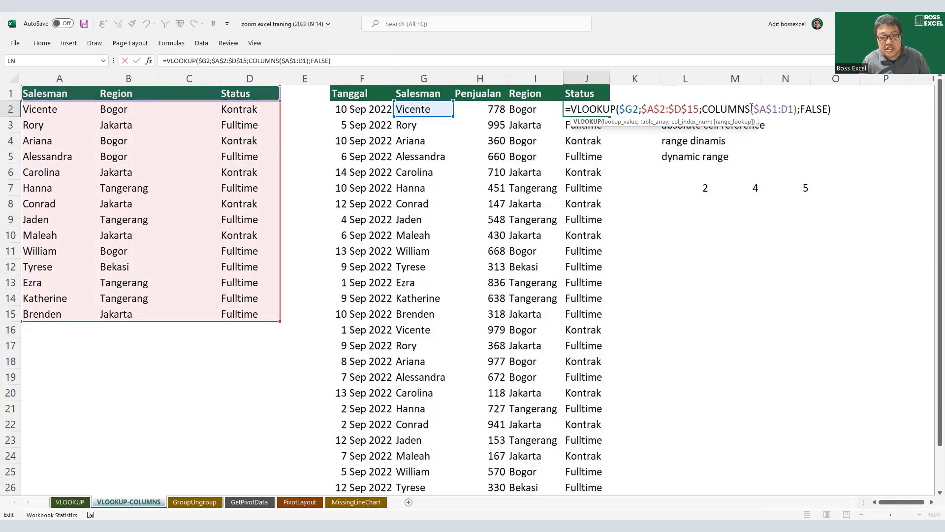
{"action": "left_click_drag", "start_coordinate": [753, 108], "coordinate": [793, 108]}
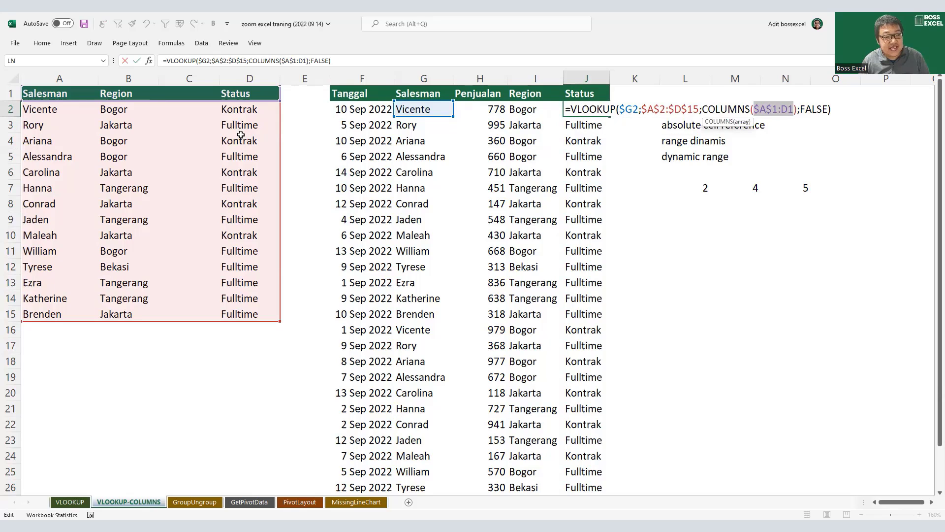
{"action": "key", "text": "Escape"}
{"action": "left_click", "coordinate": [250, 79]}
Step: Insert a blank column at B and confirm J2's COLUMNS range now reaches C1
{"action": "left_click", "coordinate": [84, 78]}
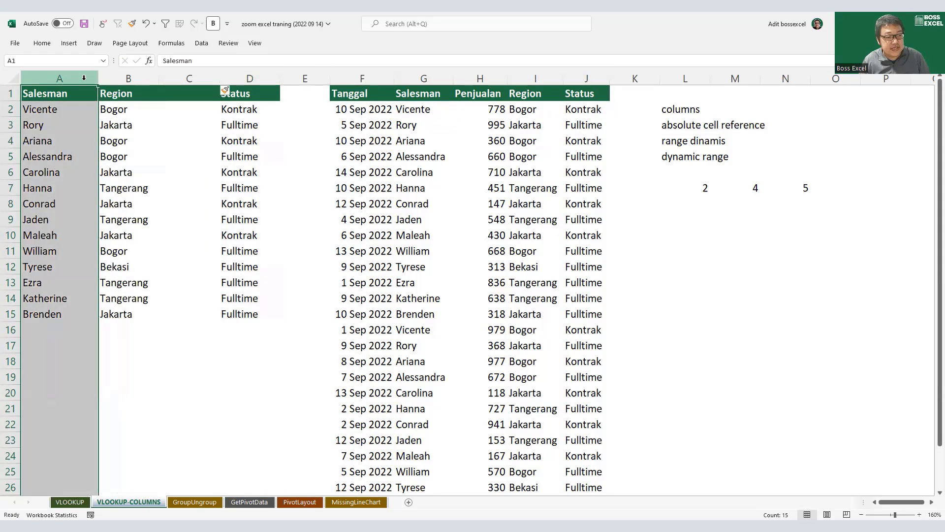
{"action": "left_click", "coordinate": [123, 78]}
{"action": "left_click", "coordinate": [189, 78]}
{"action": "left_click", "coordinate": [248, 78]}
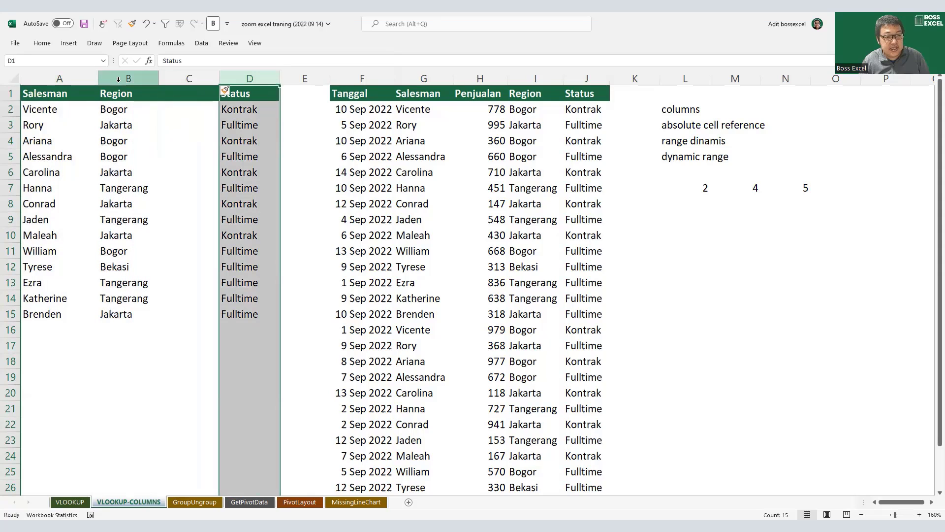
{"action": "right_click", "coordinate": [123, 79]}
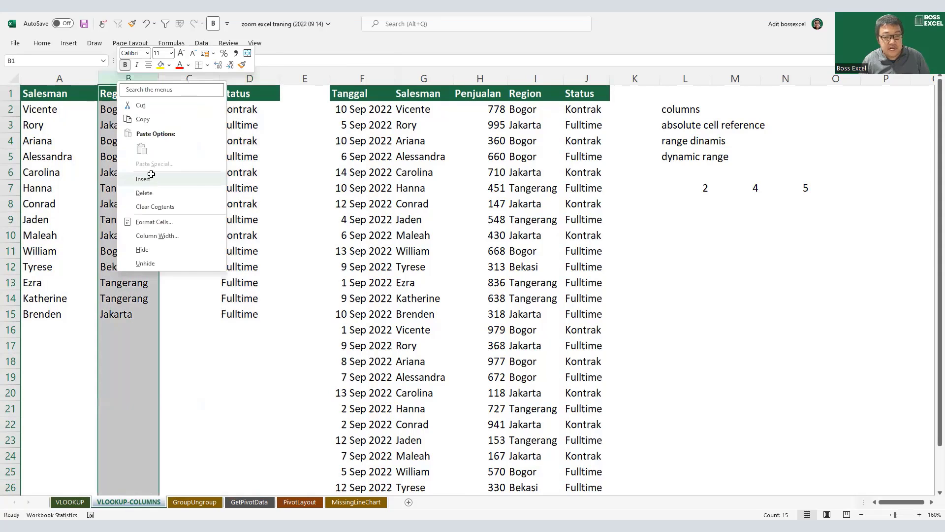
{"action": "left_click", "coordinate": [143, 179]}
{"action": "left_click", "coordinate": [608, 110]}
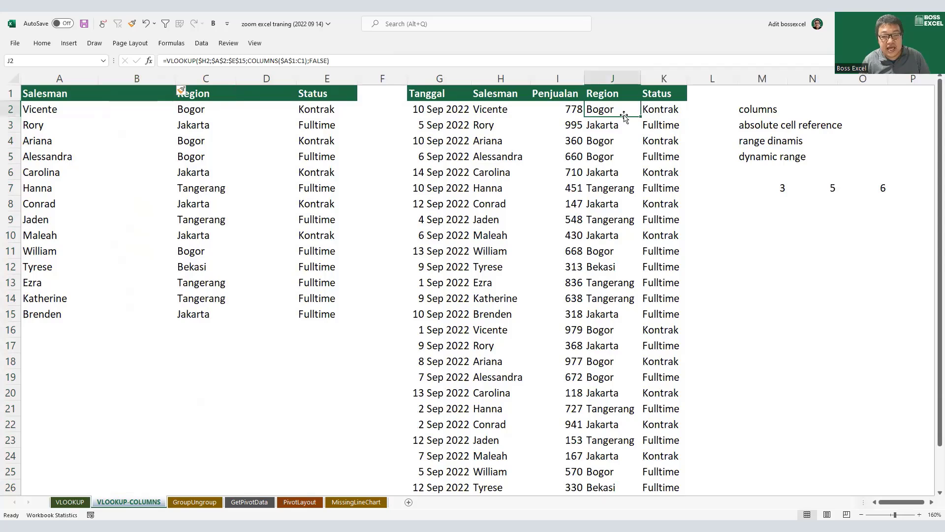
{"action": "double_click", "coordinate": [621, 110]}
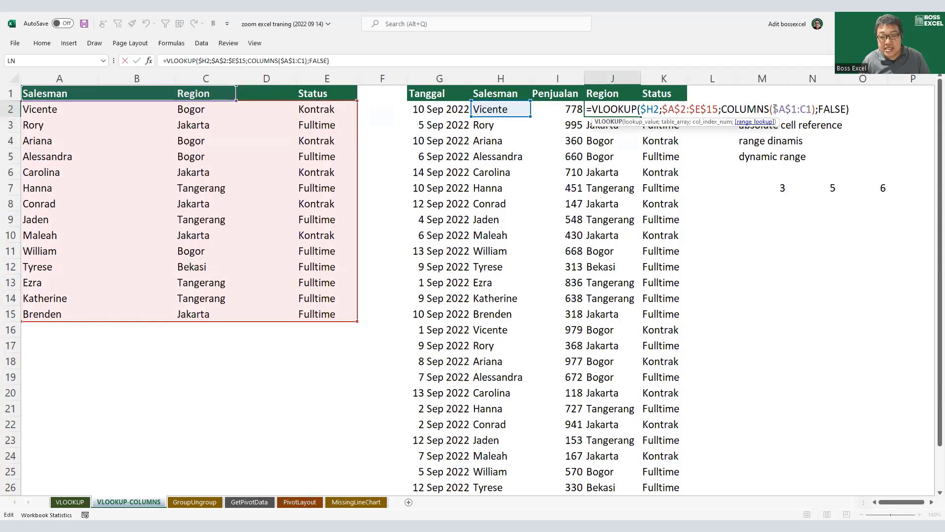
{"action": "left_click_drag", "start_coordinate": [772, 109], "coordinate": [812, 109]}
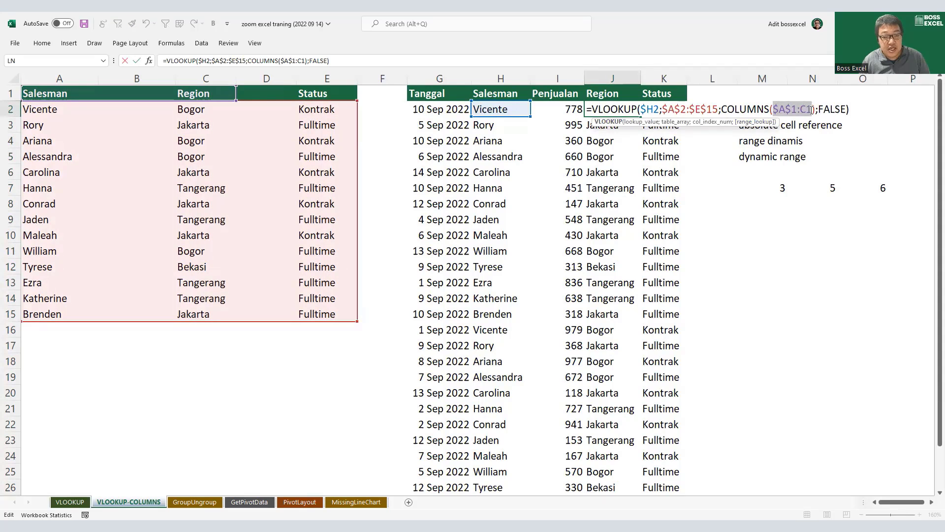
{"action": "key", "text": "Escape"}
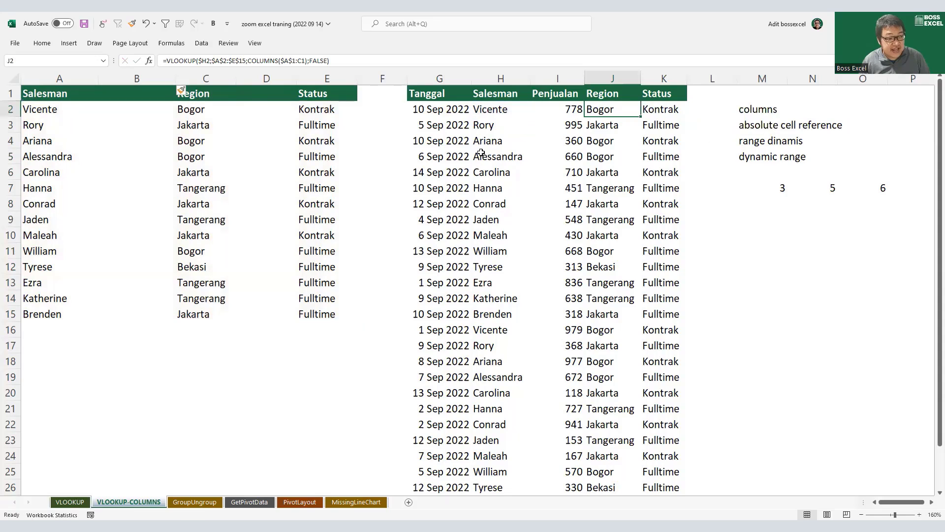
Step: Insert a blank column at A and check K2's lookup now uses COLUMNS($B$1:D1)
{"action": "right_click", "coordinate": [57, 76]}
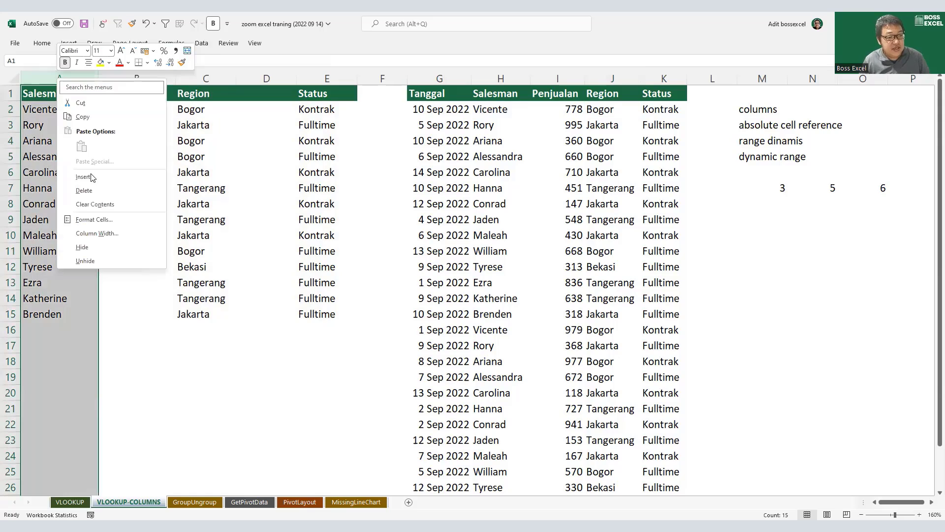
{"action": "left_click", "coordinate": [79, 176]}
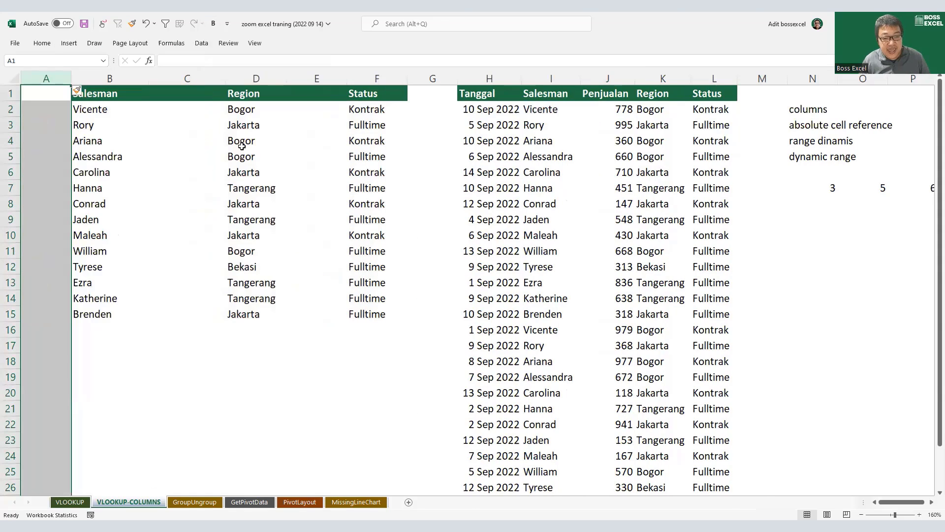
{"action": "double_click", "coordinate": [668, 108]}
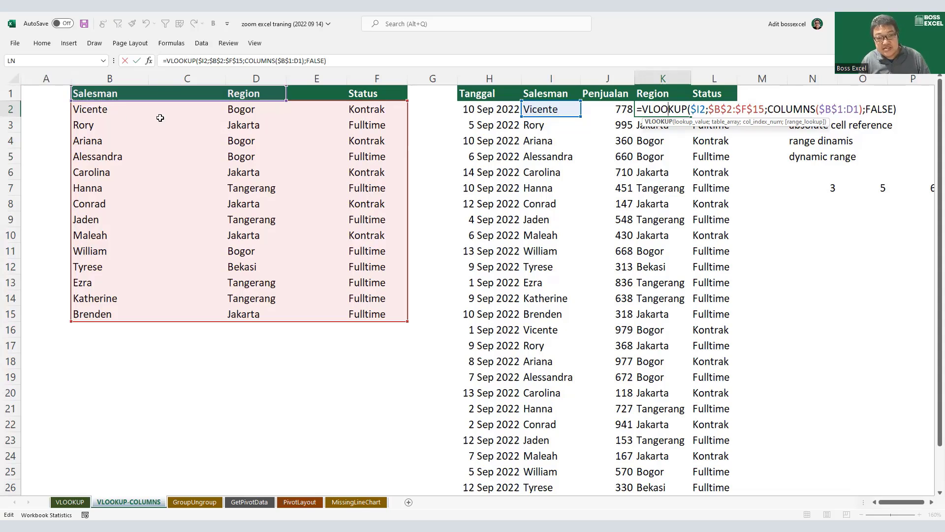
{"action": "key", "text": "ctrl+Return"}
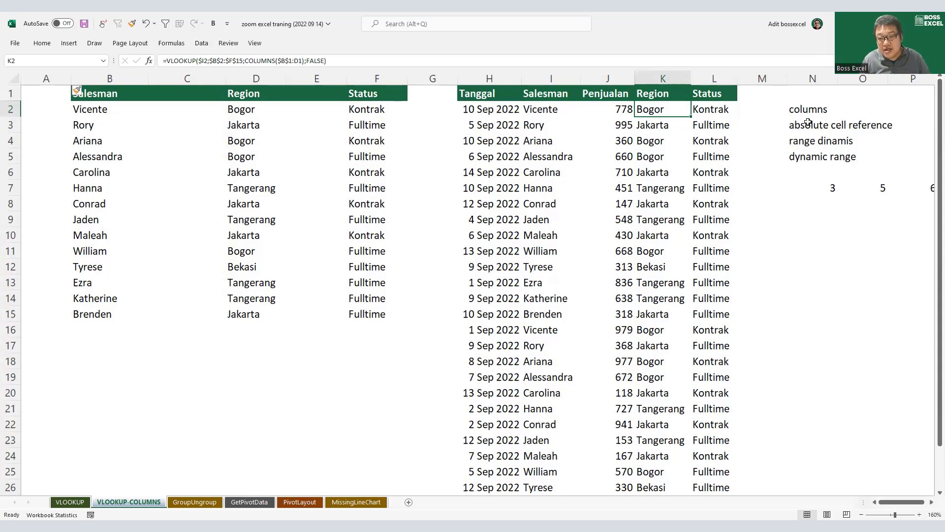
{"action": "left_click_drag", "start_coordinate": [807, 123], "coordinate": [874, 141]}
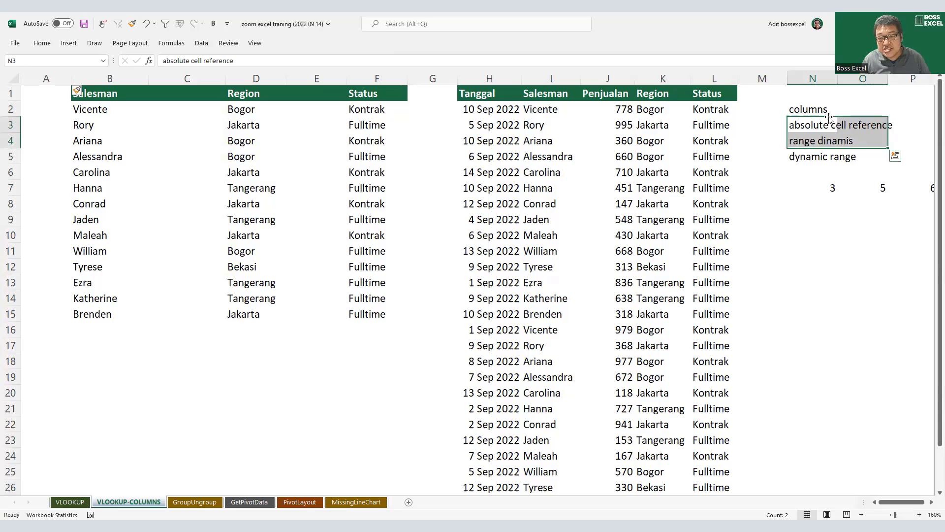
{"action": "left_click", "coordinate": [828, 112]}
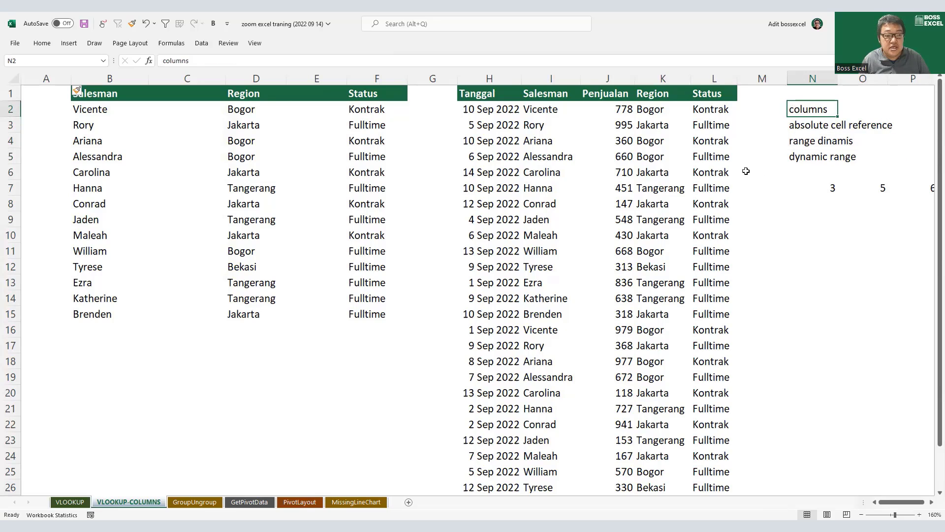
{"action": "left_click_drag", "start_coordinate": [660, 104], "coordinate": [686, 239]}
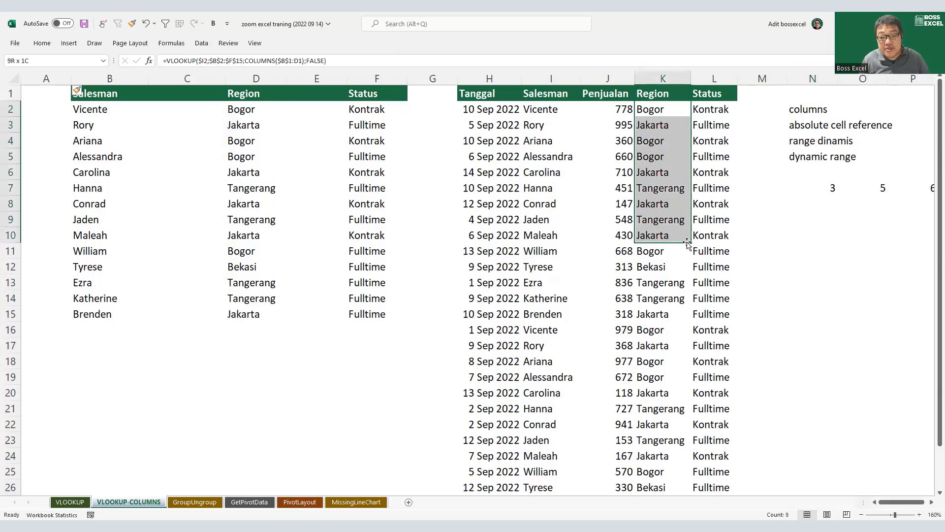